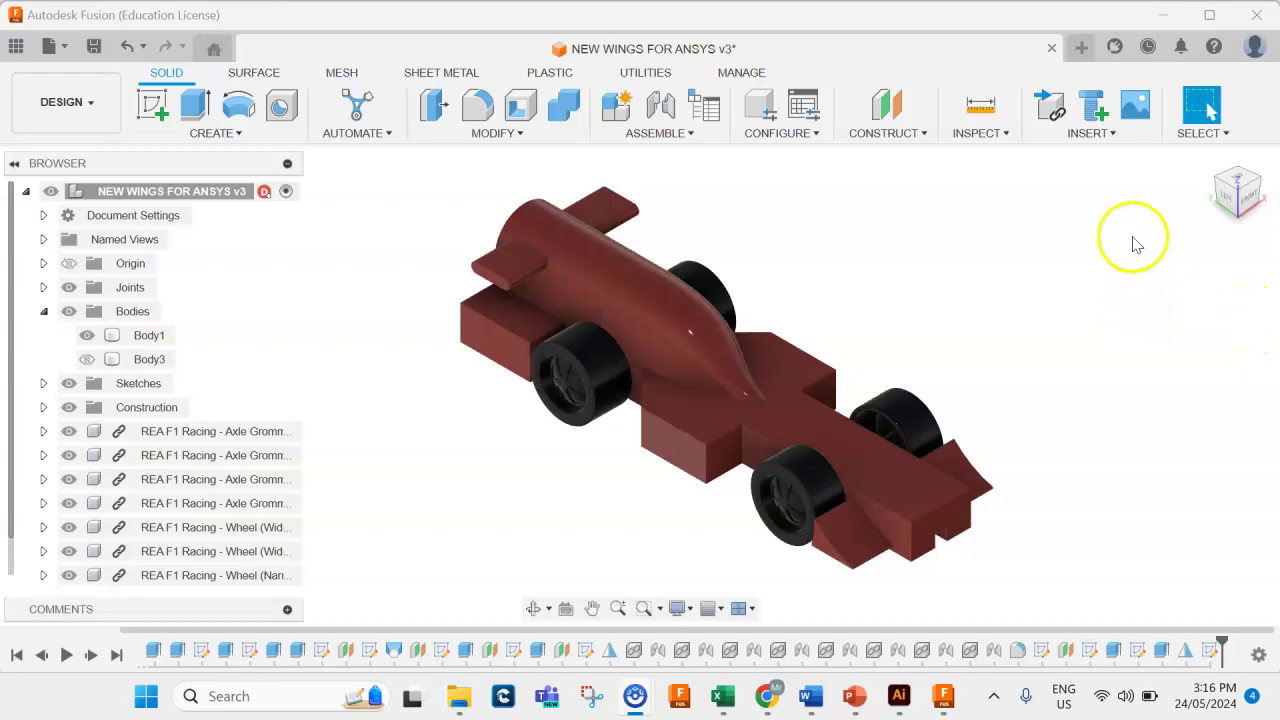
- Begin inserting a new decal on the F1 car from the INSERT menu
left_click(1103, 138)
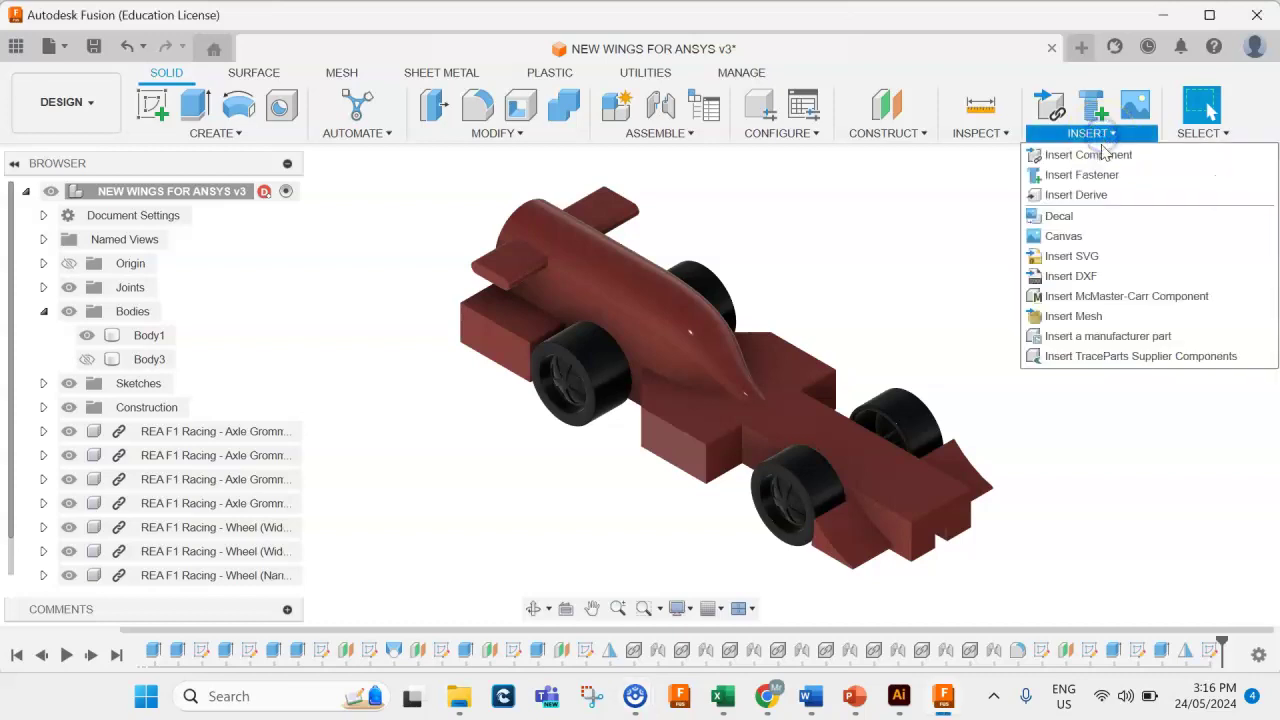
left_click(1057, 218)
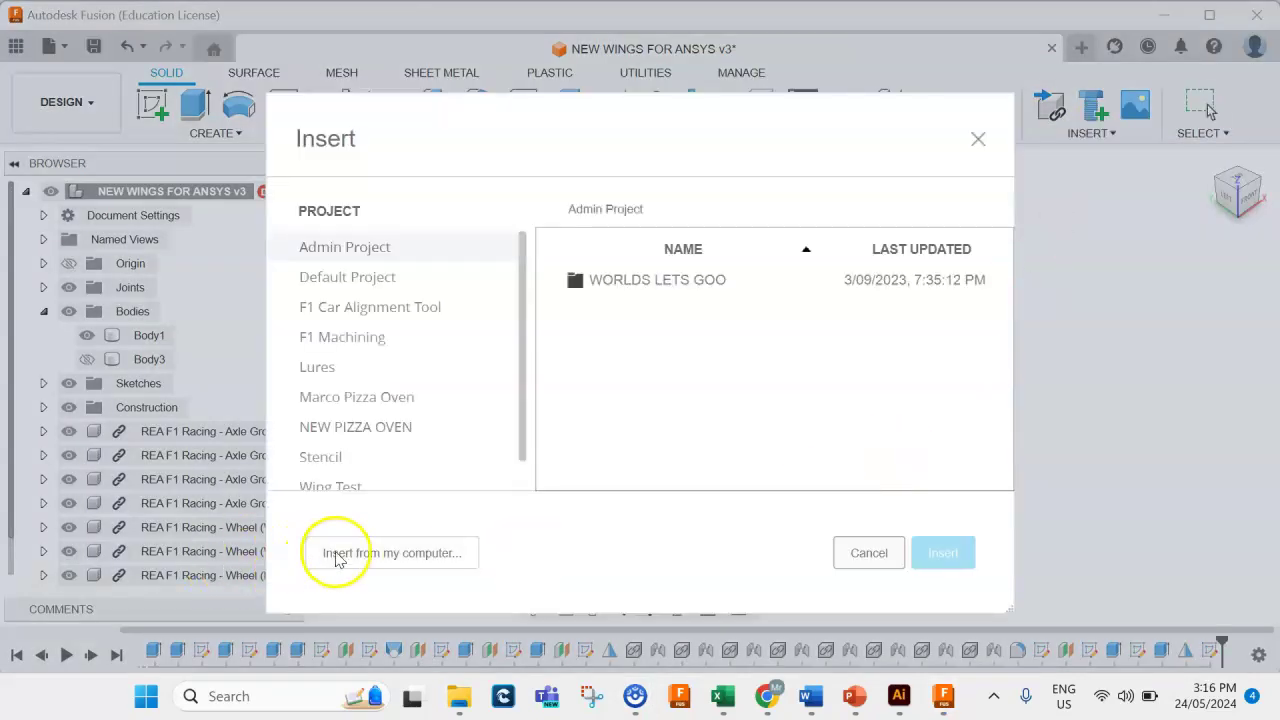
- Browse to R: > STEM - STEAM > Year 8 F1 PROGRAM > HIGH QUALITY DECALS and select the F1 in Schools Decal image
left_click(400, 553)
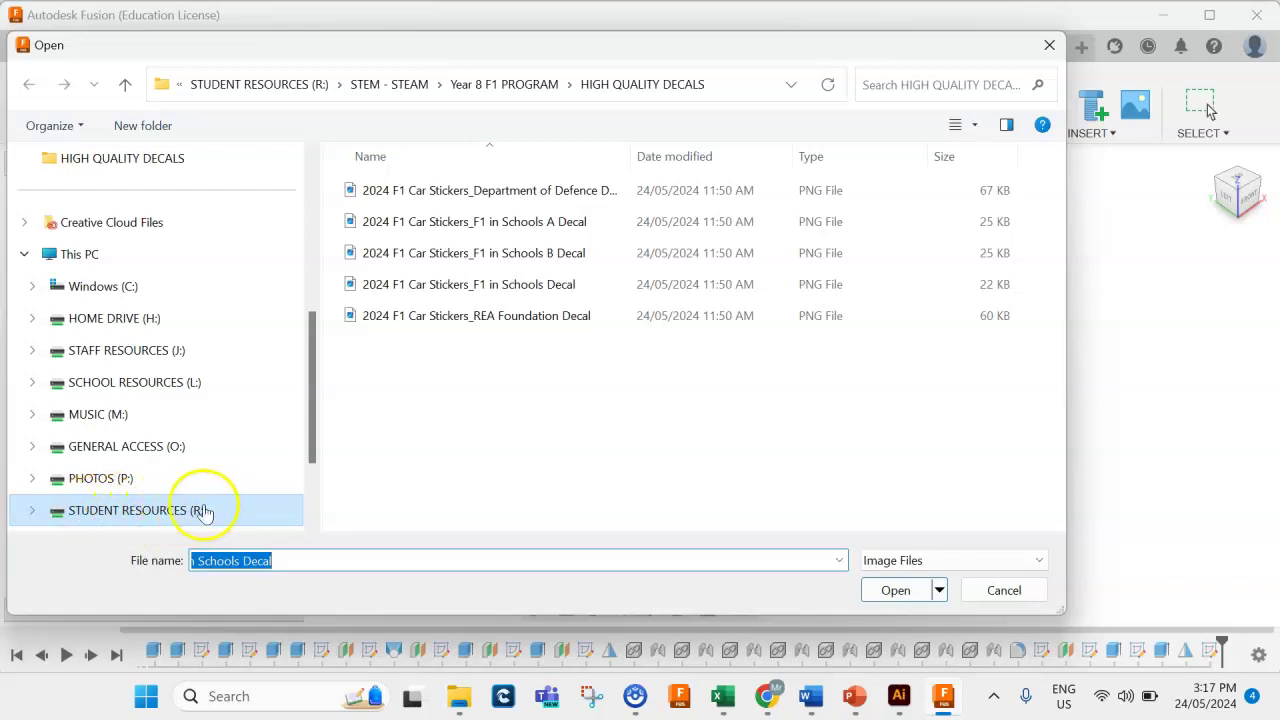
left_click(200, 512)
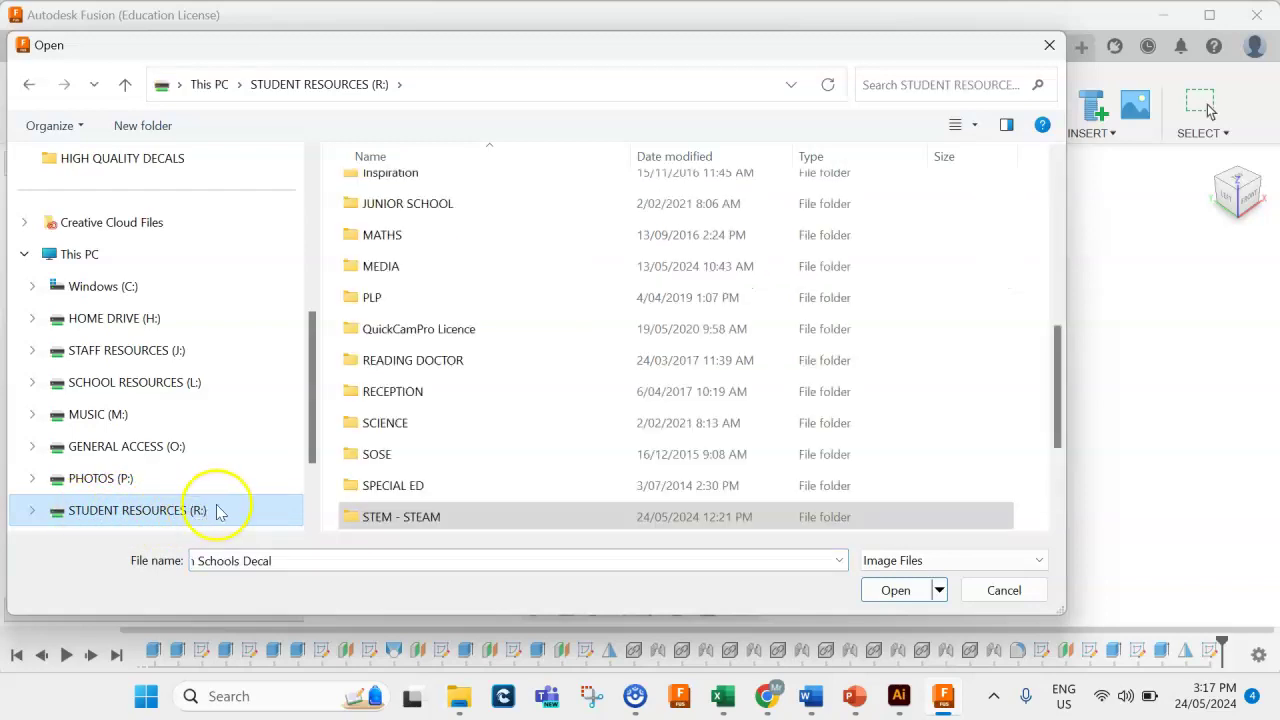
double_click(397, 517)
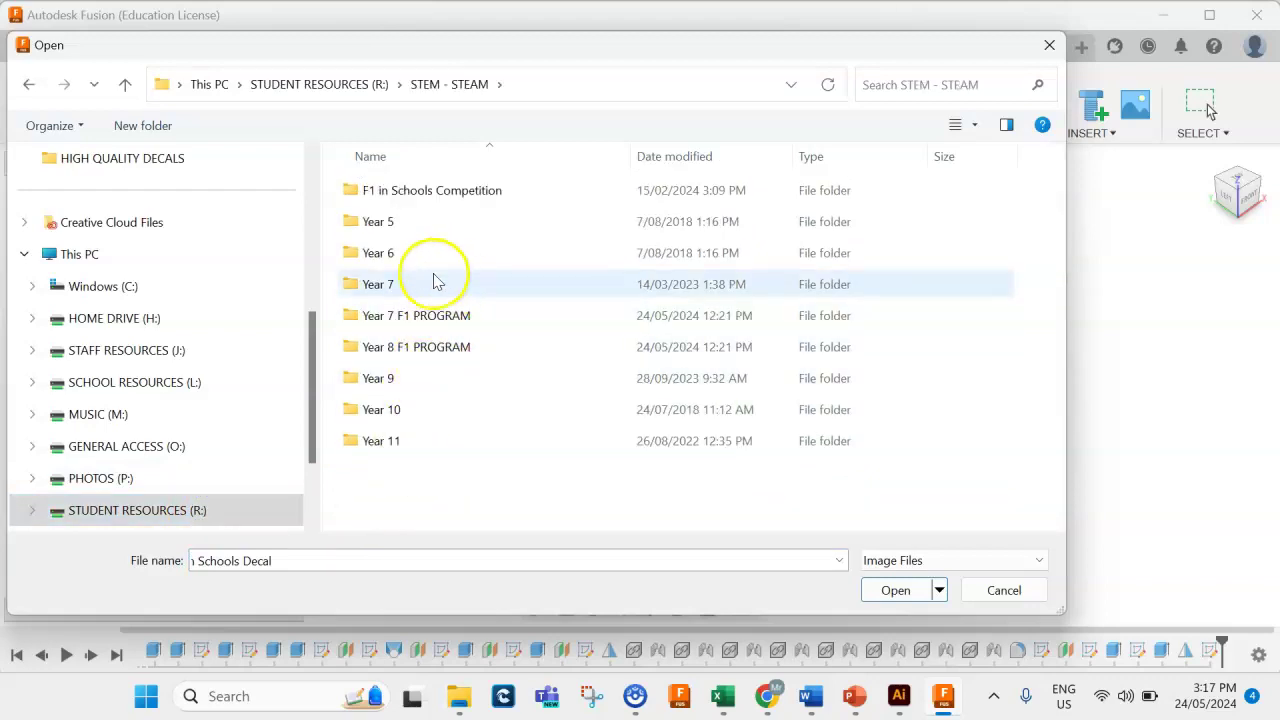
double_click(400, 350)
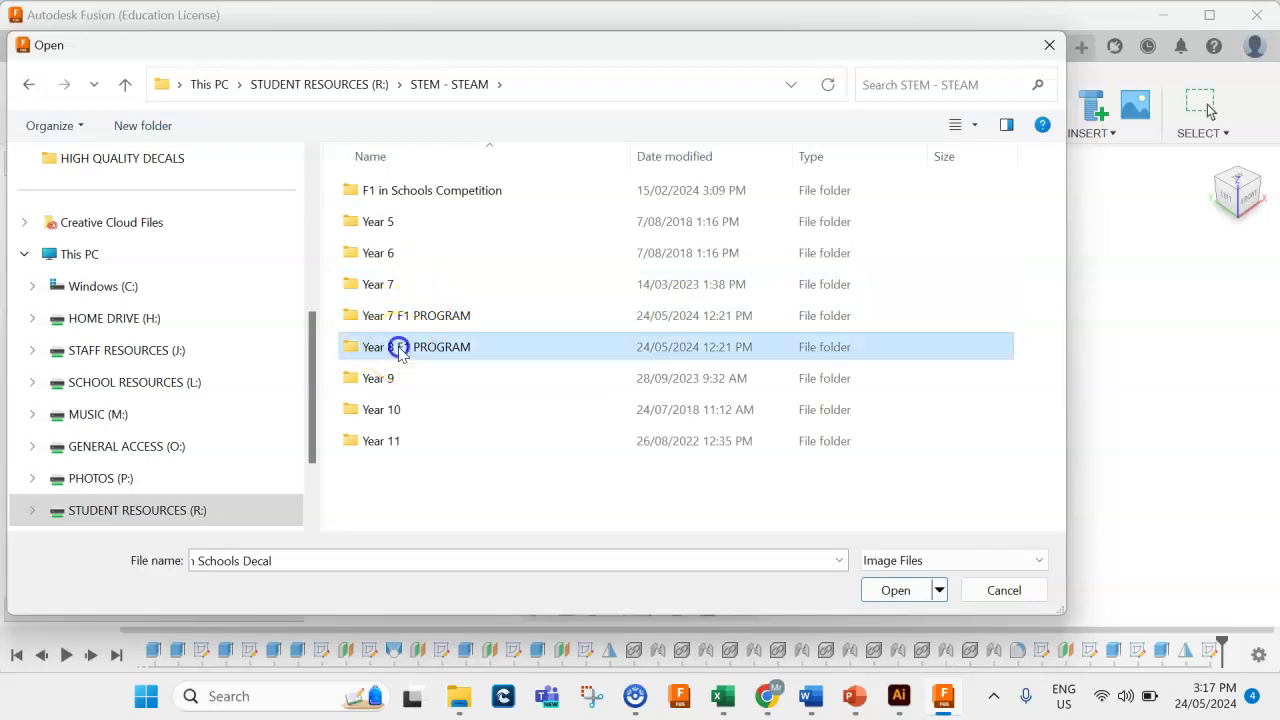
left_click(398, 192)
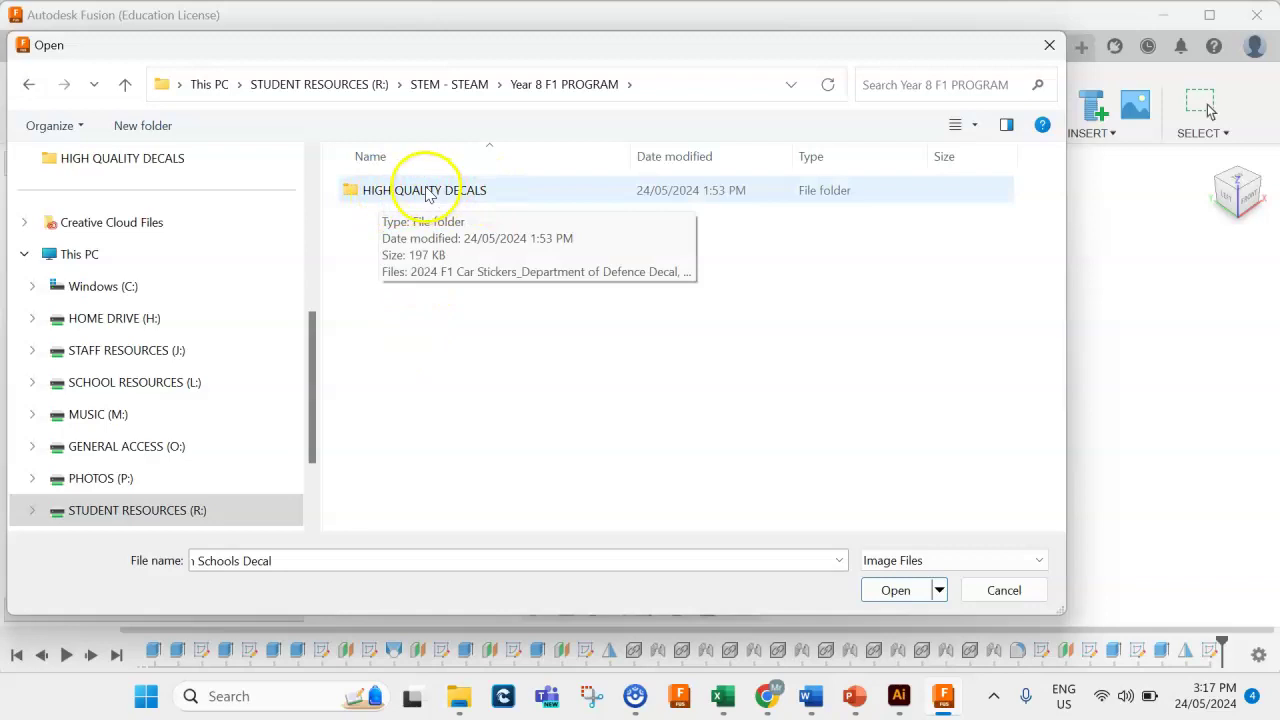
double_click(425, 190)
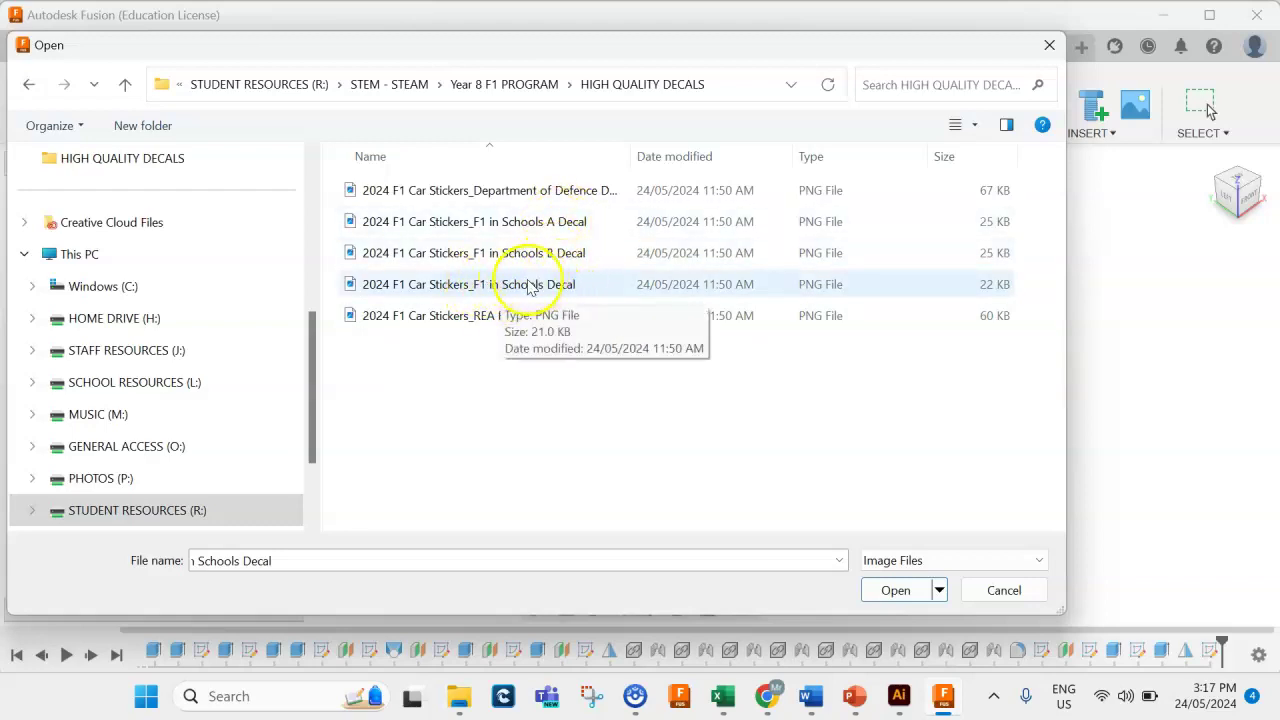
left_click(530, 286)
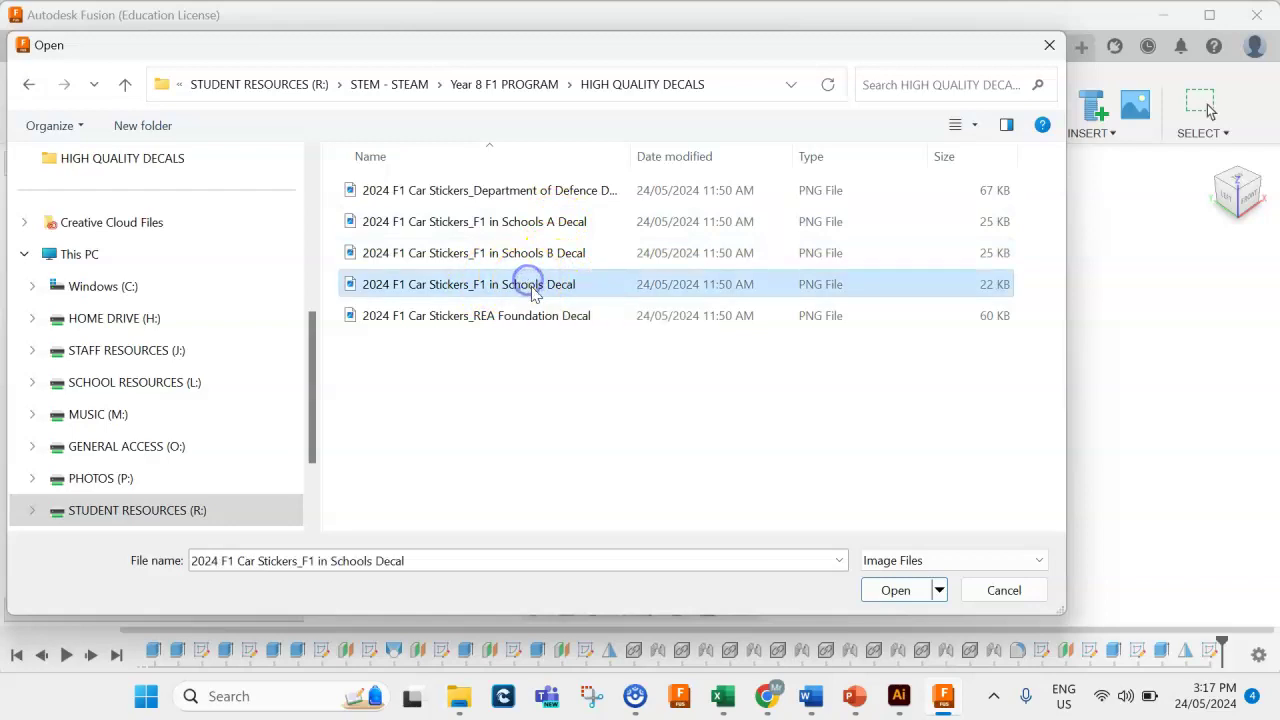
- Load the F1 in Schools image onto the side pod face, viewed from the left
left_click(895, 590)
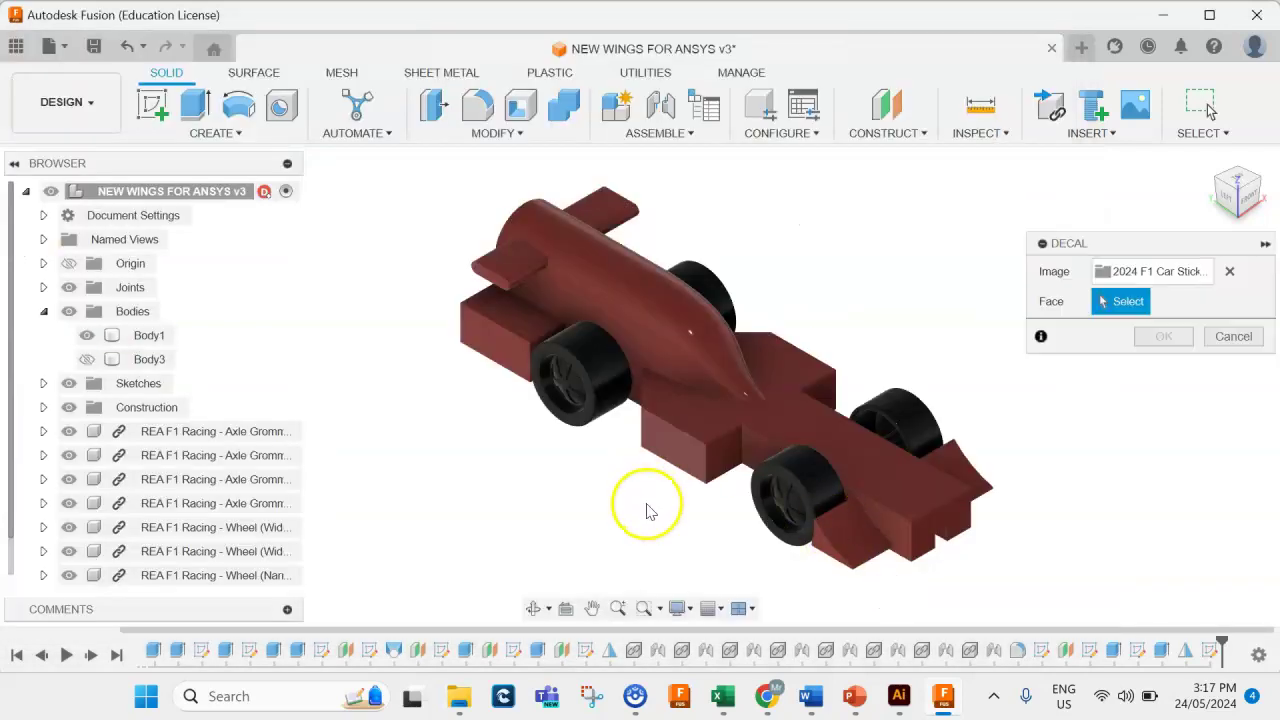
left_click(677, 450)
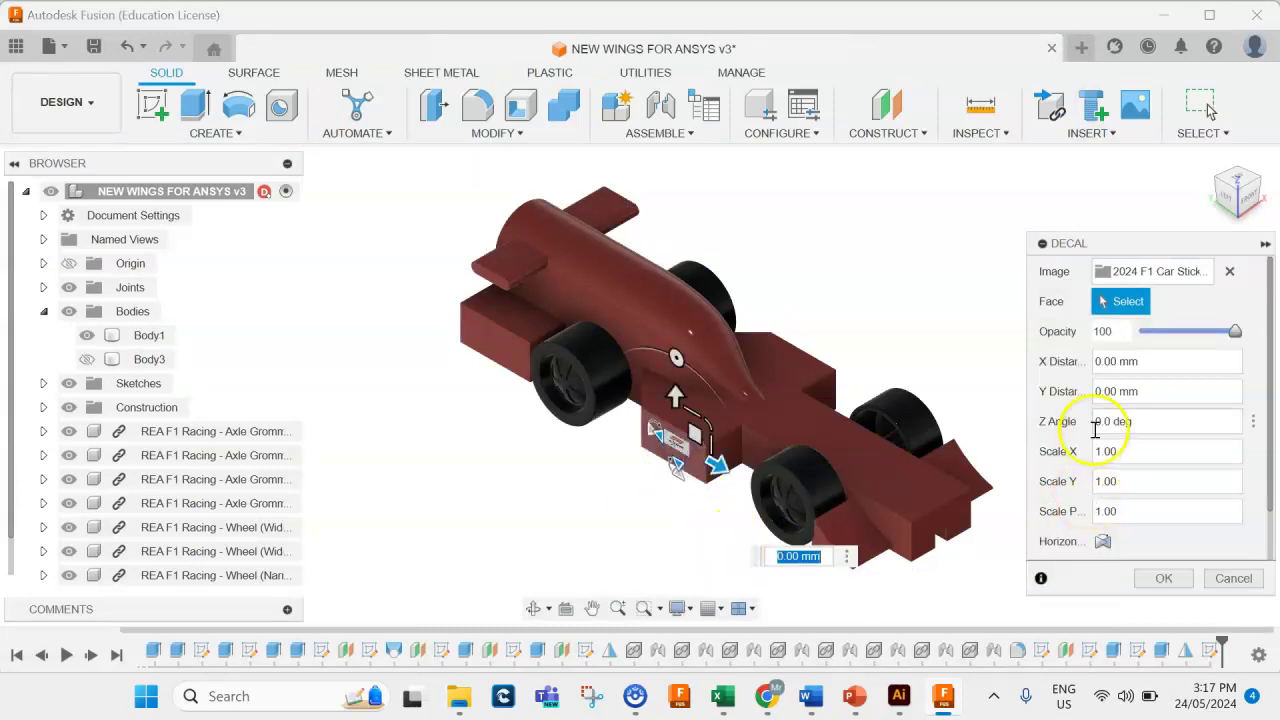
left_click(1232, 200)
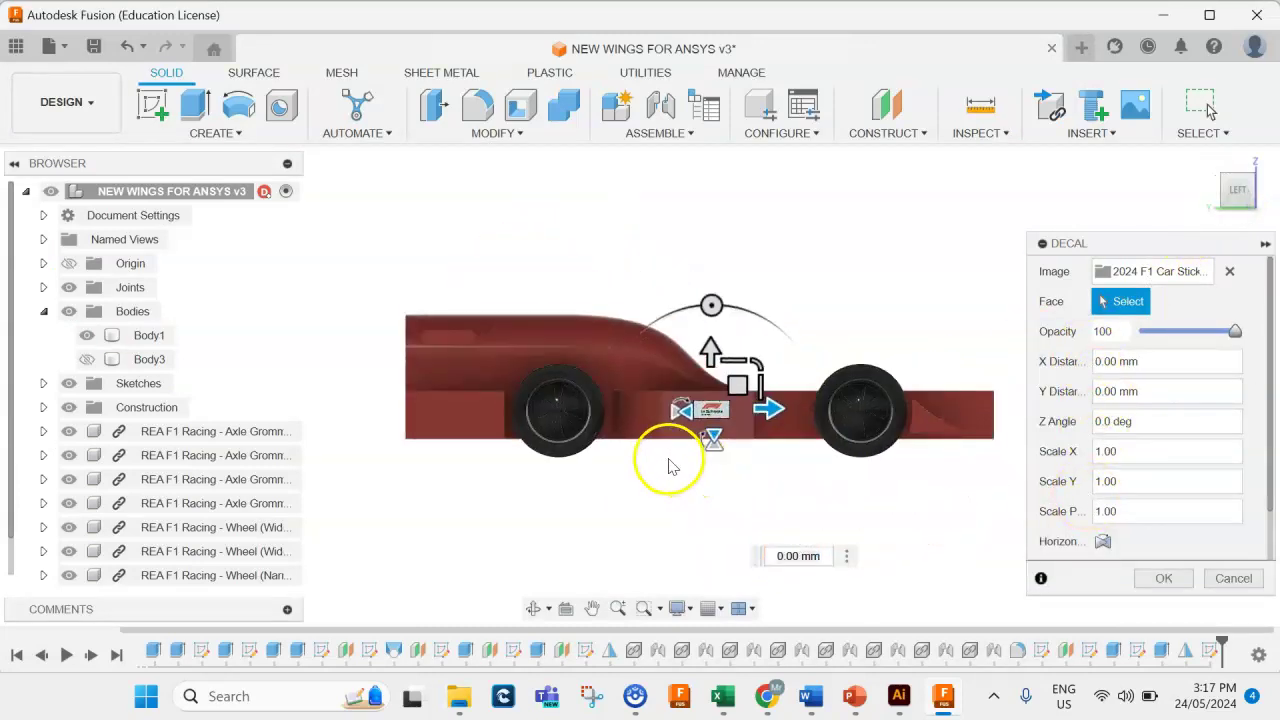
scroll(709, 423, "up", 5)
scroll(713, 420, "up", 3)
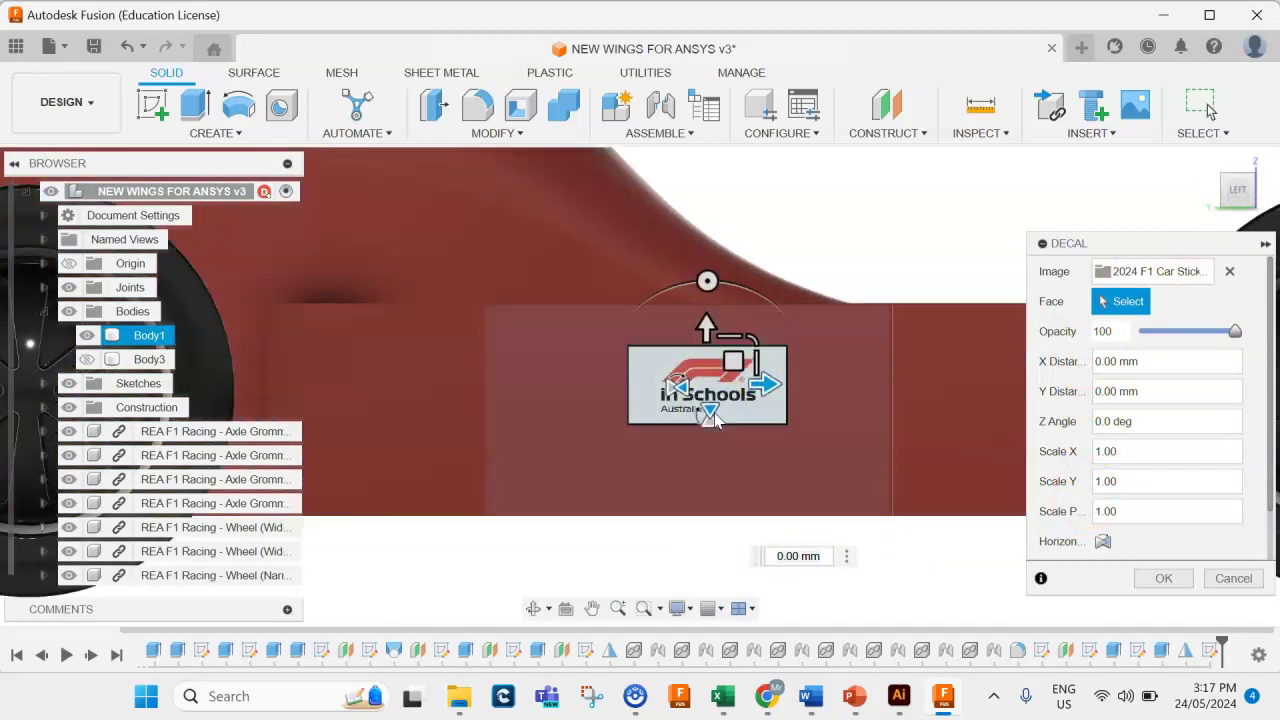
- Shift the decal slightly left and down on the side pod and apply it
left_click(725, 368)
mouse_move(725, 368)
left_mouse_down()
mouse_move(742, 395)
mouse_move(676, 396)
mouse_move(718, 386)
left_mouse_up()
left_click(745, 476)
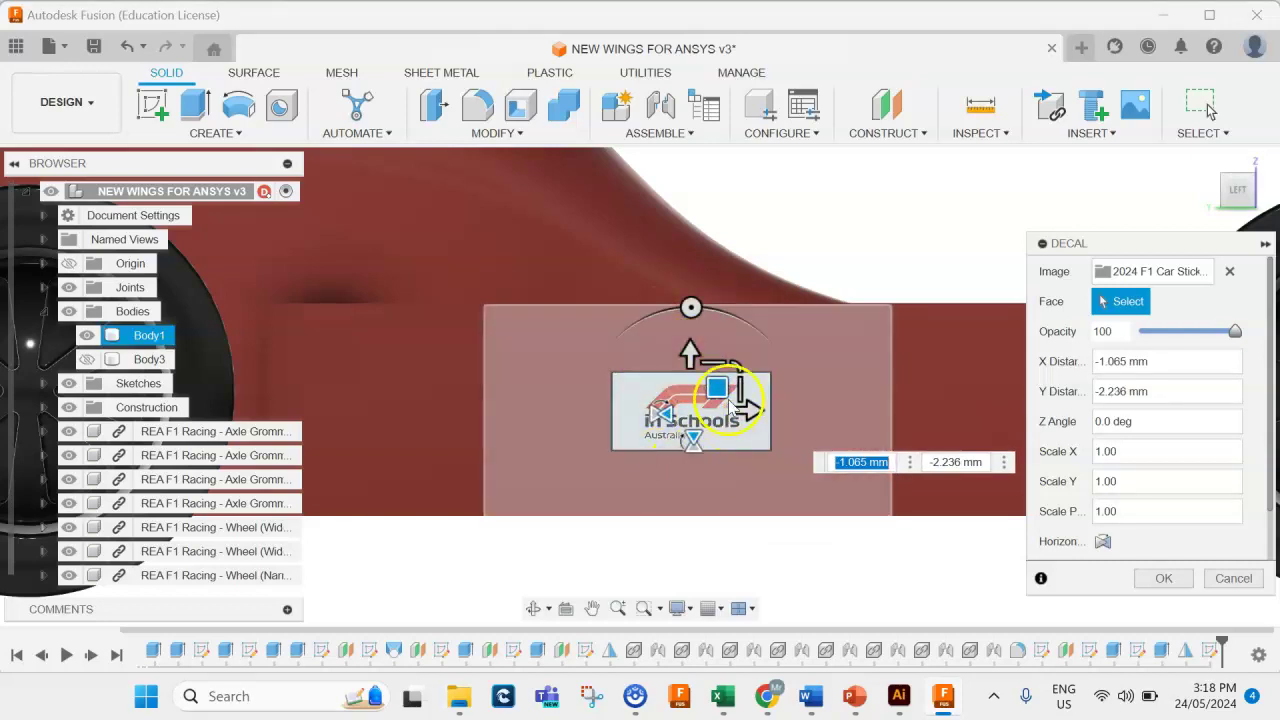
left_click(1170, 579)
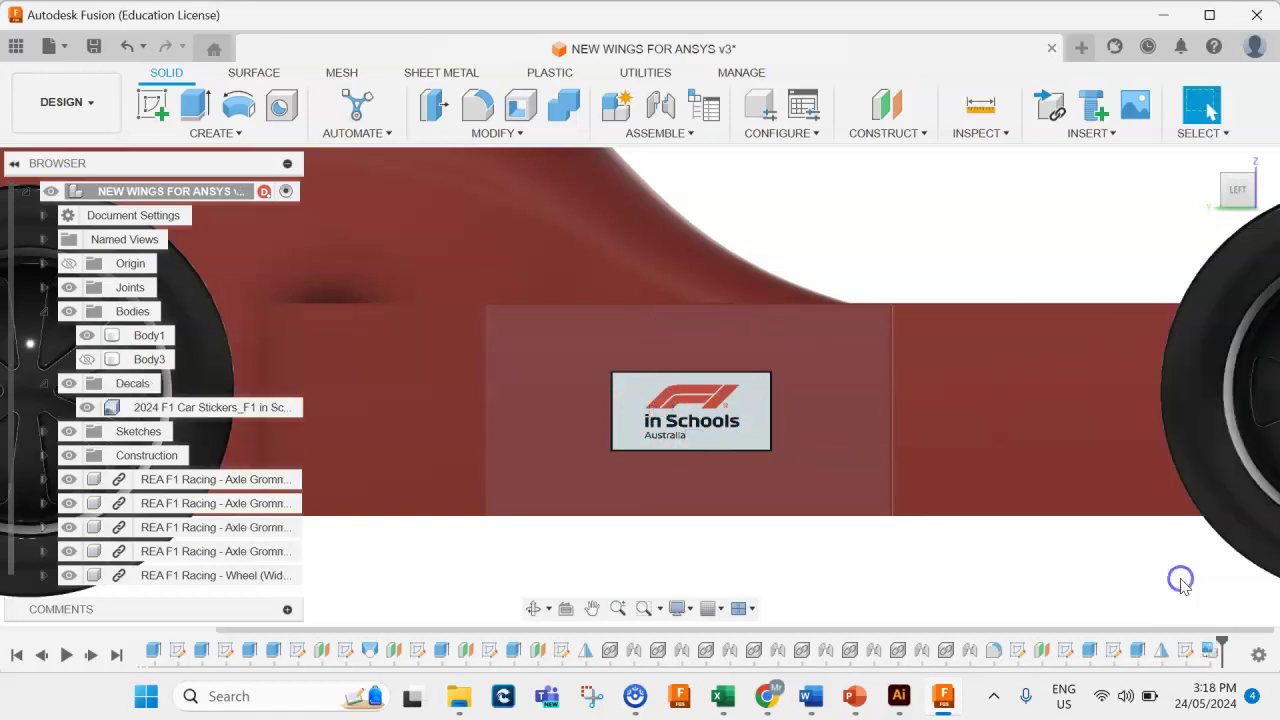
- Start a new sketch on the side pod face
left_click(153, 106)
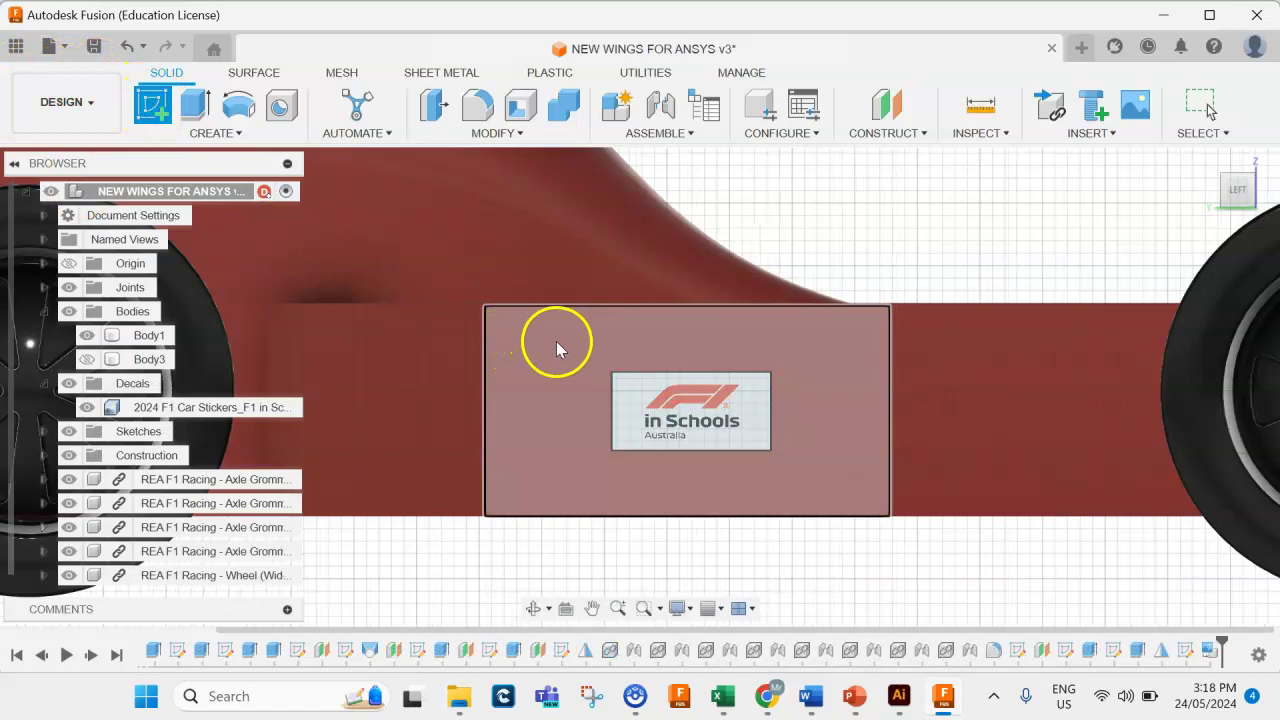
left_click(556, 341)
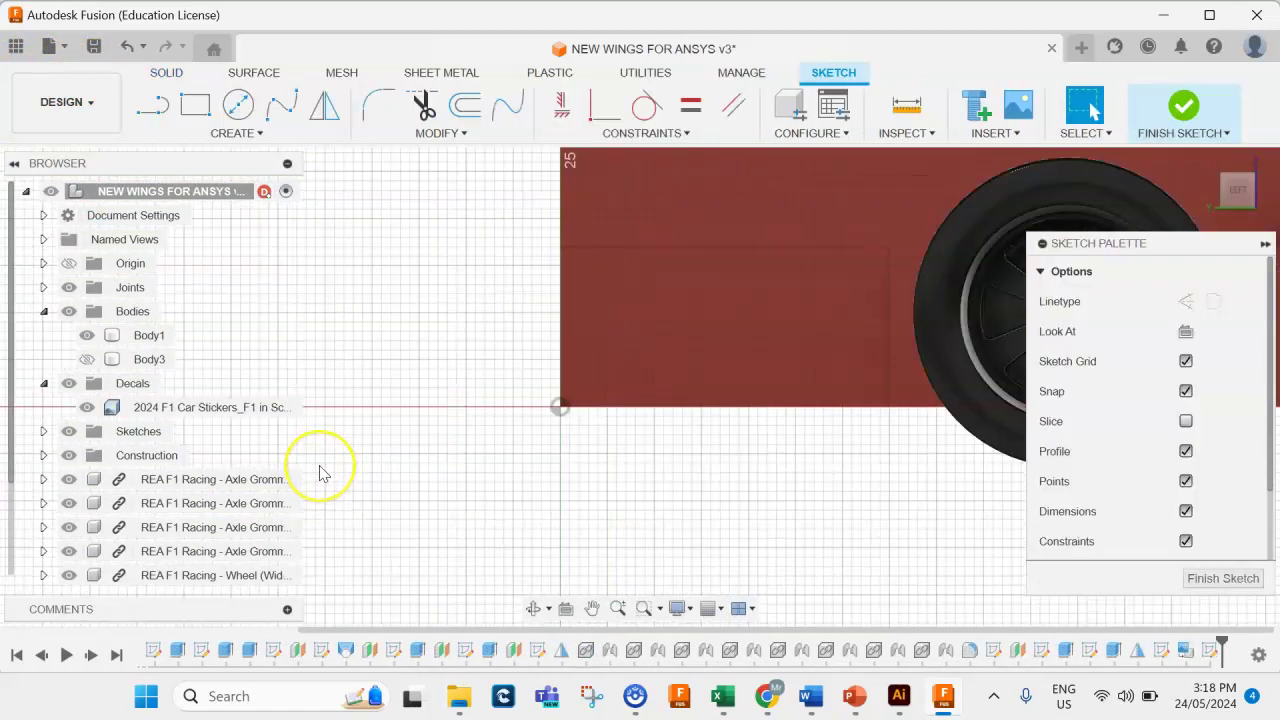
scroll(648, 432, "up", 5)
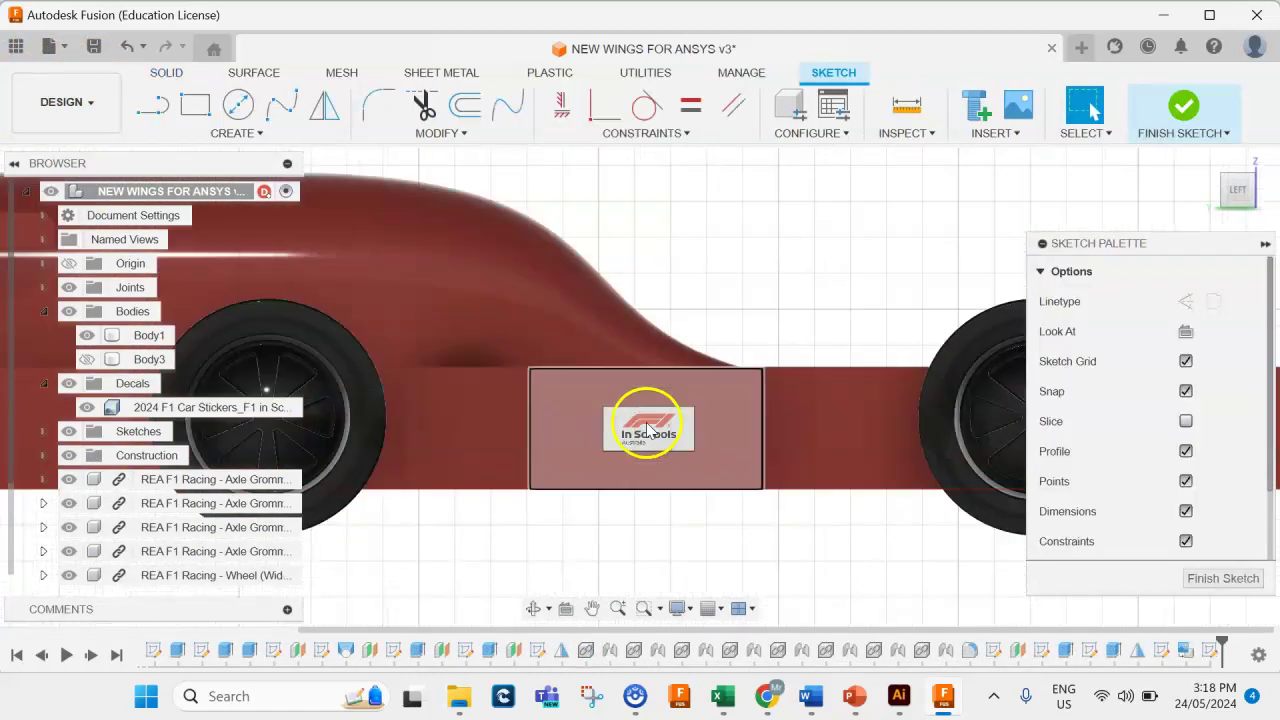
scroll(648, 430, "up", 3)
- Draw a 30 by 15 mm rectangle from the side pod's top-left corner
left_click(195, 105)
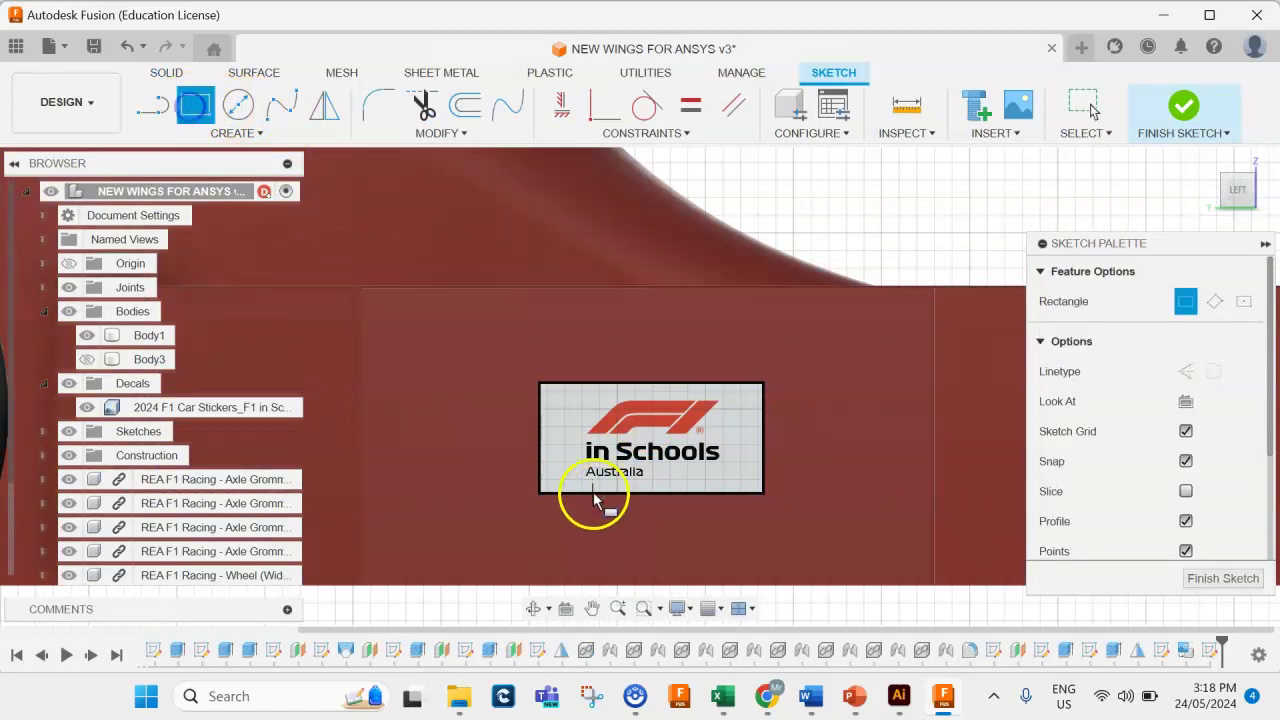
left_click(408, 312)
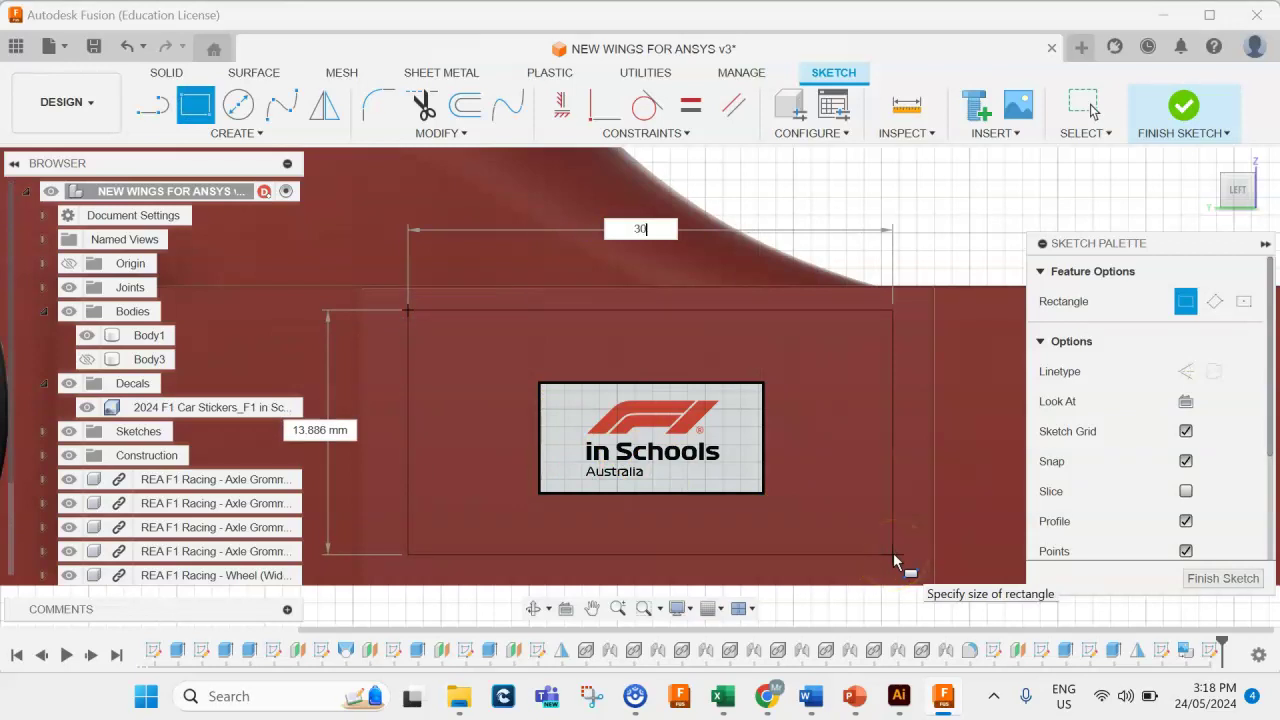
type("30")
key("Tab")
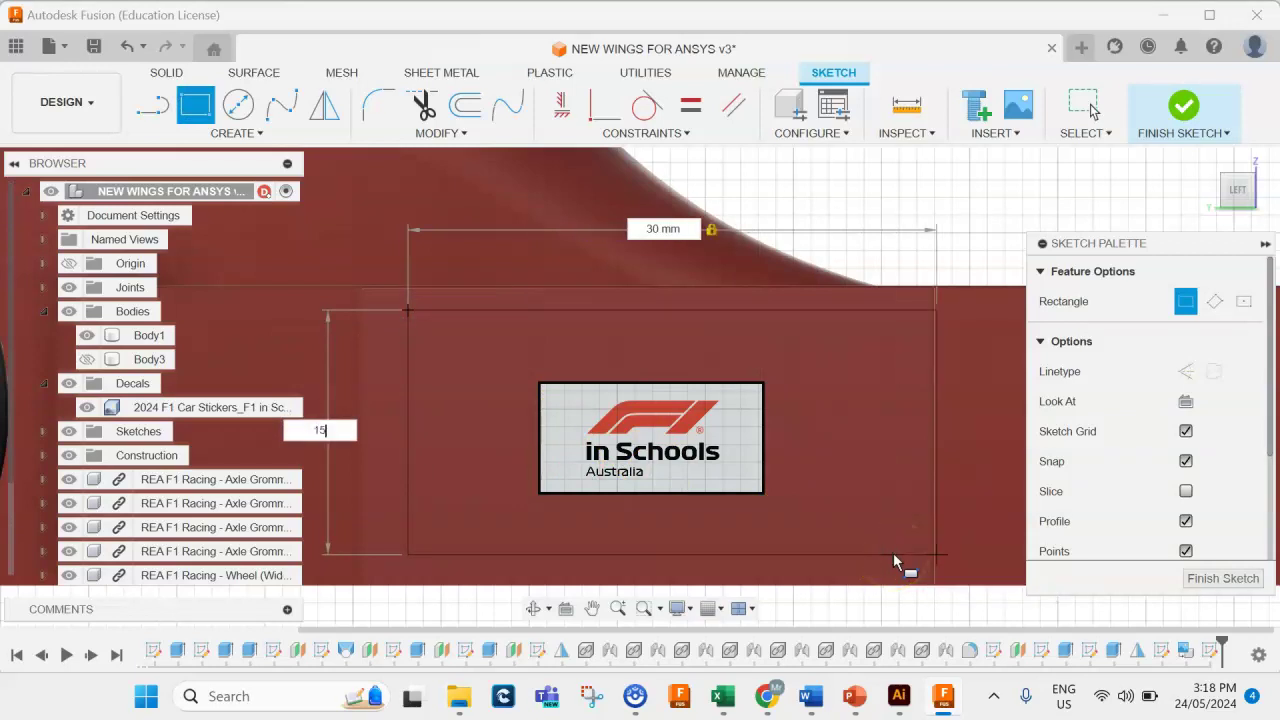
type("15")
key("Tab")
key("Return")
key("Escape")
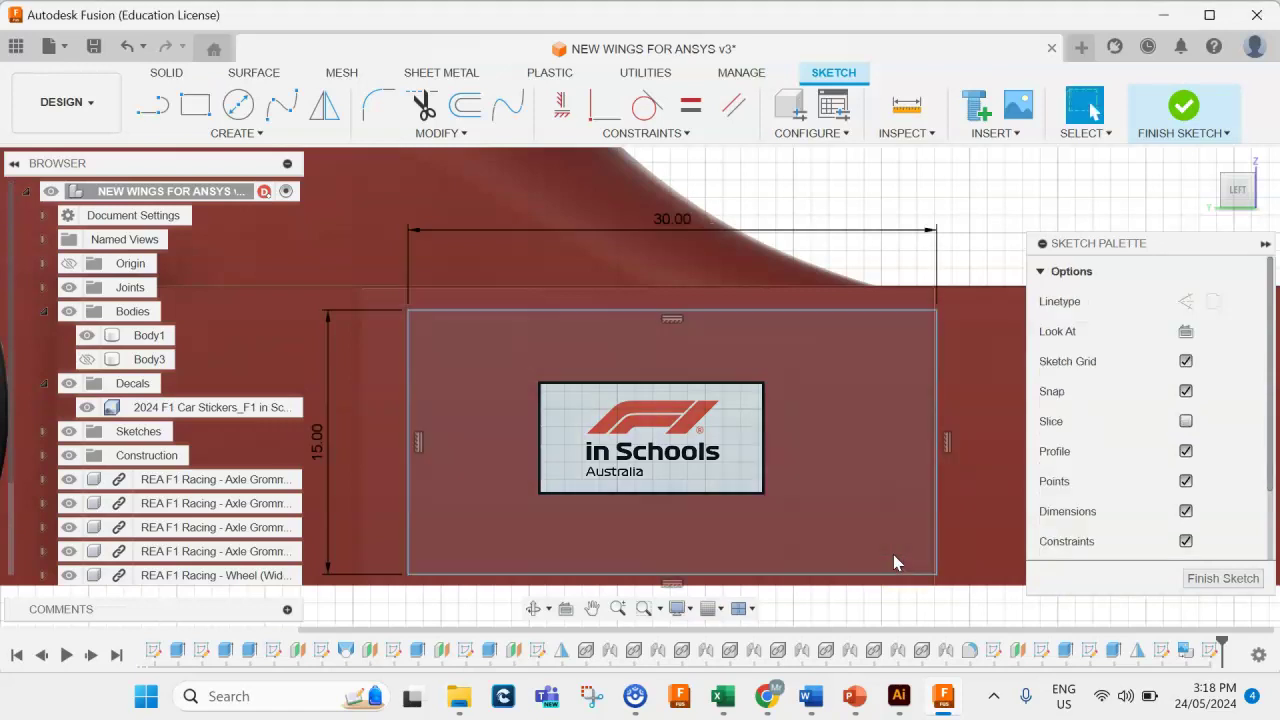
scroll(720, 295, "down", 2)
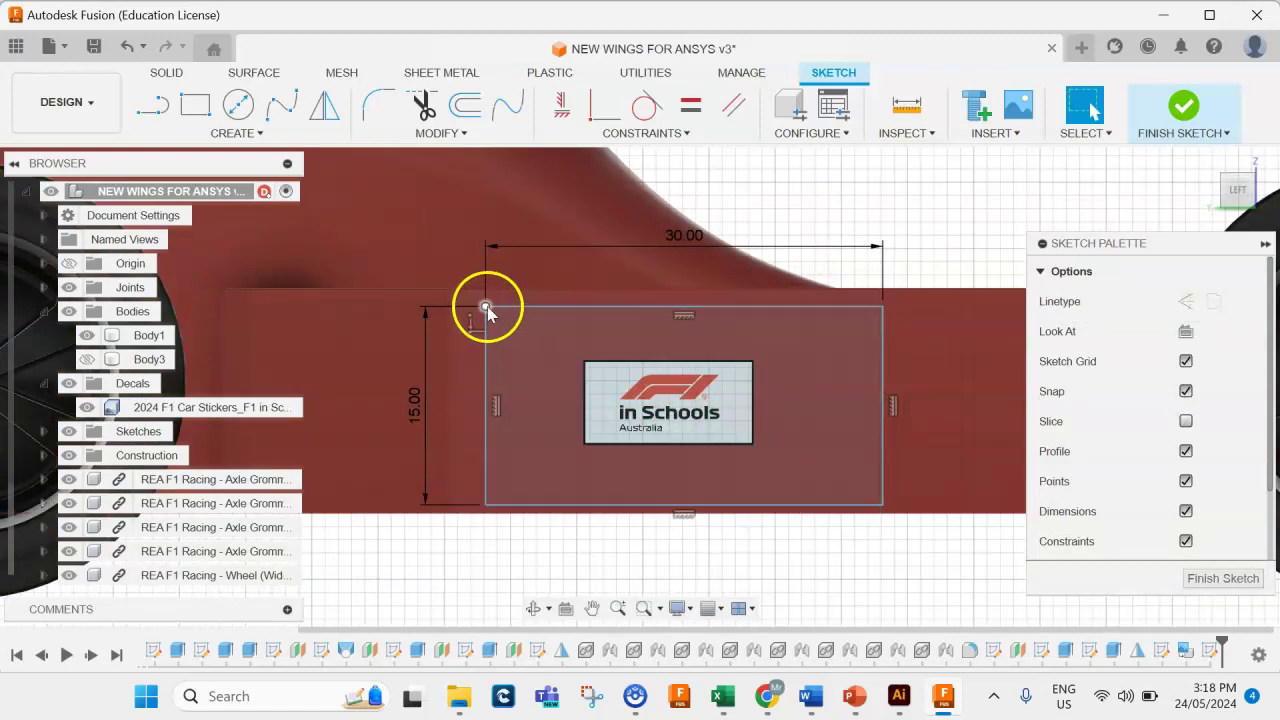
- Nudge the rectangle and dimension a 1 mm gap to the side pod's bottom edge
left_click_drag(486, 306, 471, 304)
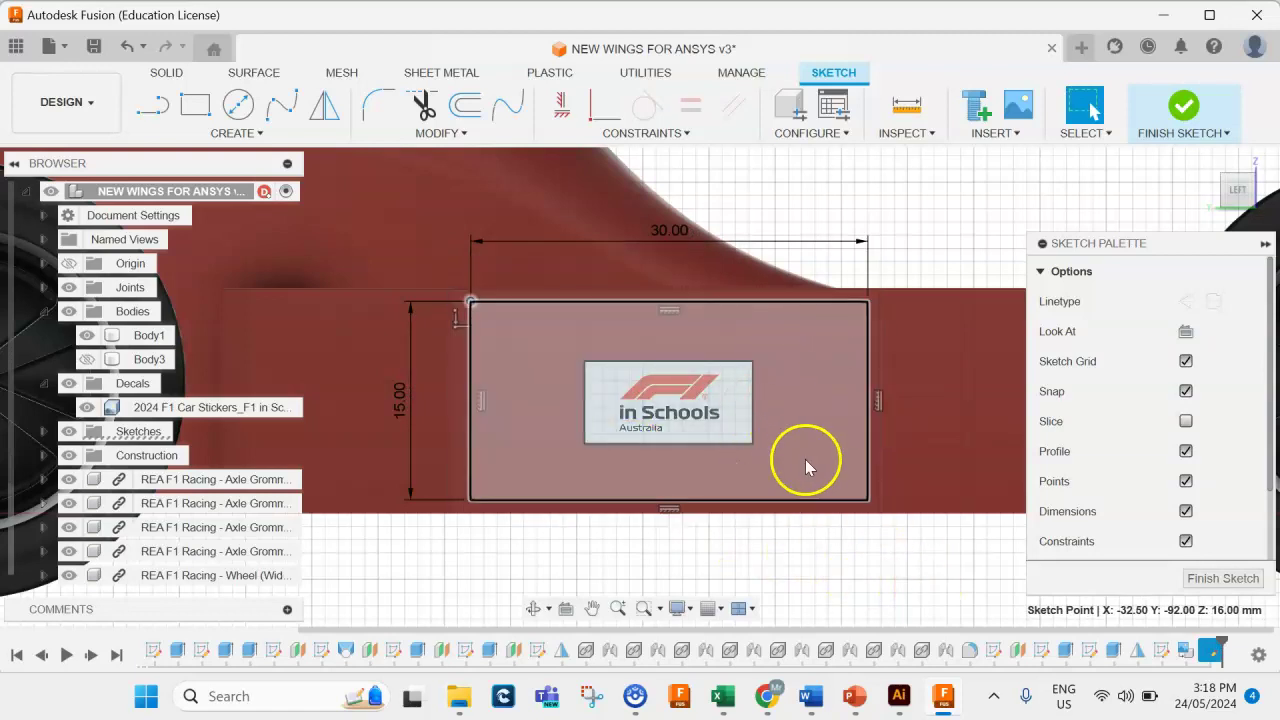
left_click(236, 135)
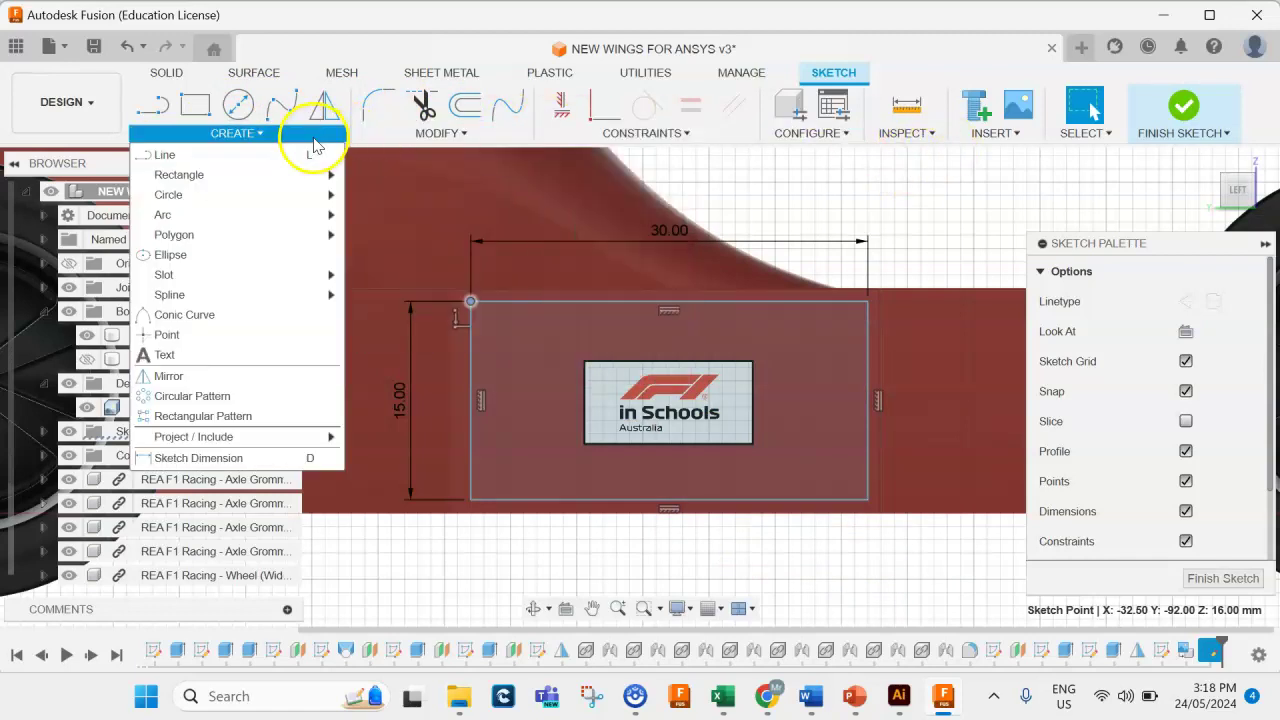
left_click(238, 457)
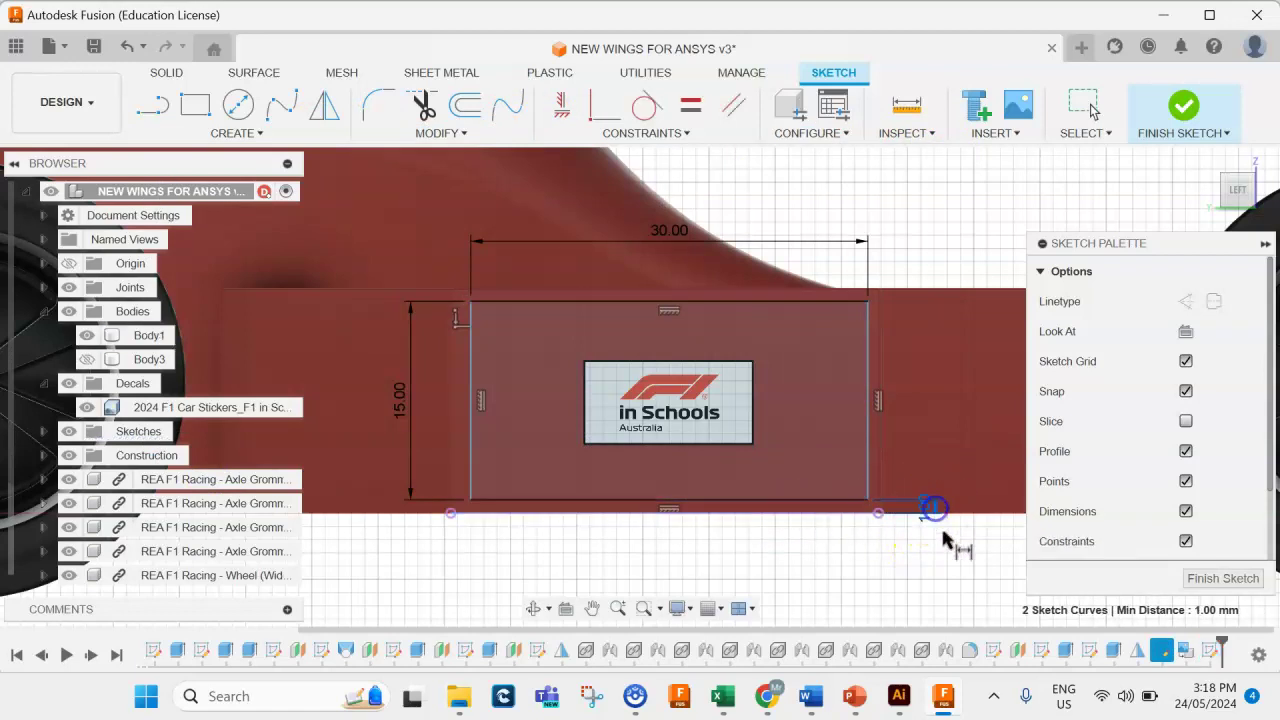
left_click(908, 546)
key("Return")
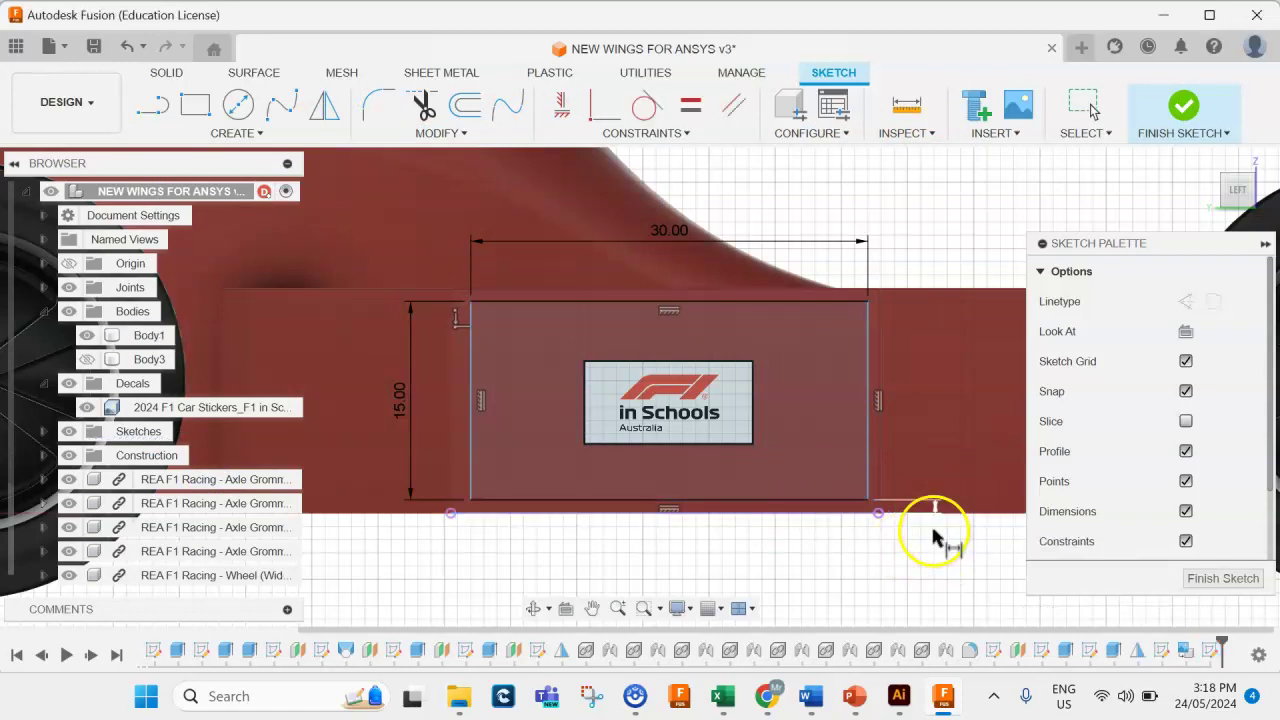
- Add a 1 mm offset from the rectangle's right edge to the rear edge and finish the sketch
left_click(870, 348)
left_click(864, 450)
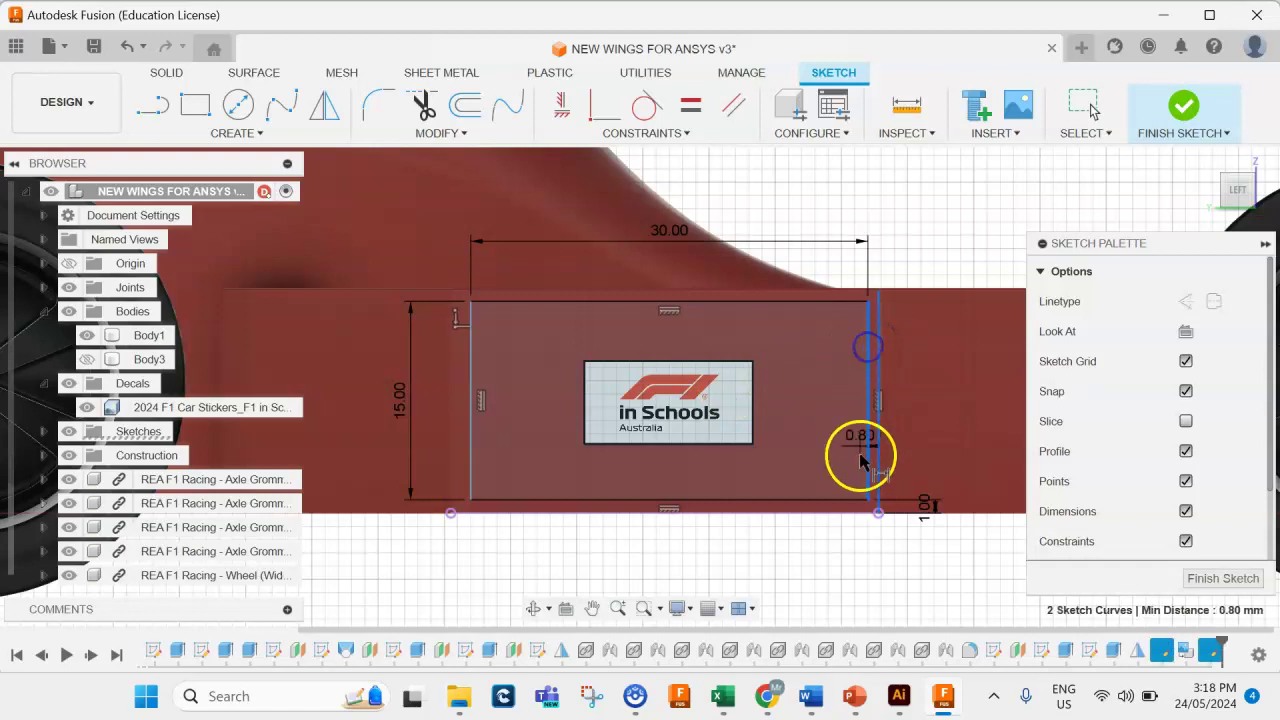
left_click(877, 574)
type("1")
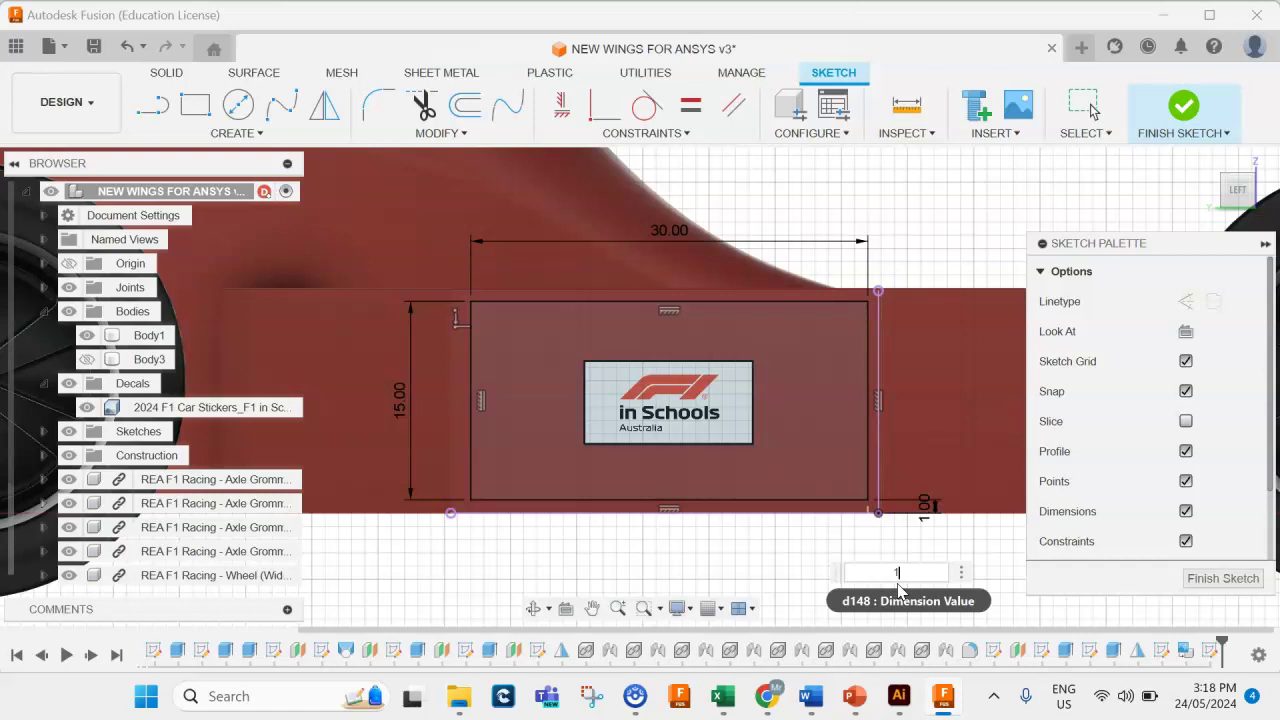
key("Return")
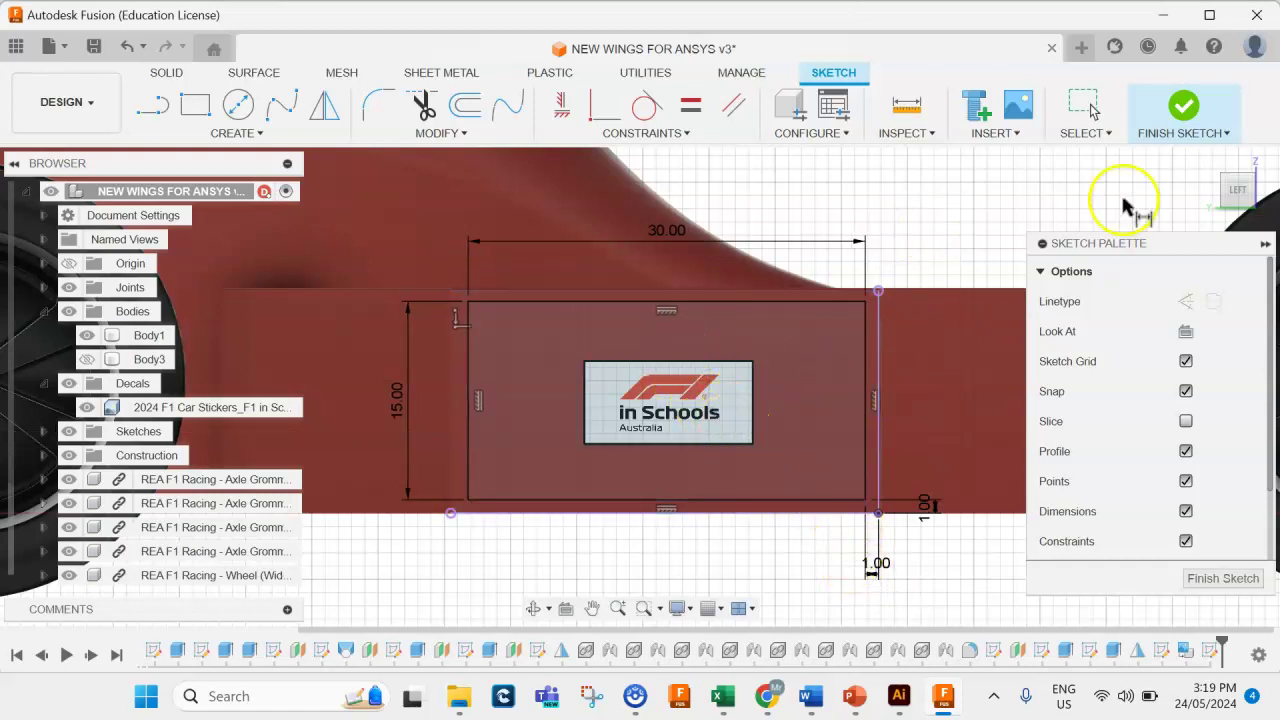
left_click(1185, 106)
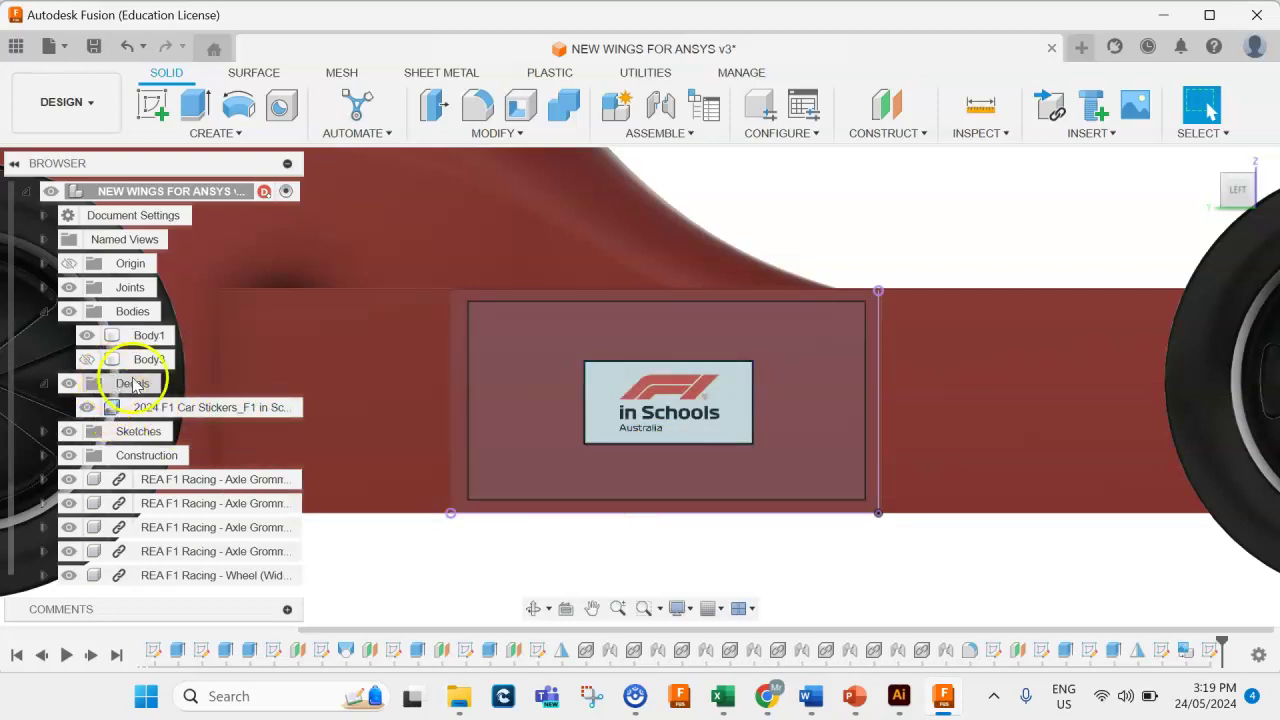
- Edit the F1 in Schools decal and scale it up to 2.336 to fill the guide rectangle
left_click(44, 386)
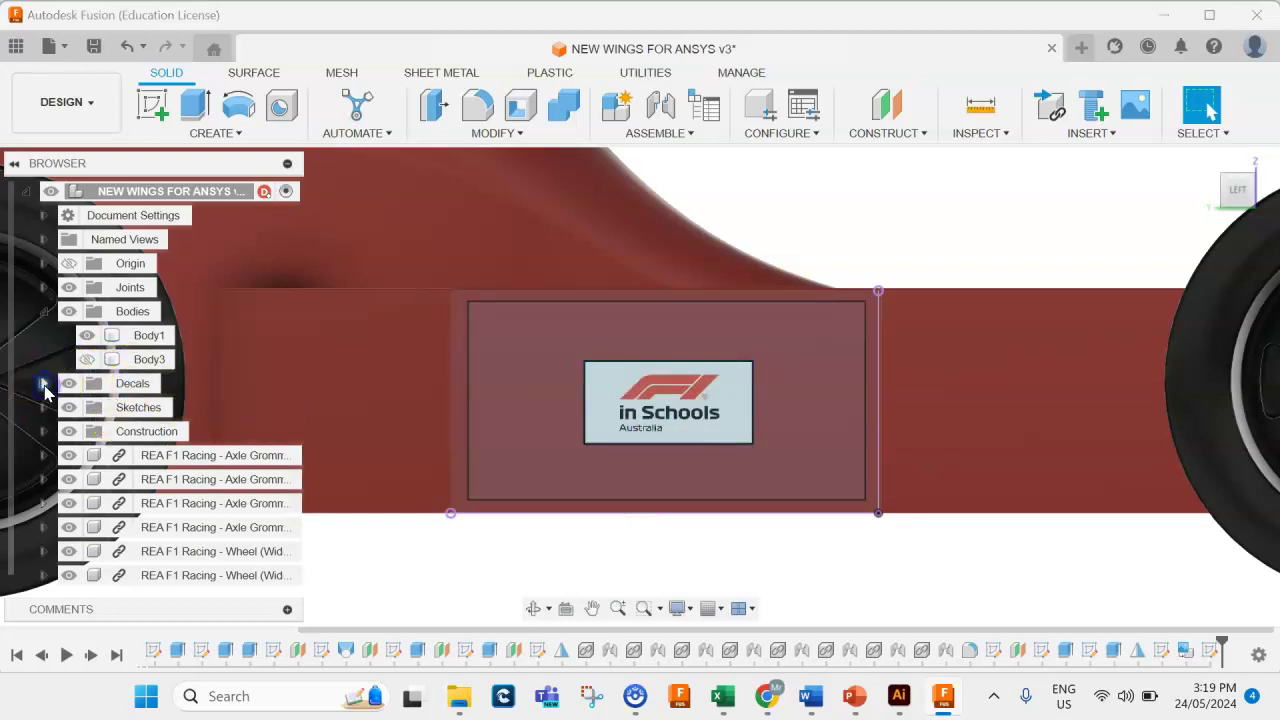
left_click(44, 386)
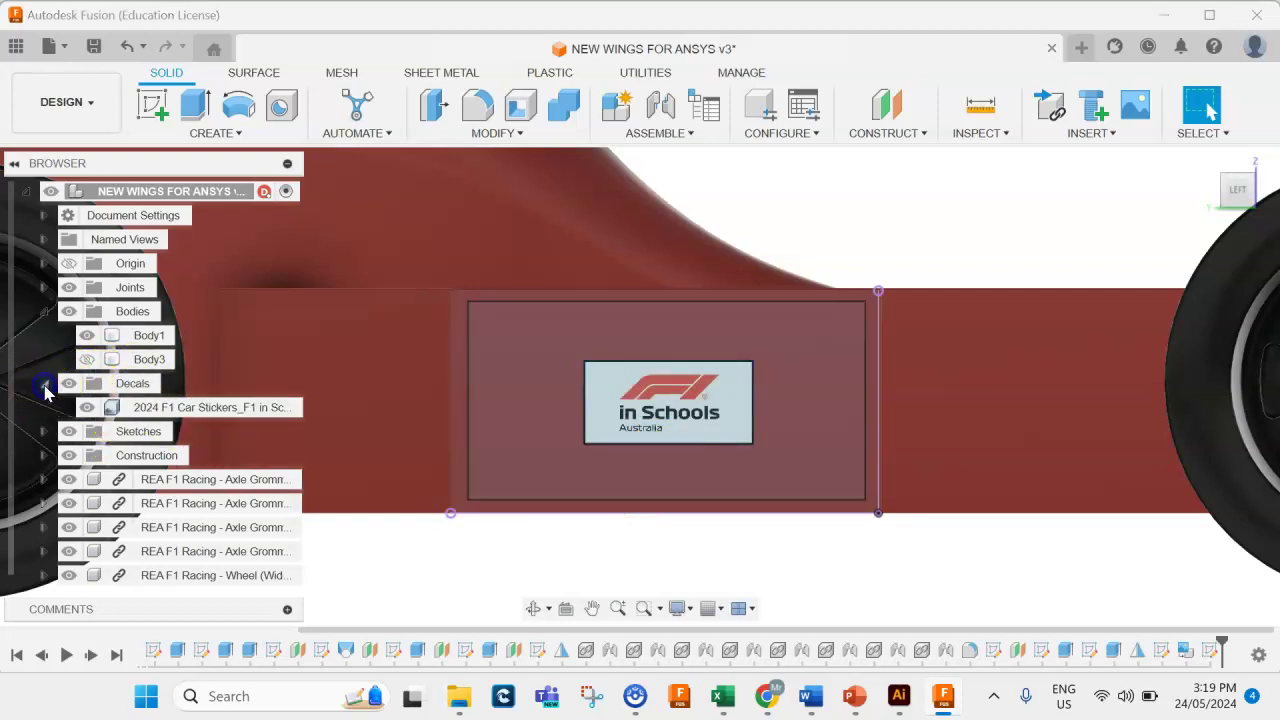
right_click(170, 409)
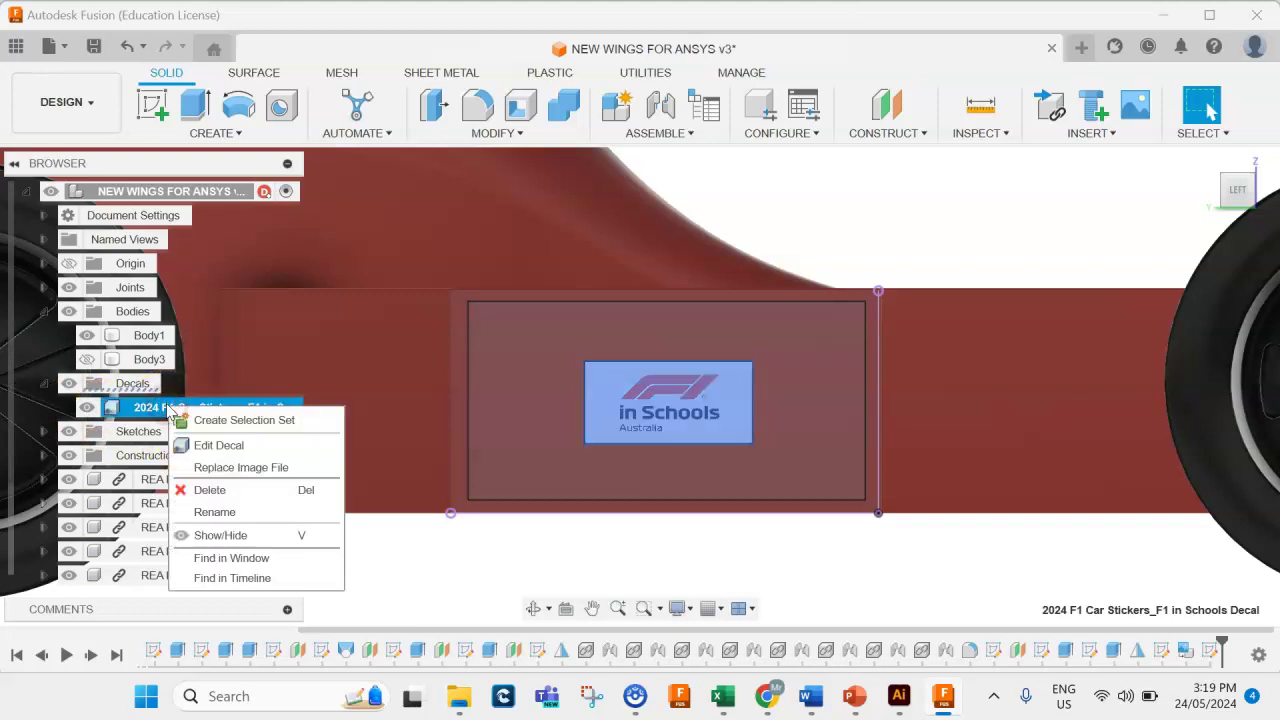
left_click(207, 450)
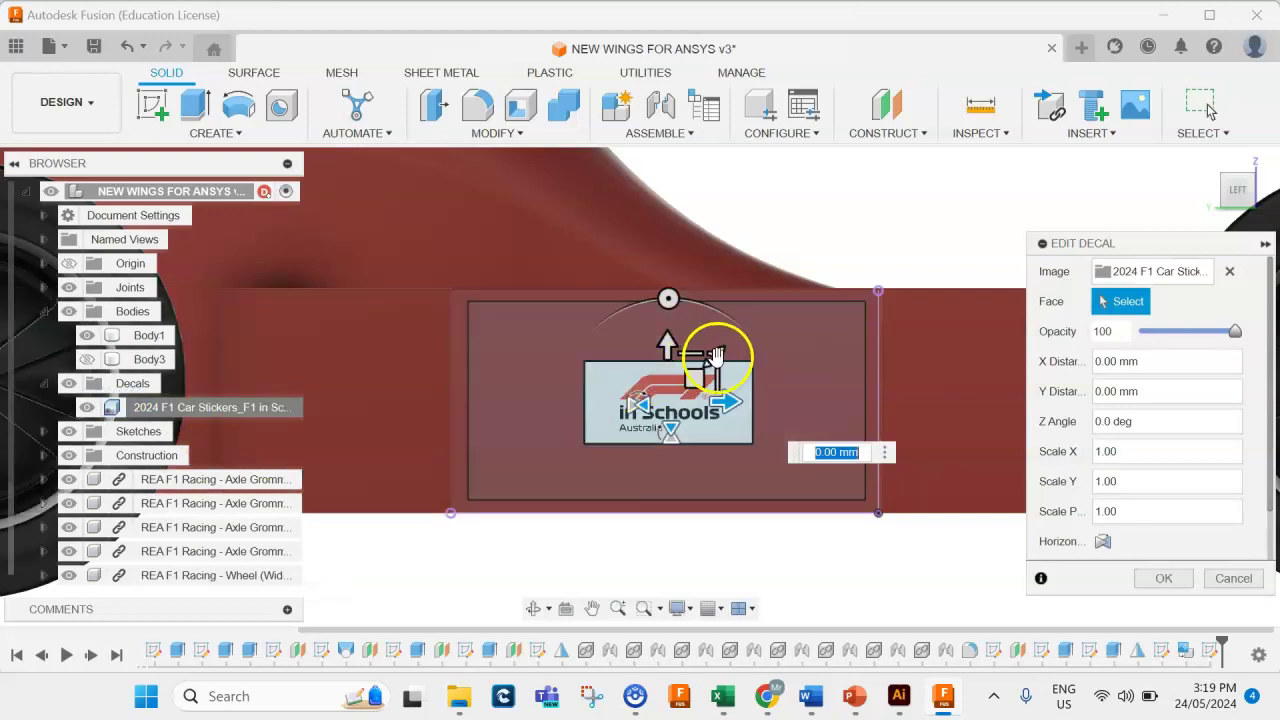
left_click_drag(697, 357, 769, 326)
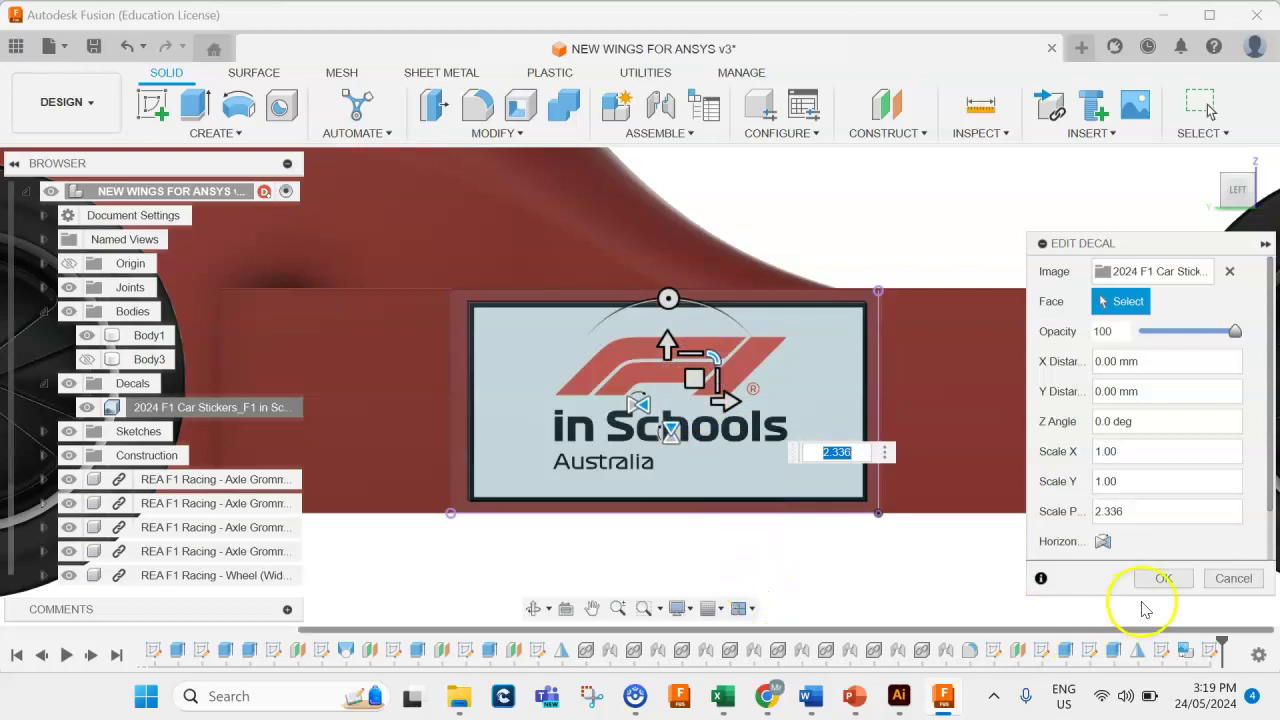
left_click(1164, 579)
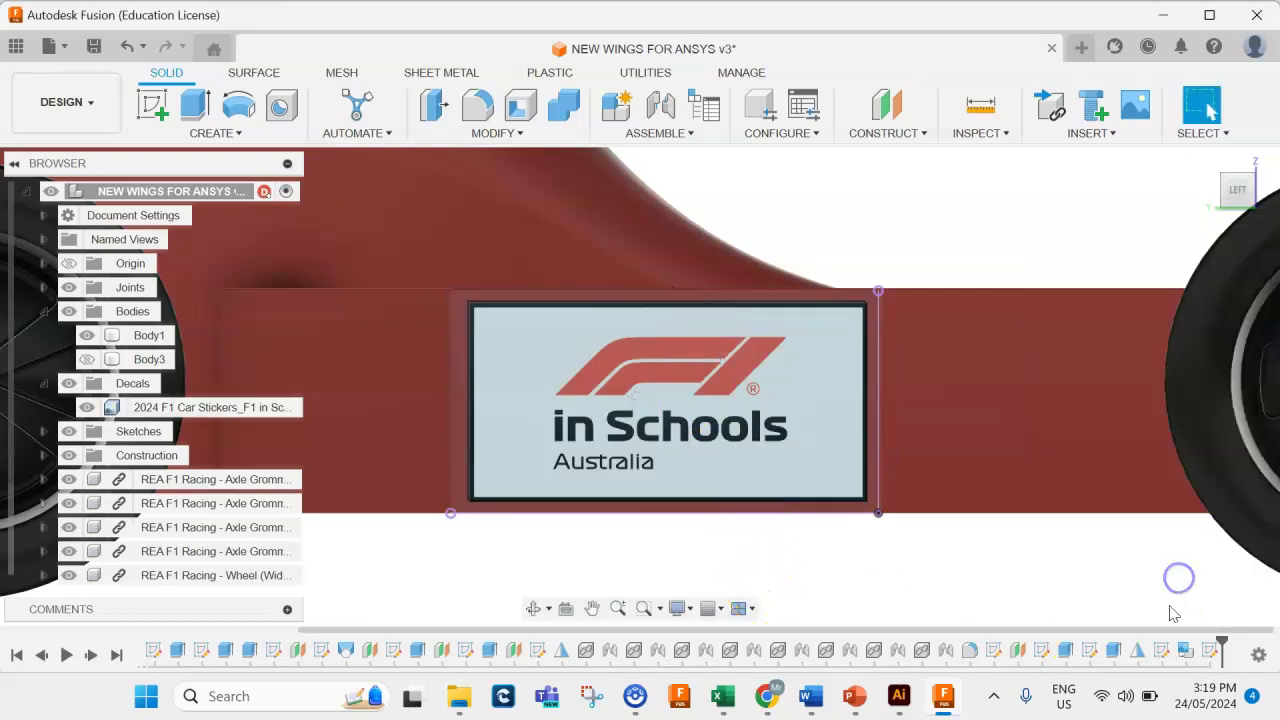
- Delete the side pod guide rectangle sketch from the timeline
left_click(1205, 652)
right_click(1205, 652)
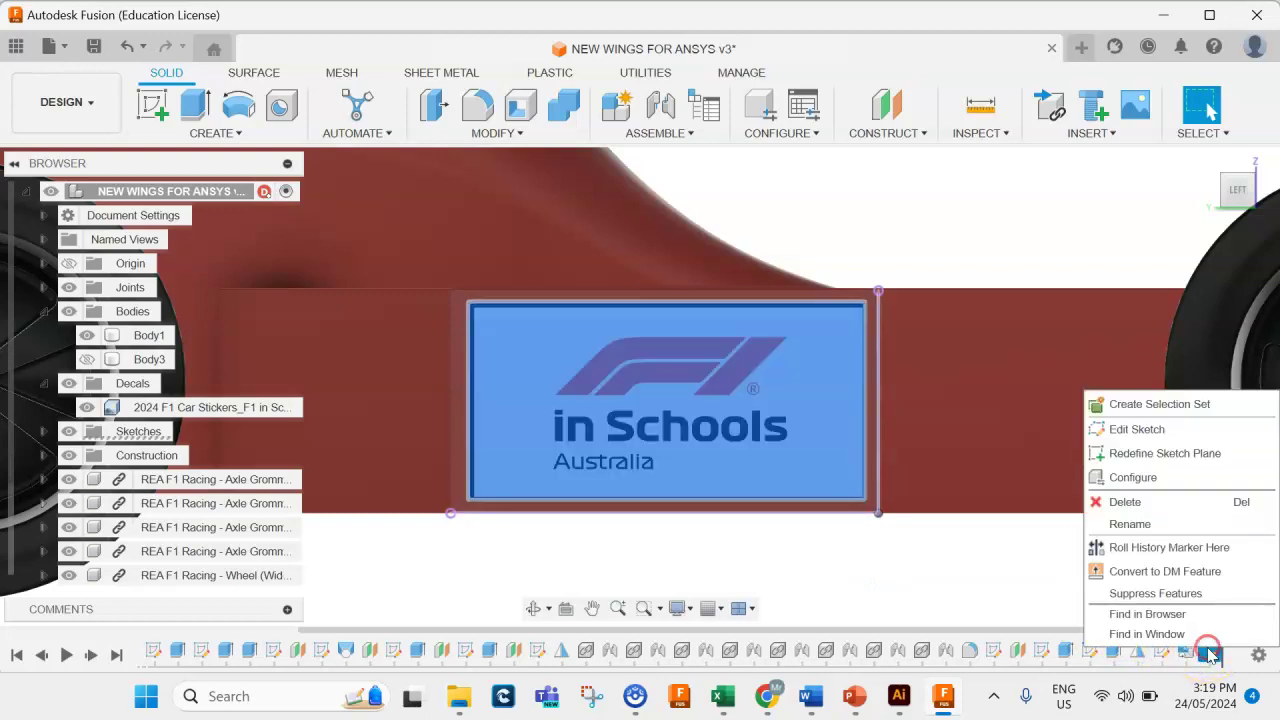
left_click(1197, 512)
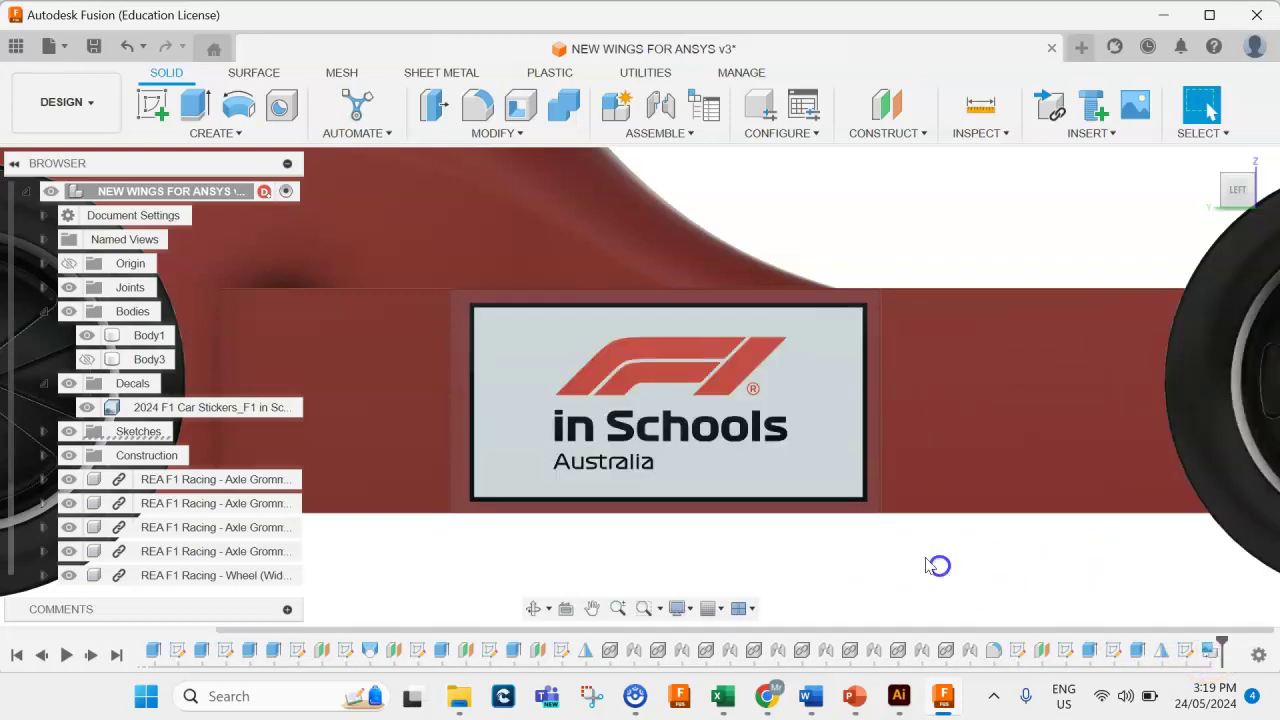
scroll(552, 362, "down", 2)
scroll(552, 362, "down", 1)
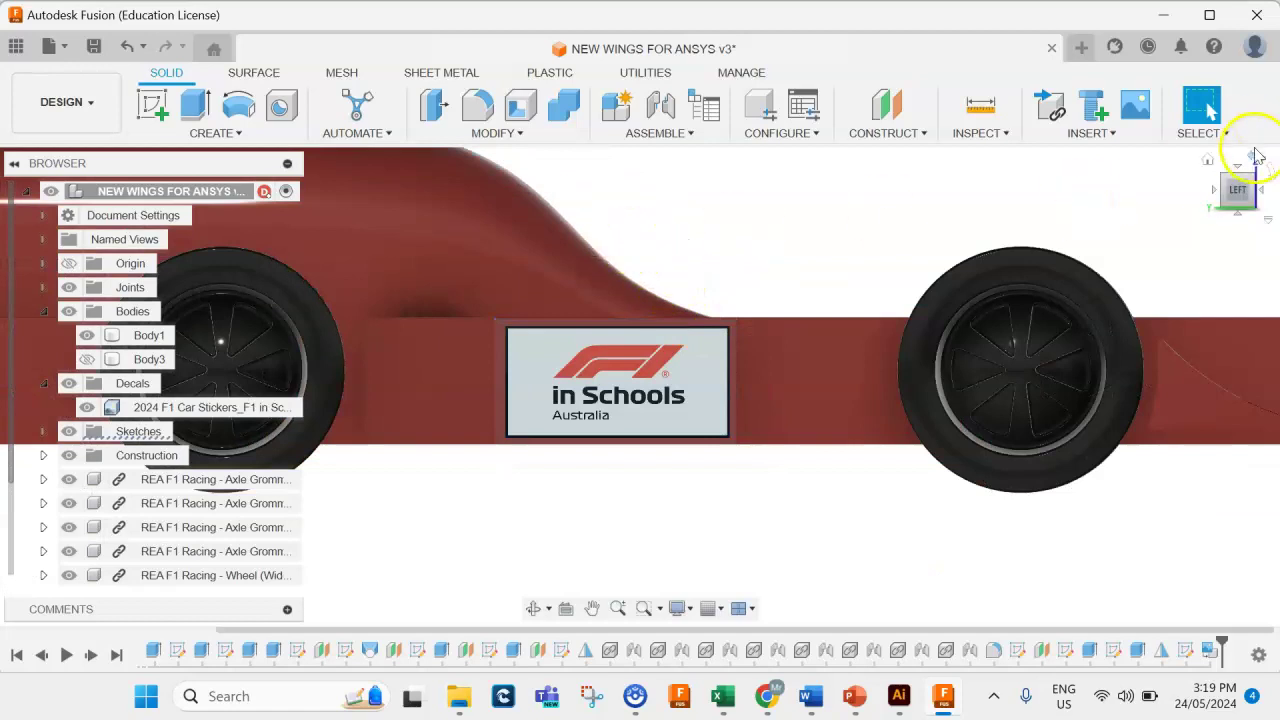
- Check the car from an angled 3D view, then switch to the Top view
left_click(1237, 200)
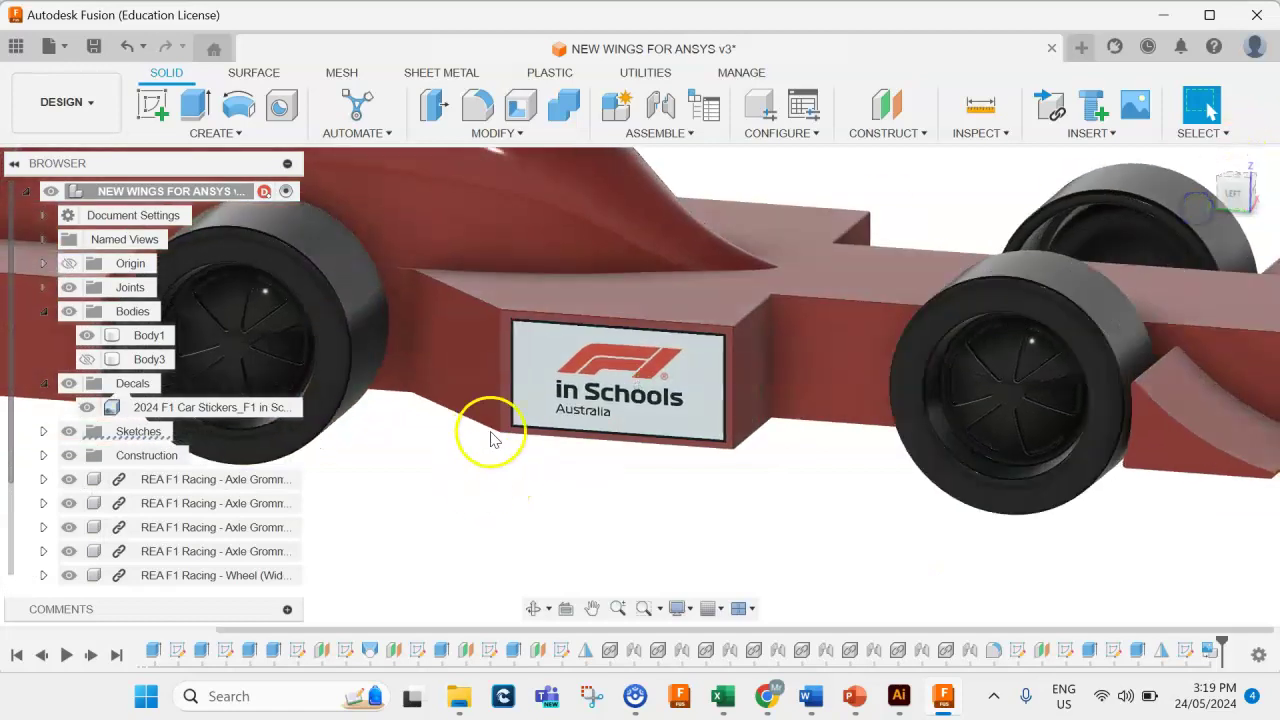
scroll(648, 390, "down", 3)
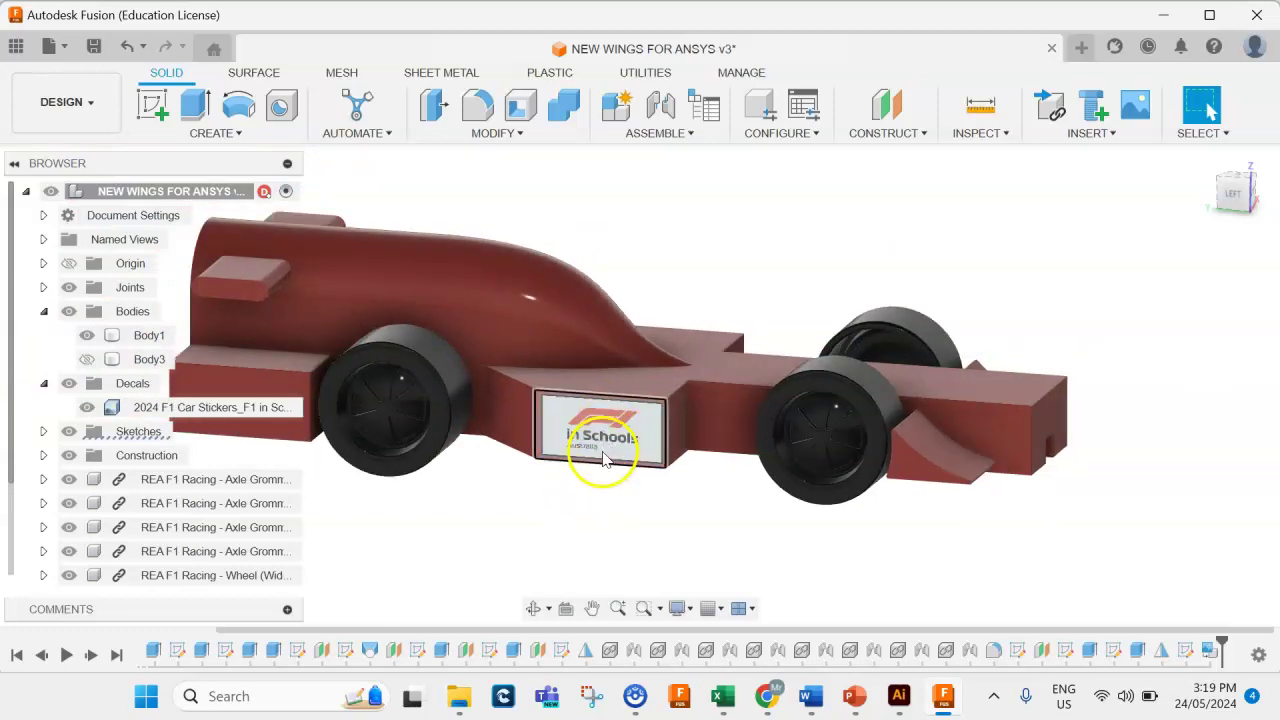
scroll(590, 445, "up", 1)
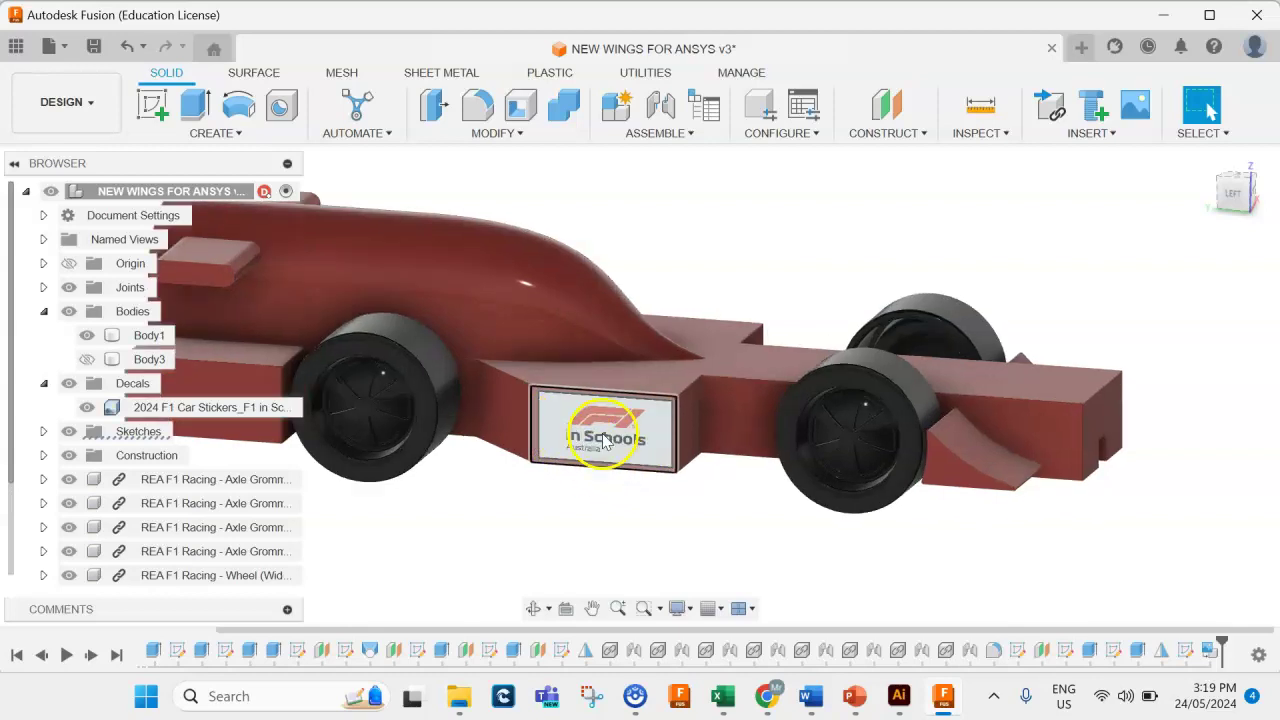
left_click(1239, 178)
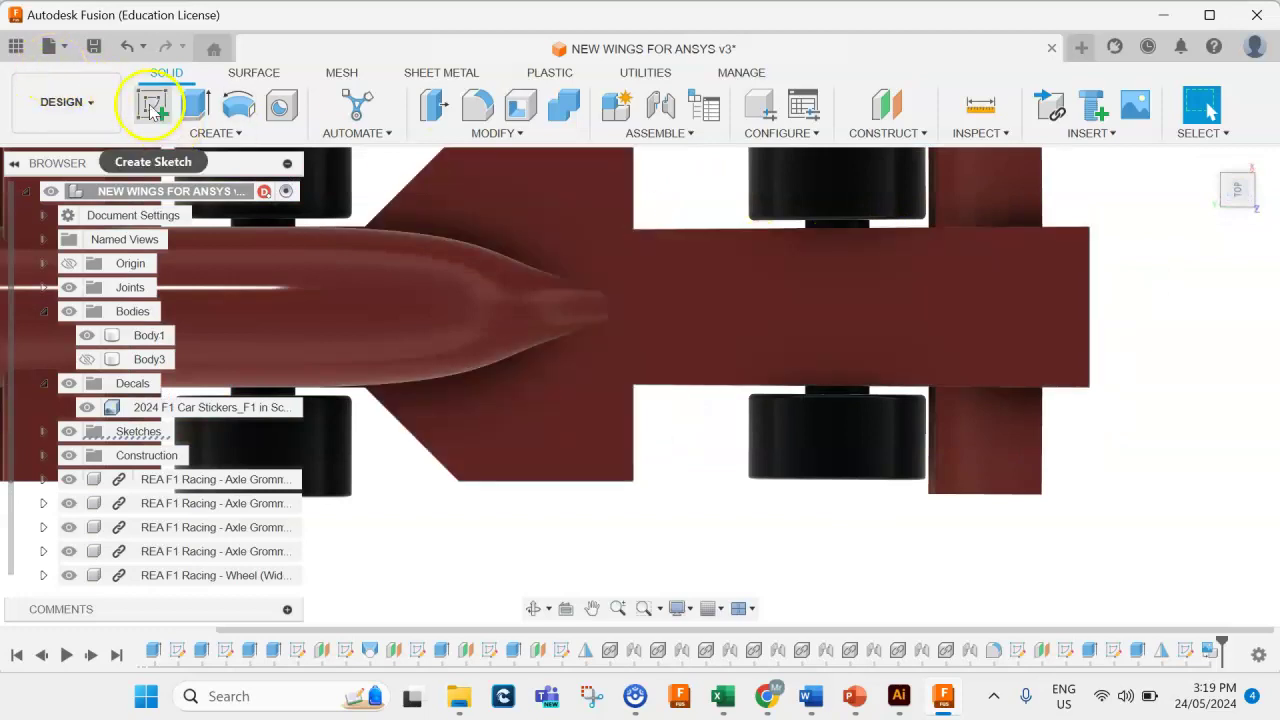
- Start a new sketch on the car's top face, seen from above
left_click(150, 106)
left_click(732, 312)
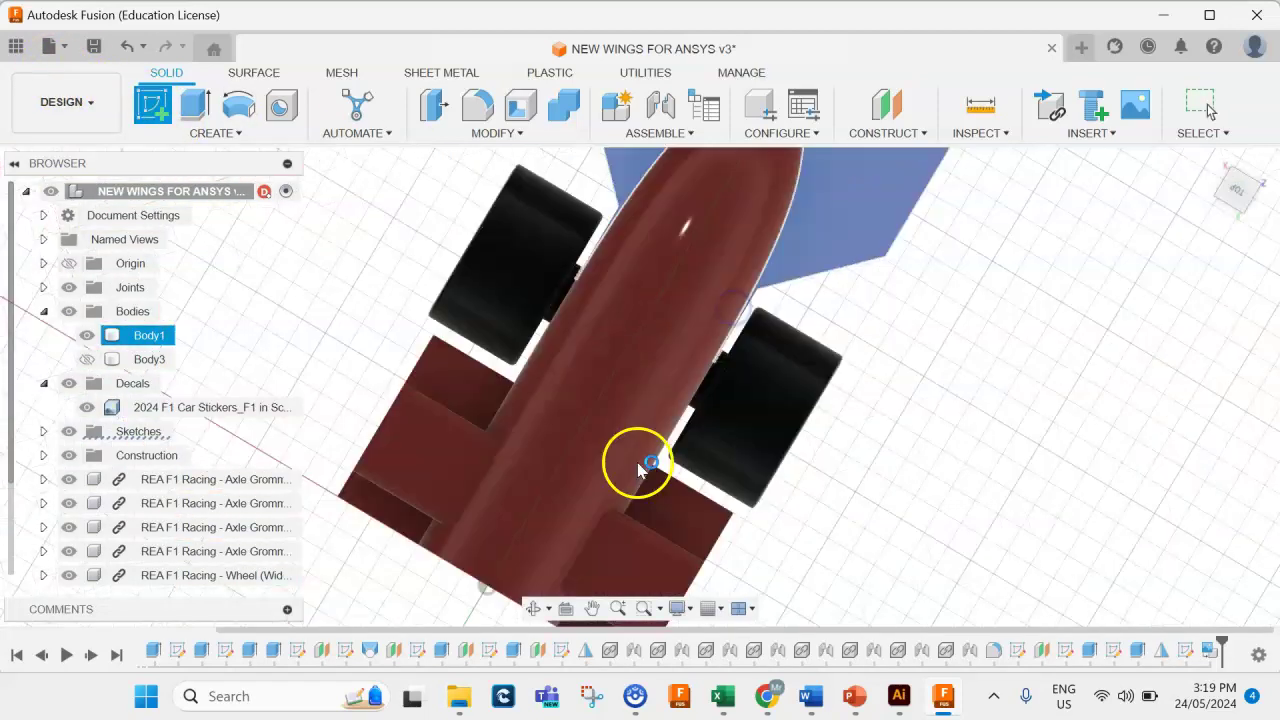
left_click(1272, 178)
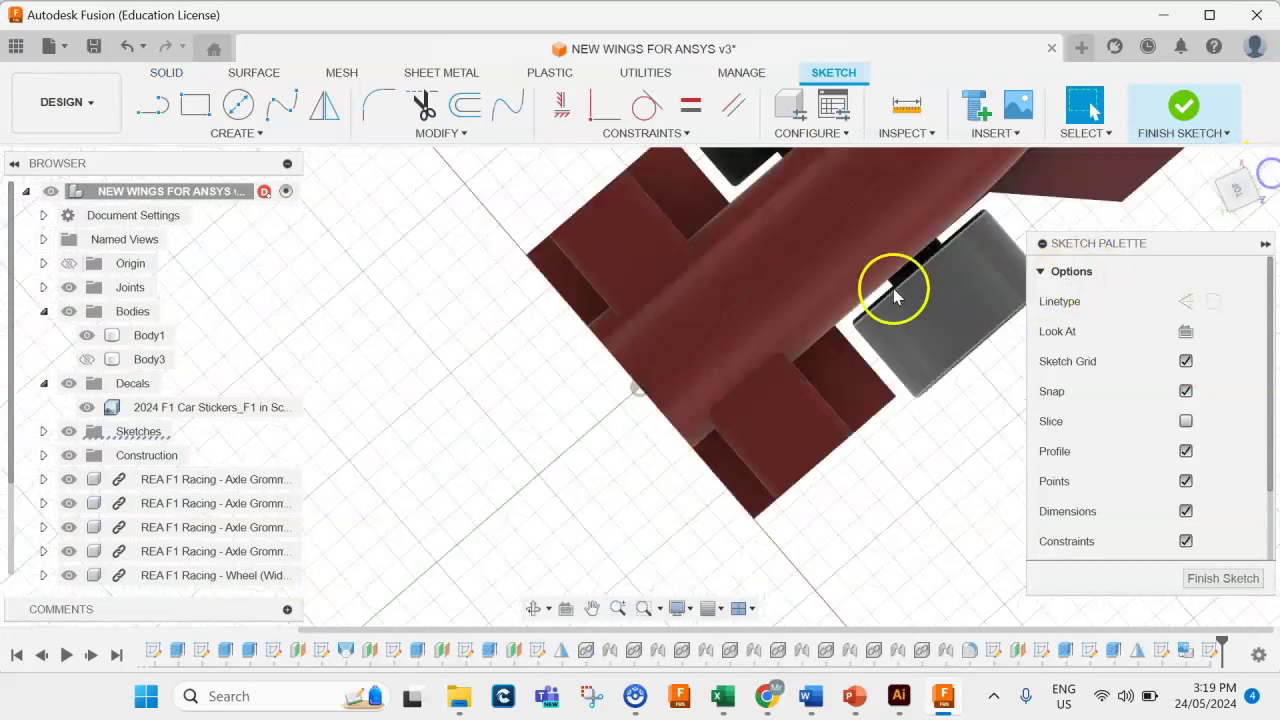
scroll(781, 318, "up", 5)
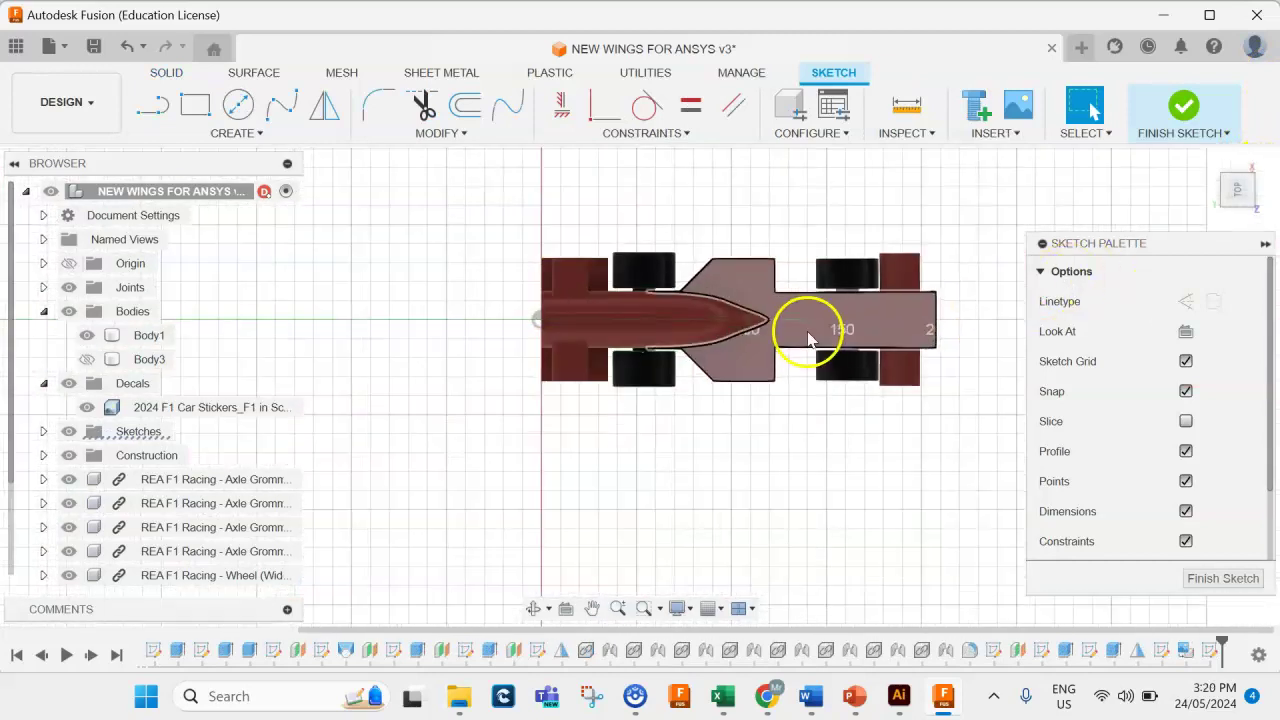
- Draw a 30 by 15 mm rectangle just behind the nose
left_click(192, 108)
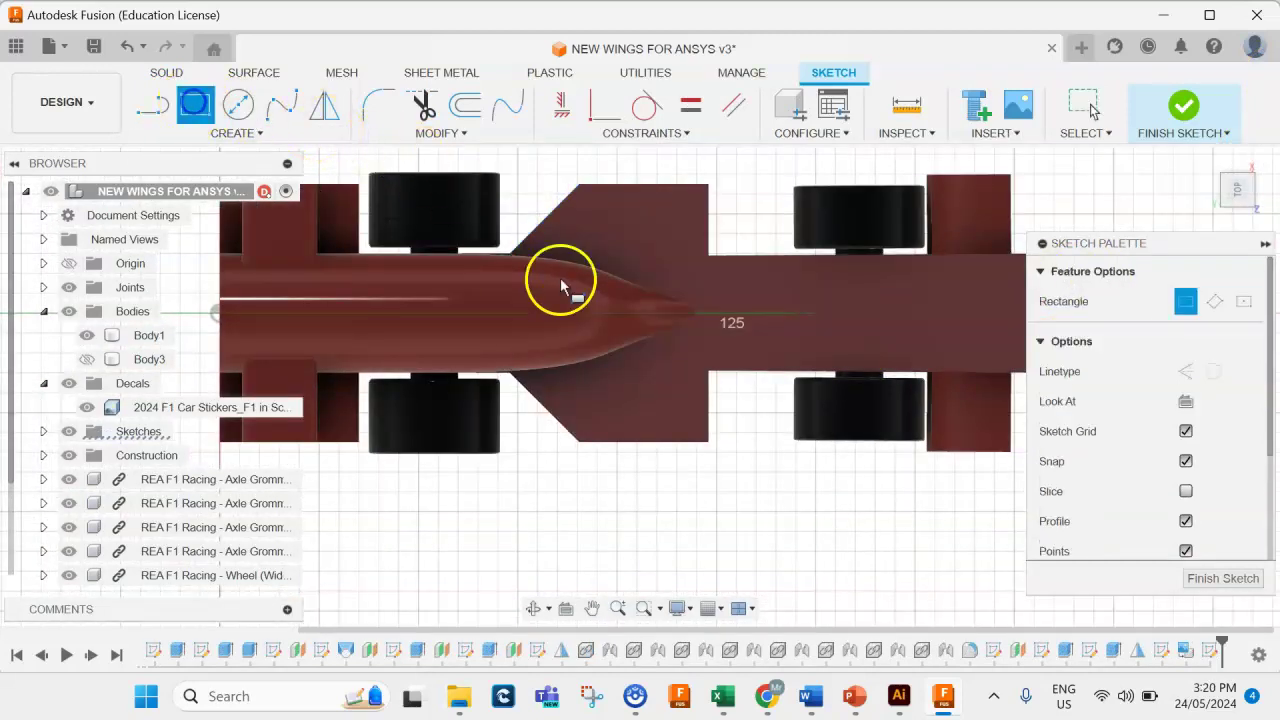
left_click(731, 289)
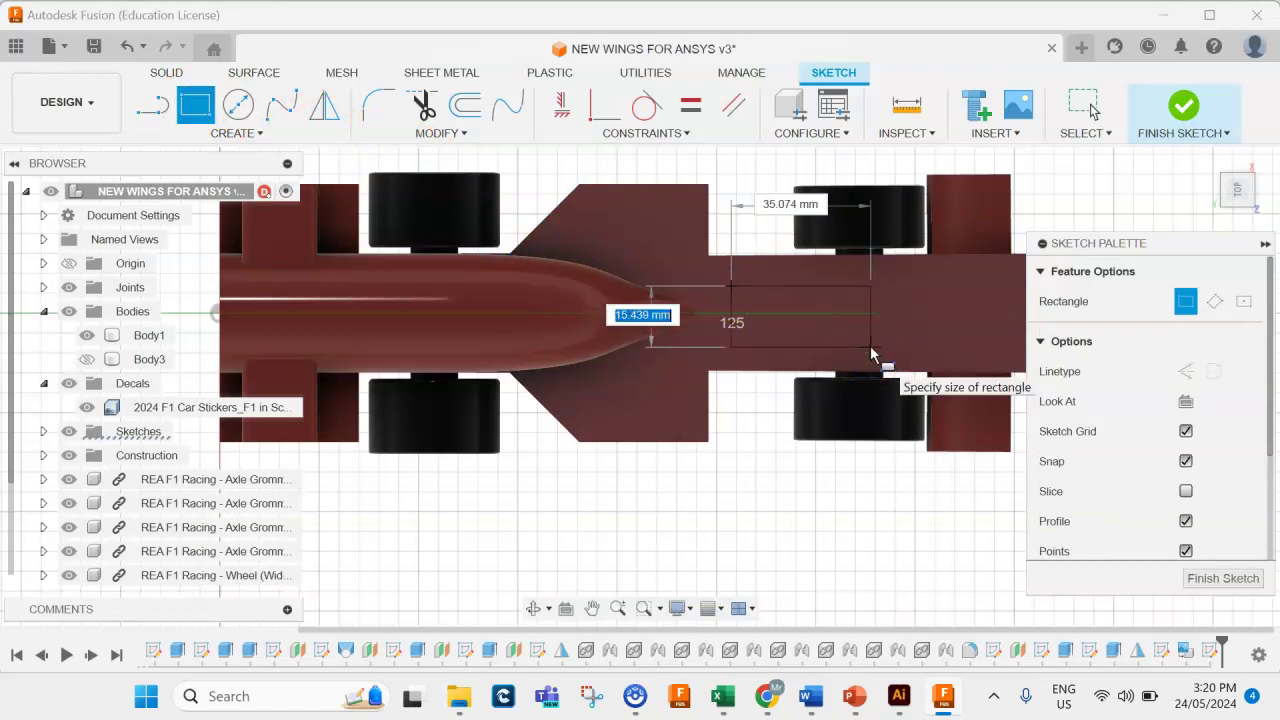
type("15")
key("Tab")
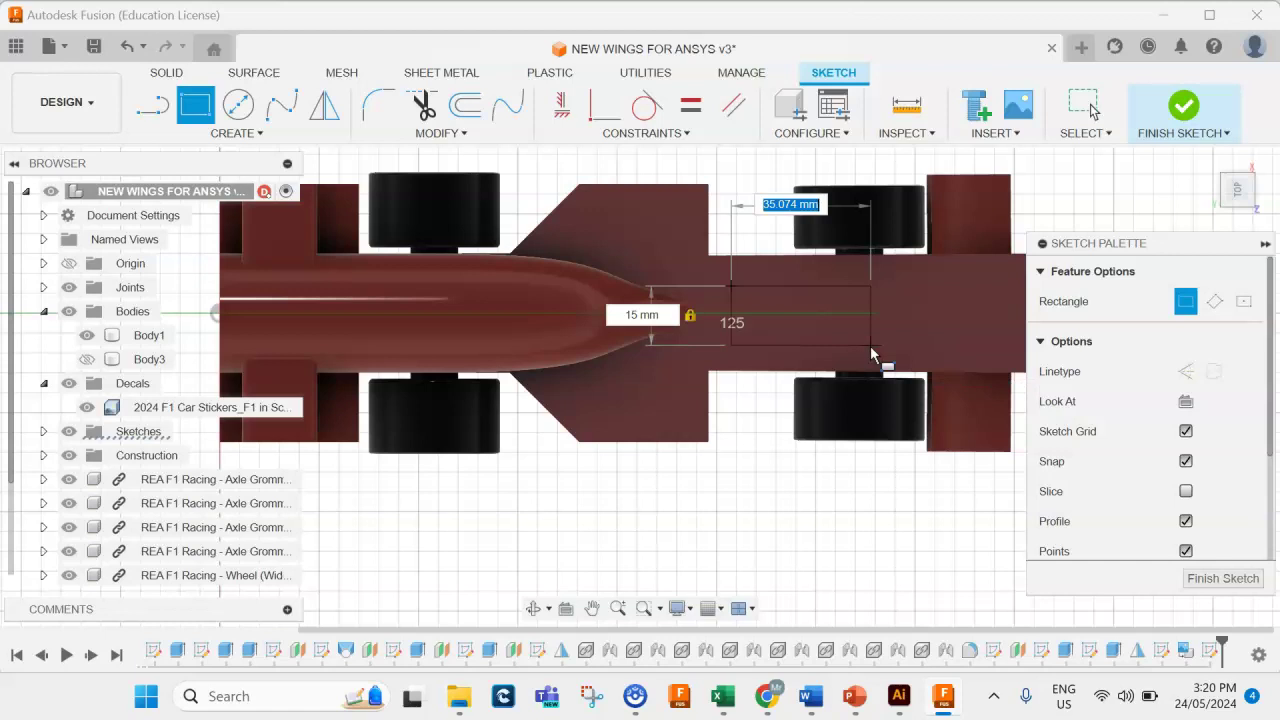
key("Return")
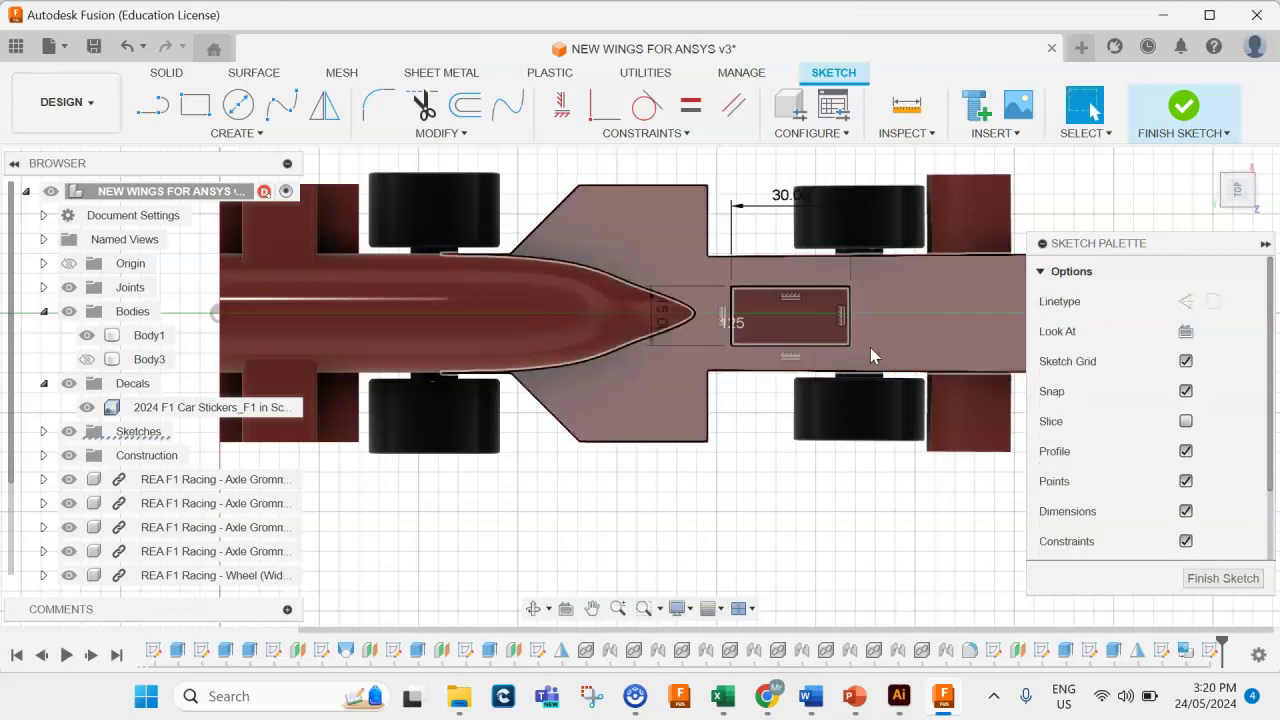
left_click(785, 287)
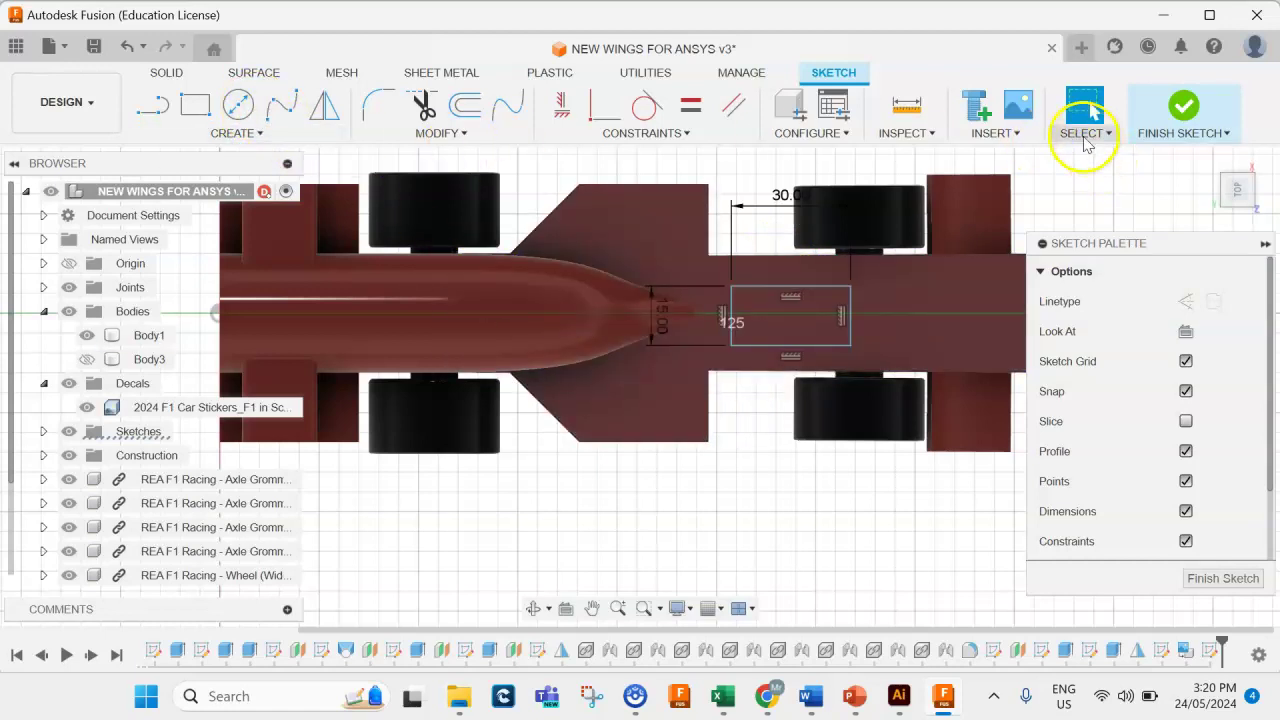
left_click(990, 128)
- Insert the REA Foundation decal image onto the body's top face
left_click(1032, 196)
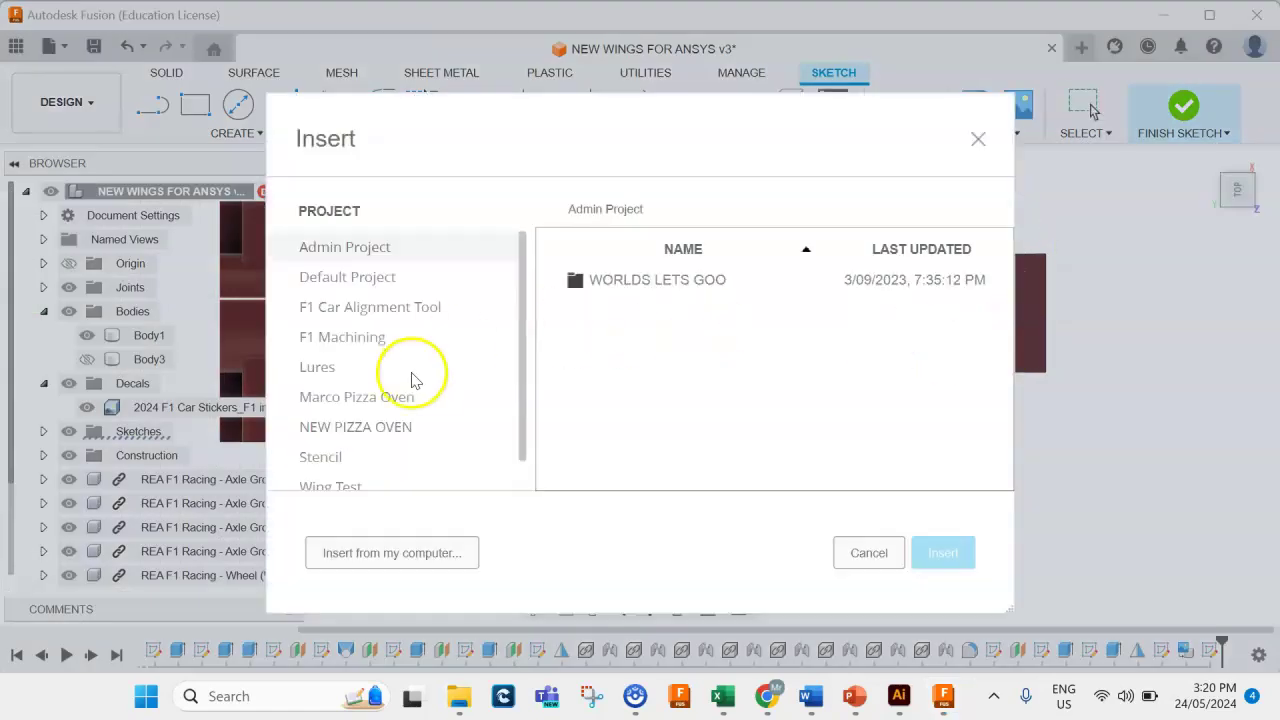
left_click(371, 553)
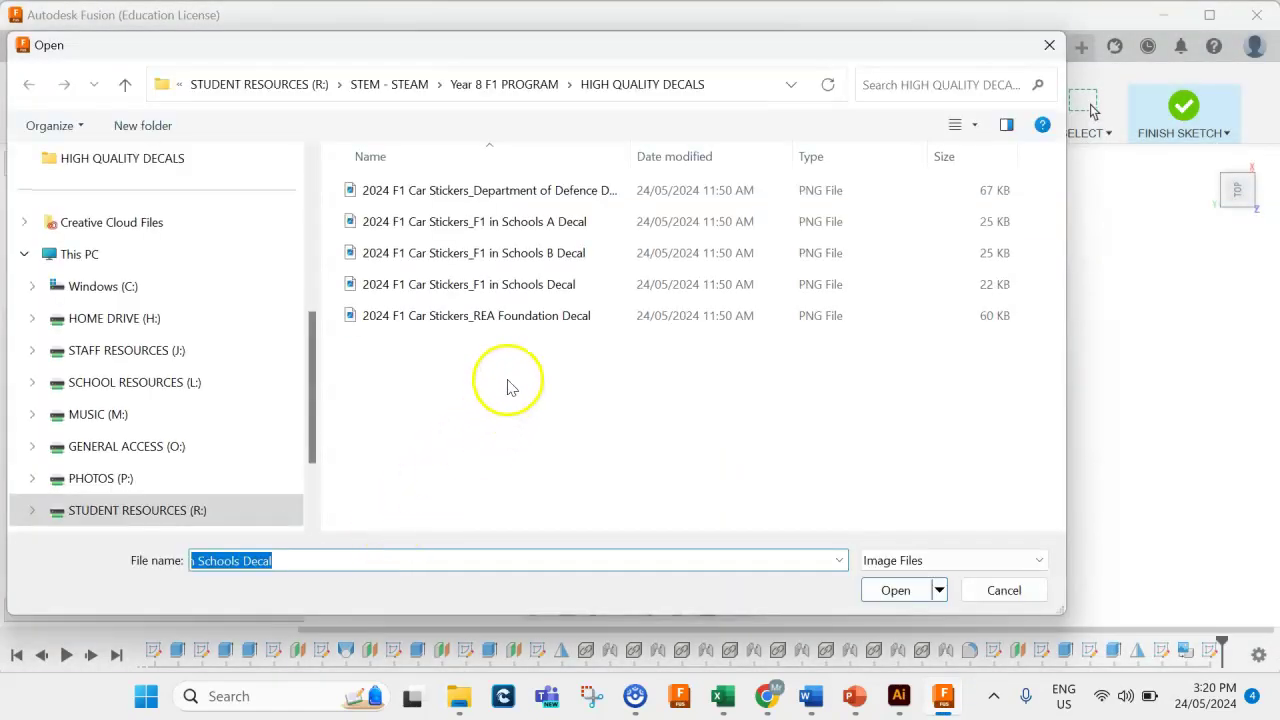
left_click(479, 316)
left_click(897, 590)
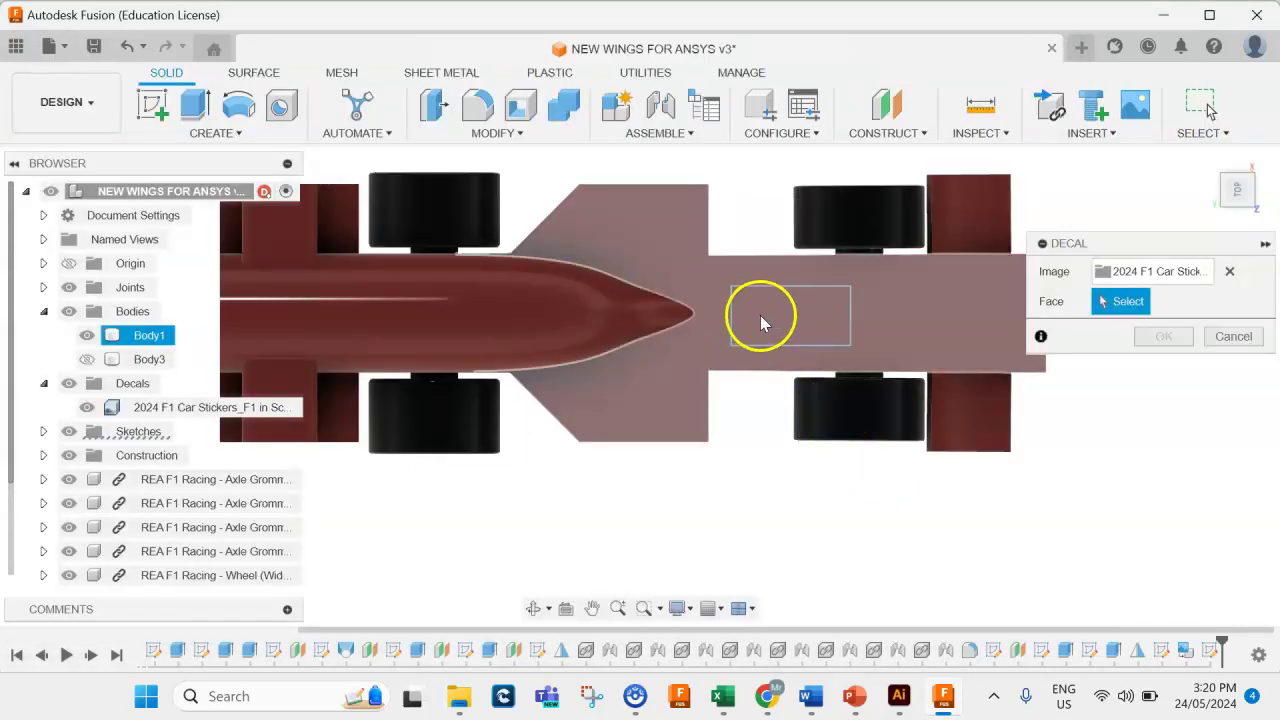
left_click(800, 313)
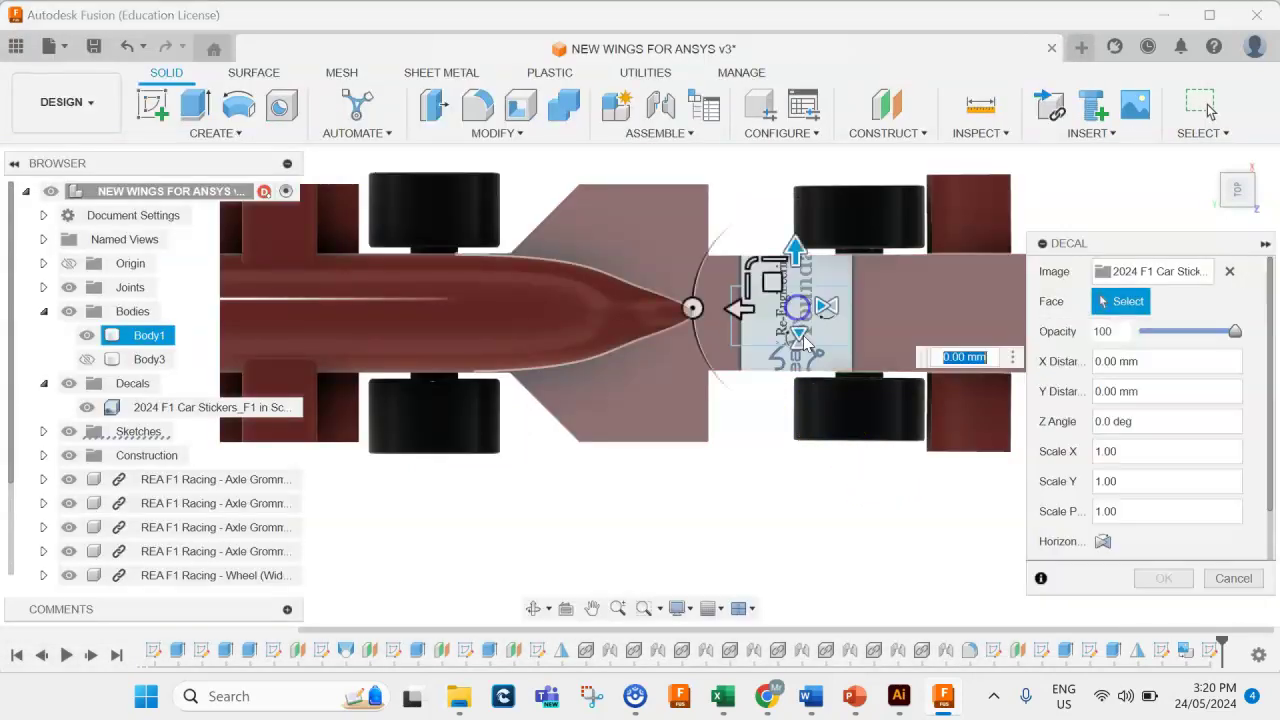
- Rotate the REA decal along the body, shrink it to 0.572 and fit it in the rectangle
left_click_drag(723, 271, 797, 214)
left_click(845, 262)
left_click_drag(845, 262, 816, 290)
left_click(916, 348)
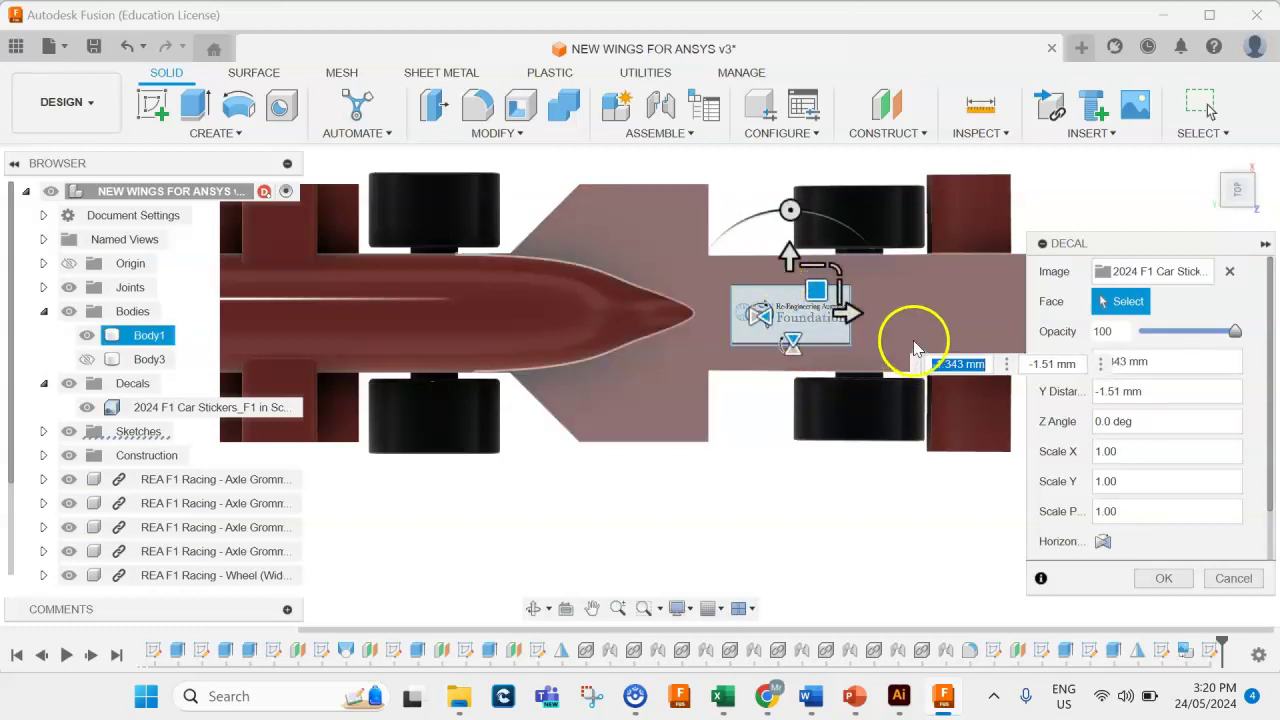
left_click(1203, 594)
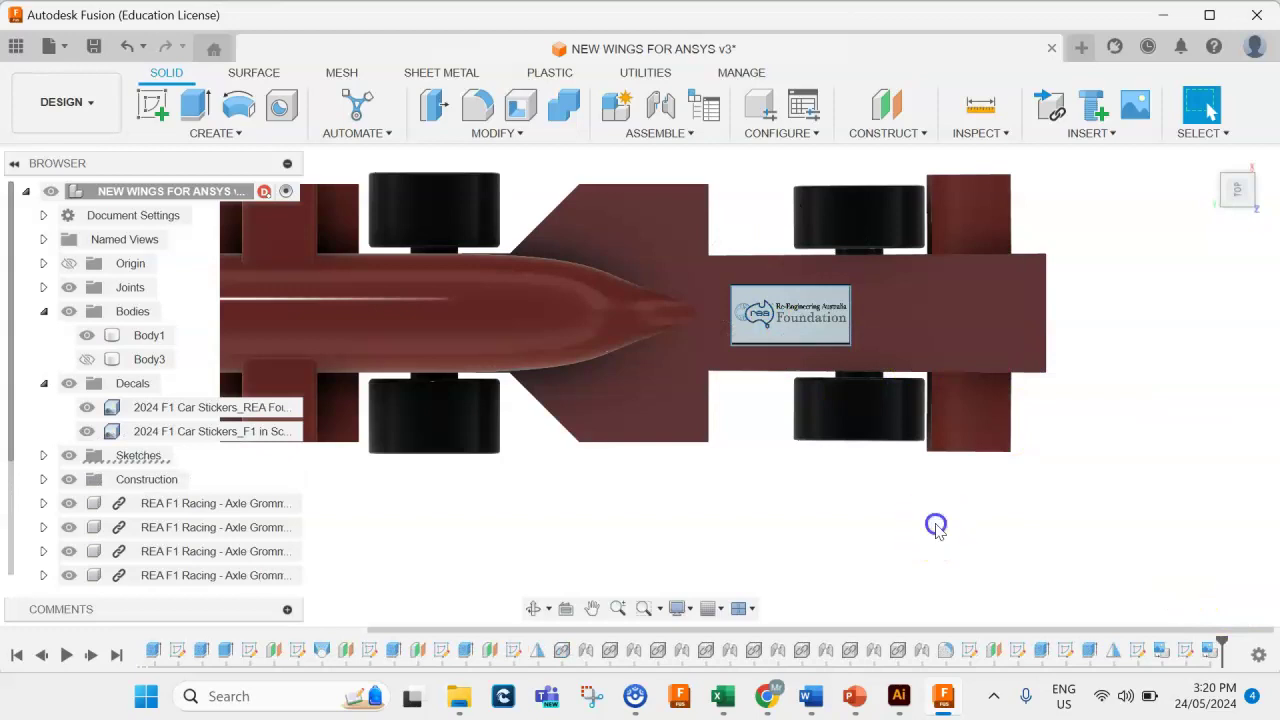
- Delete the REA guide sketch and bring the car's other end into view
left_click(1184, 650)
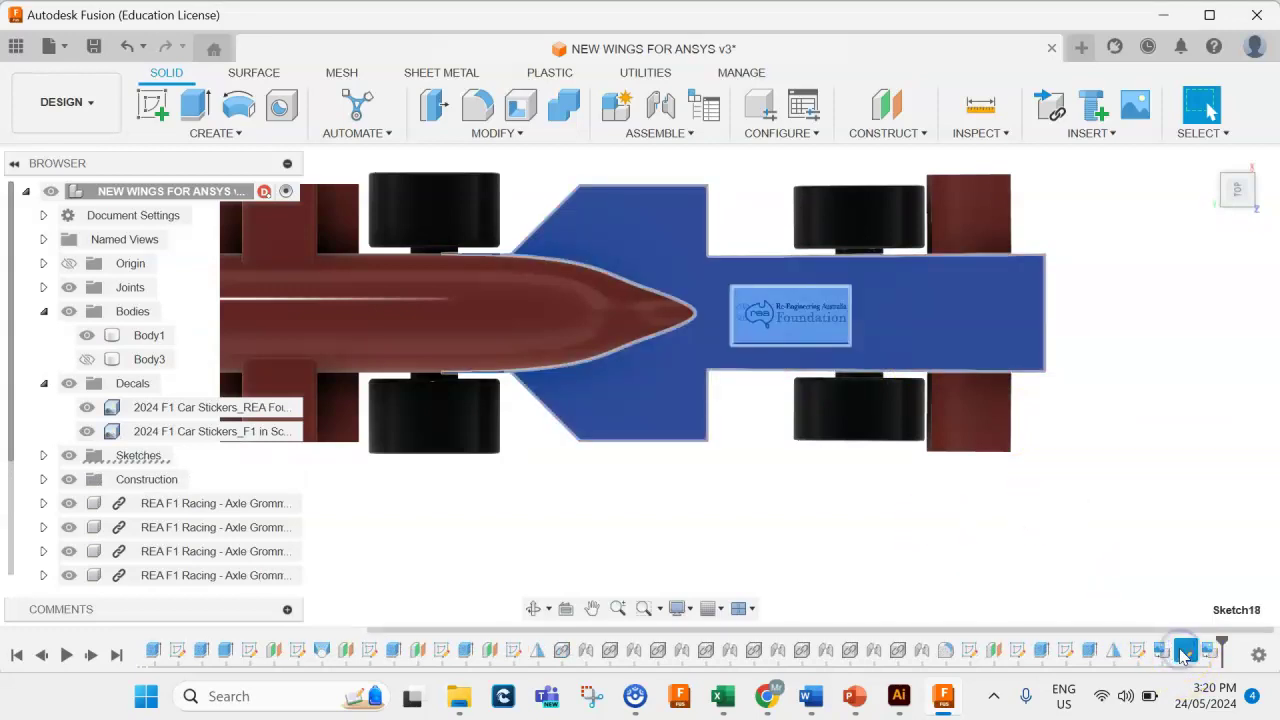
right_click(1182, 651)
left_click(1148, 509)
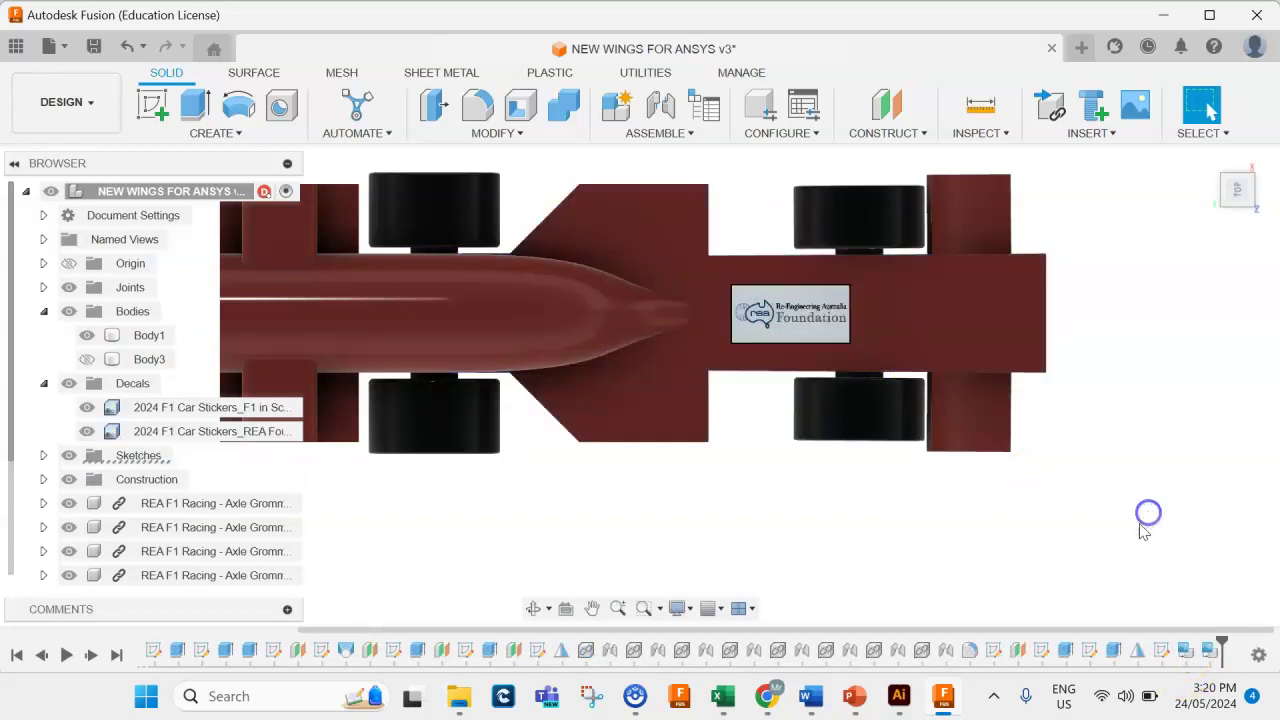
scroll(1158, 490, "down", 3)
left_click(540, 352)
scroll(540, 352, "up", 2)
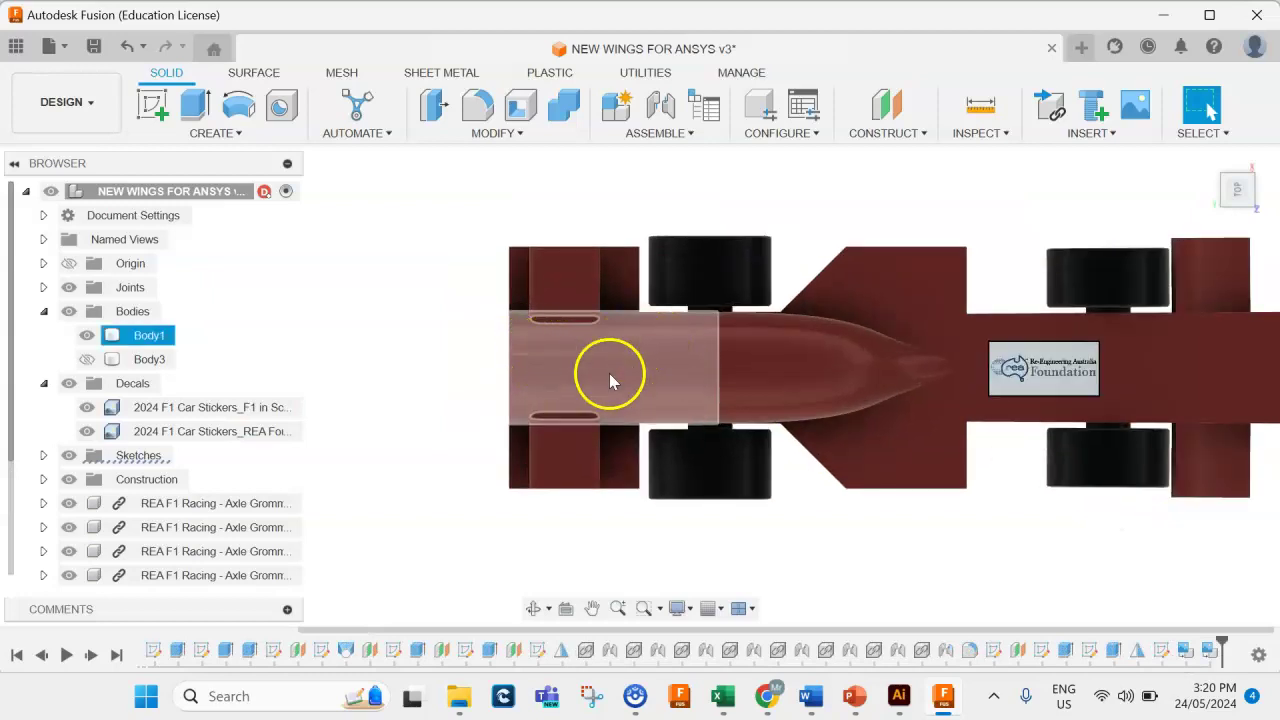
left_click(996, 250)
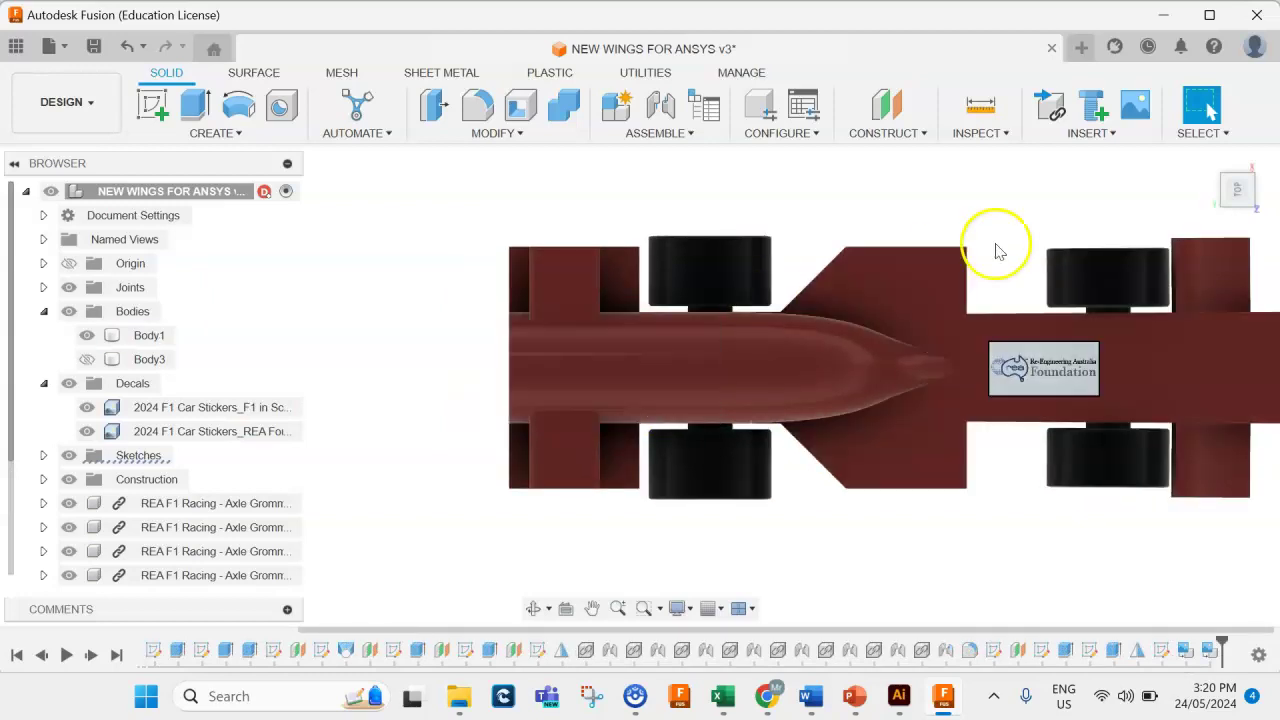
- Insert the Department of Defence decal image from this computer onto the body's top
left_click(1086, 134)
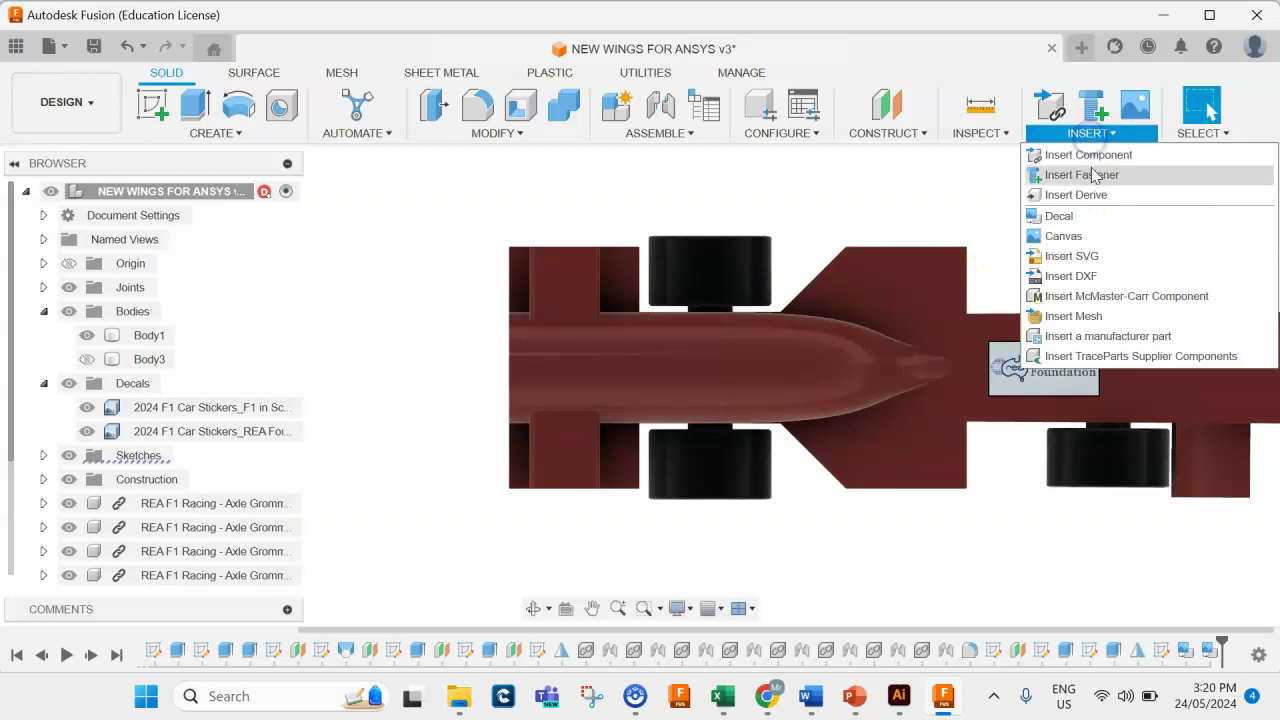
left_click(1062, 216)
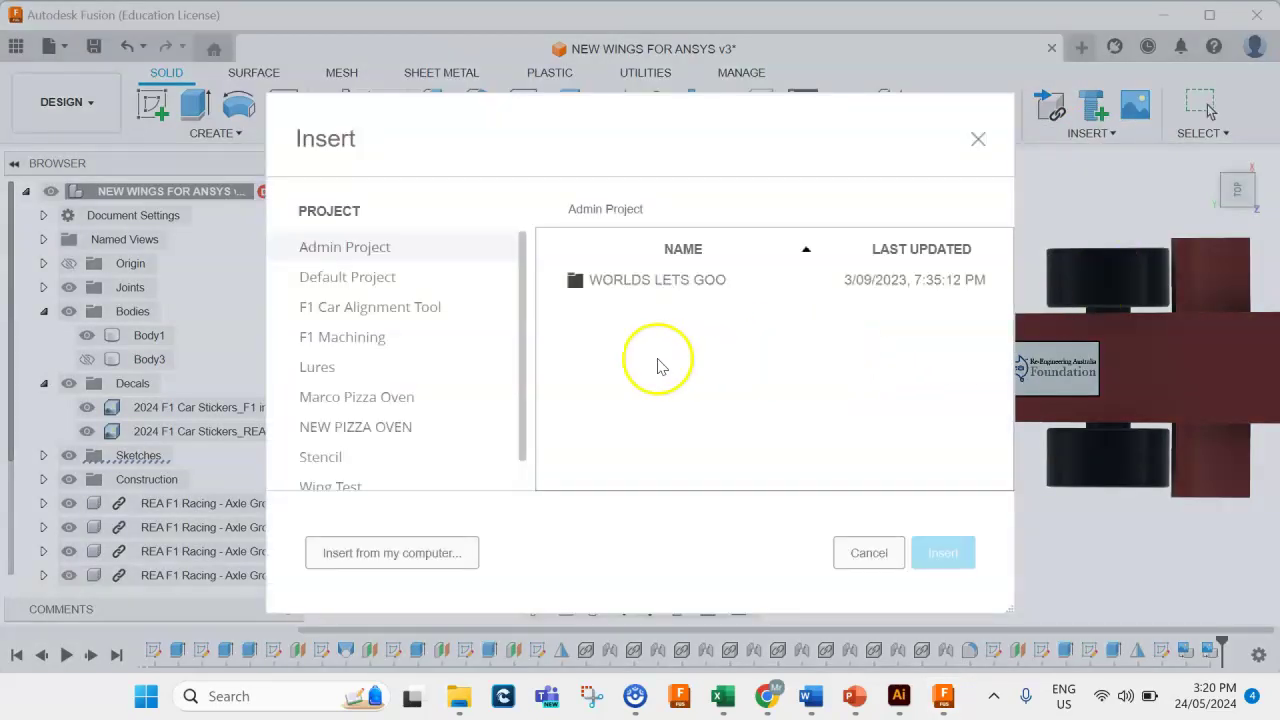
left_click(375, 548)
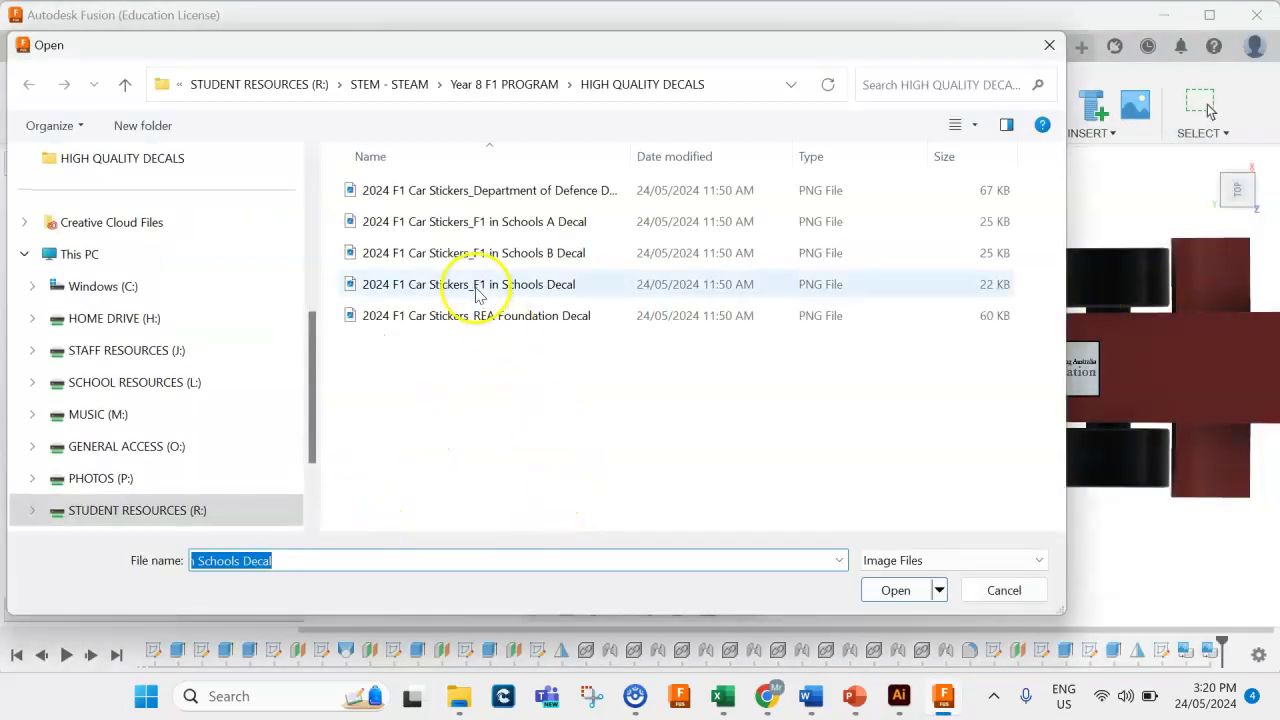
left_click(507, 196)
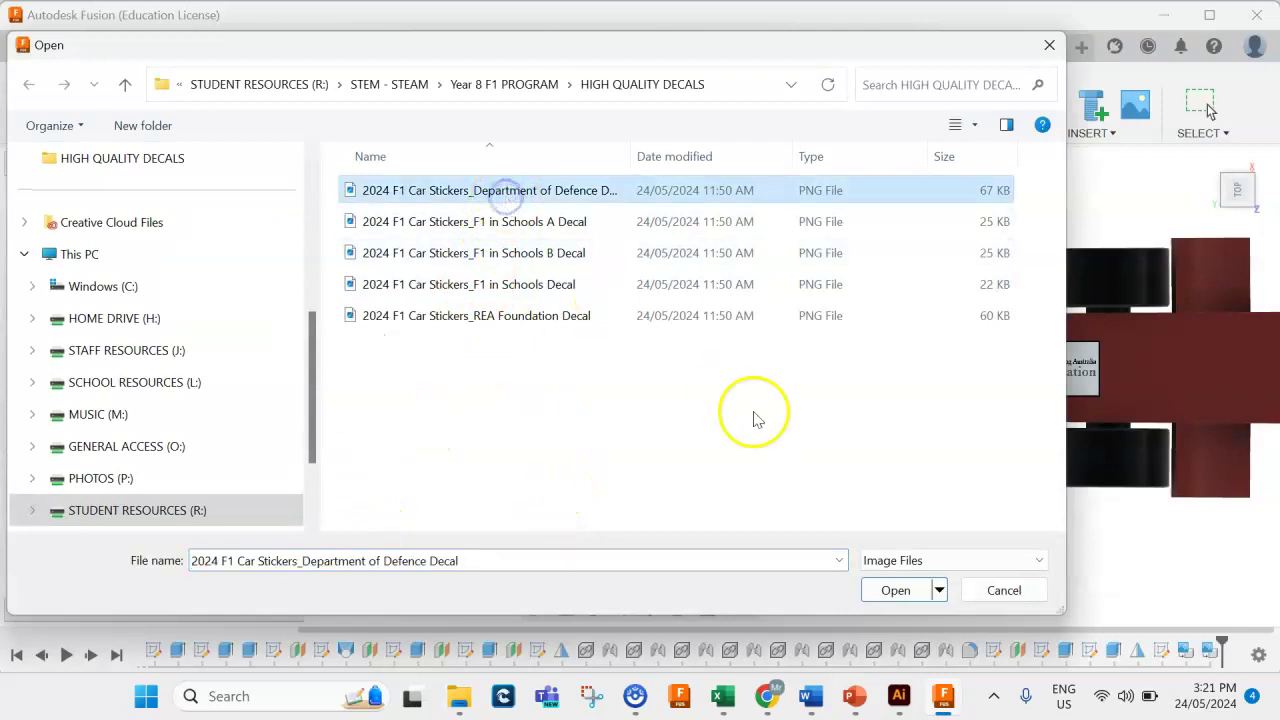
left_click(895, 590)
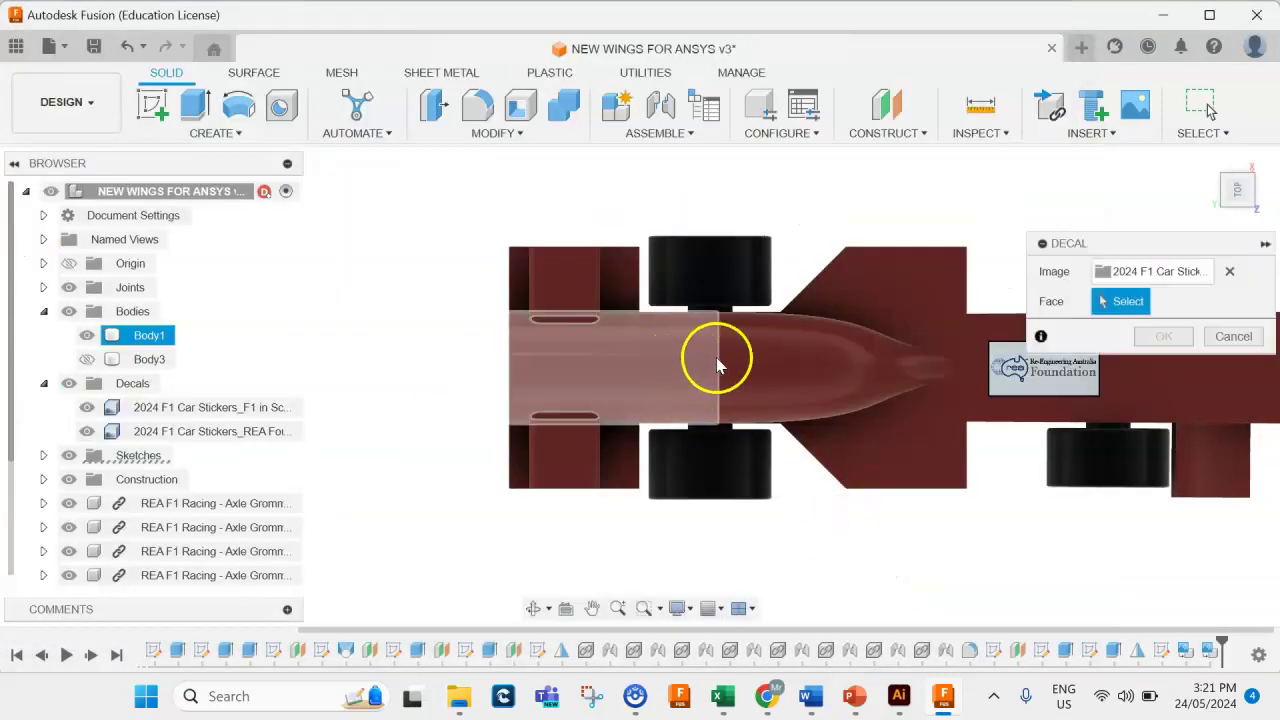
left_click(626, 354)
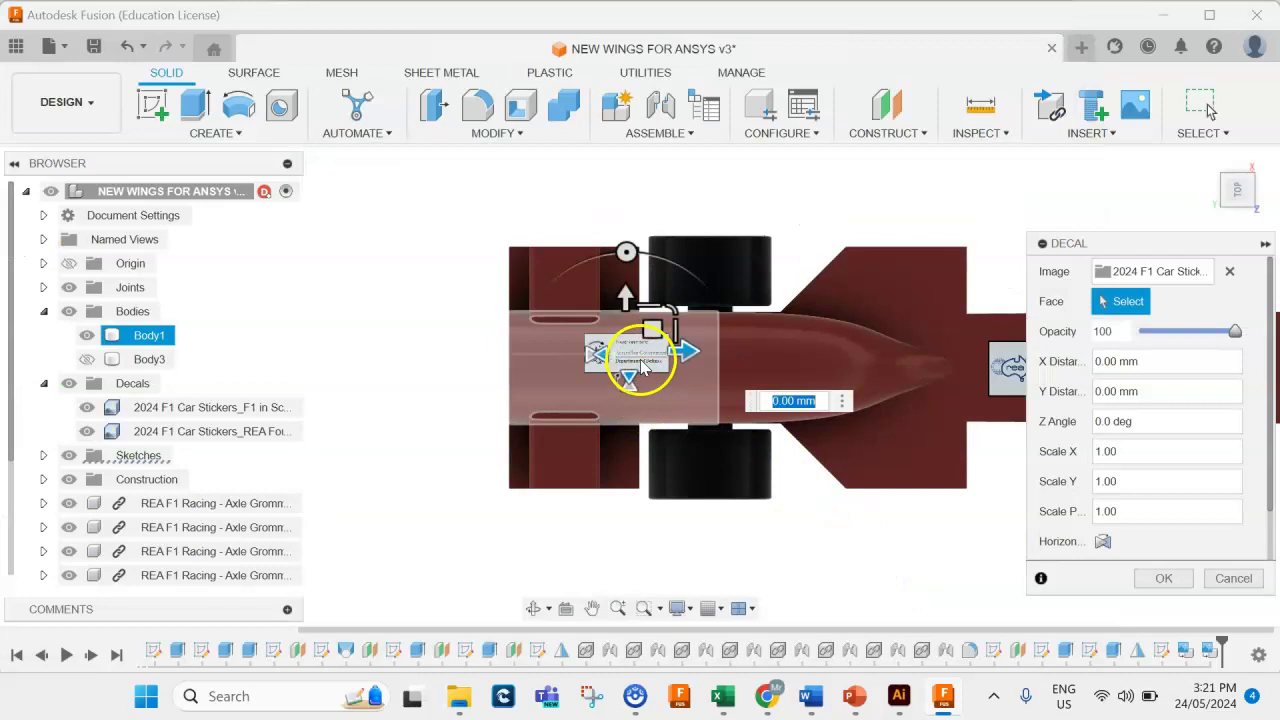
- Move the Defence decal into position and scale it to 1.439, then confirm
left_click_drag(642, 366, 700, 318)
middle_click_drag(620, 350, 870, 350)
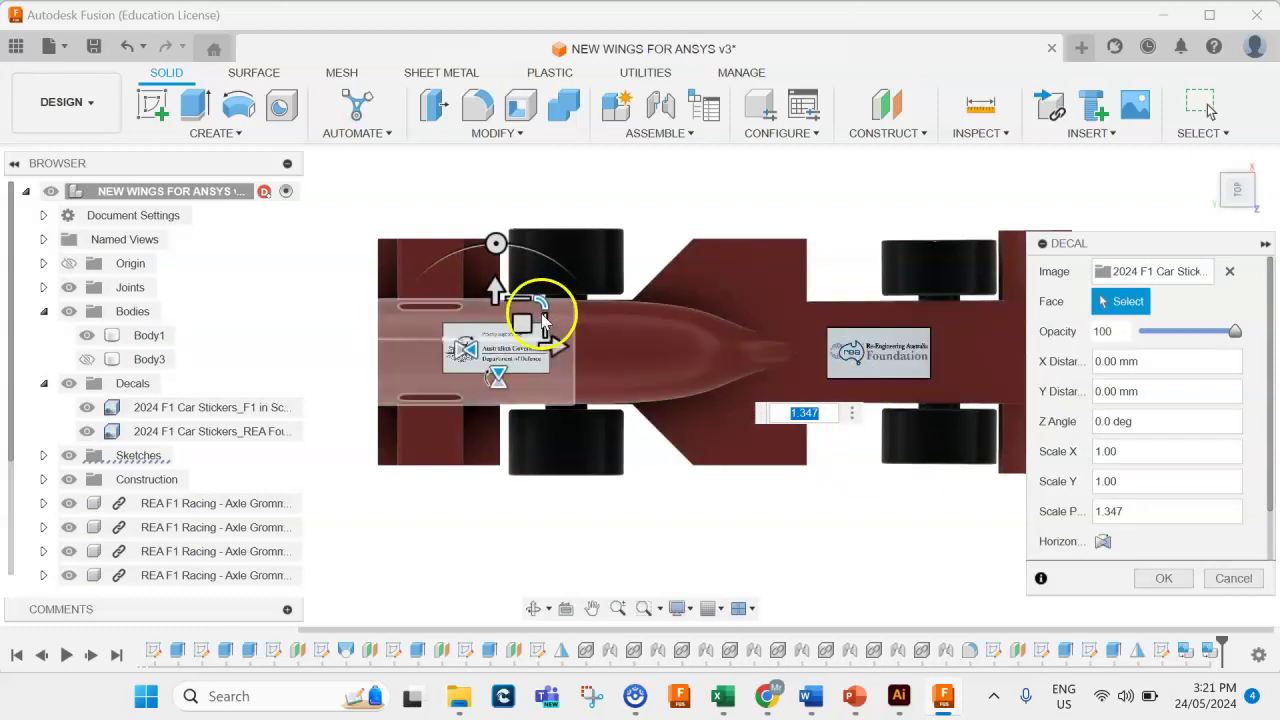
left_click_drag(543, 300, 547, 300)
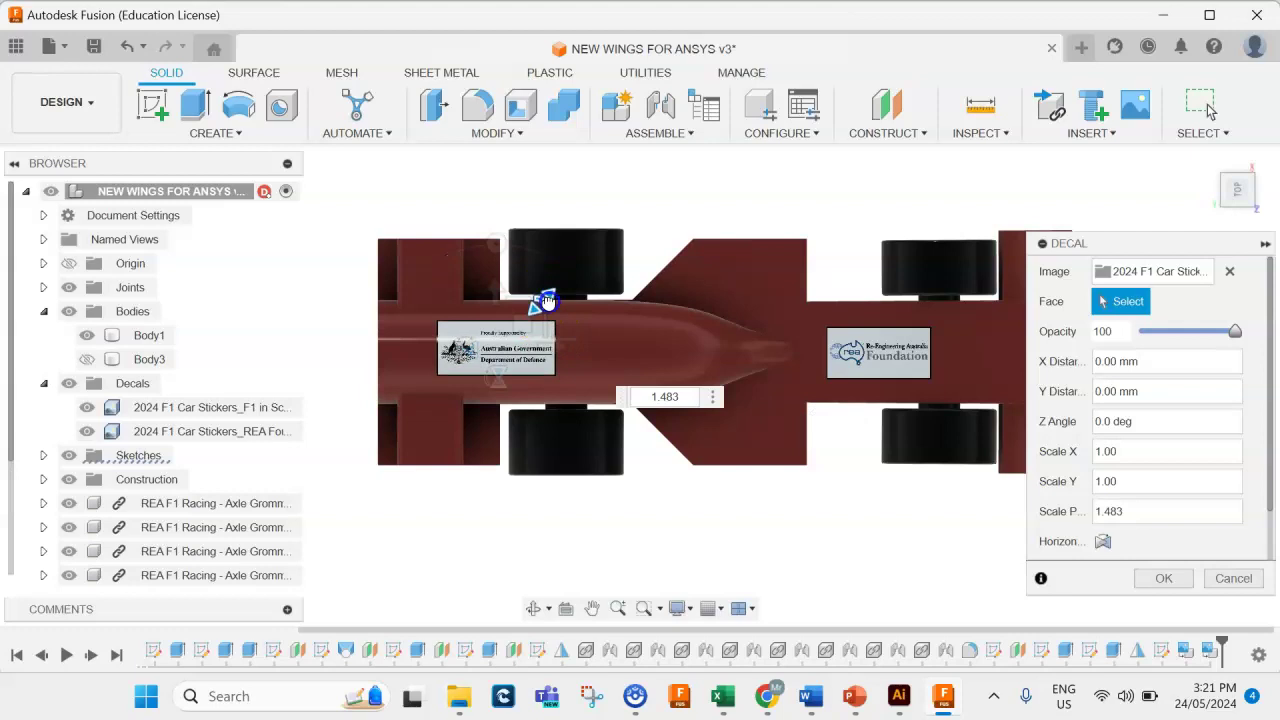
left_click_drag(547, 300, 545, 300)
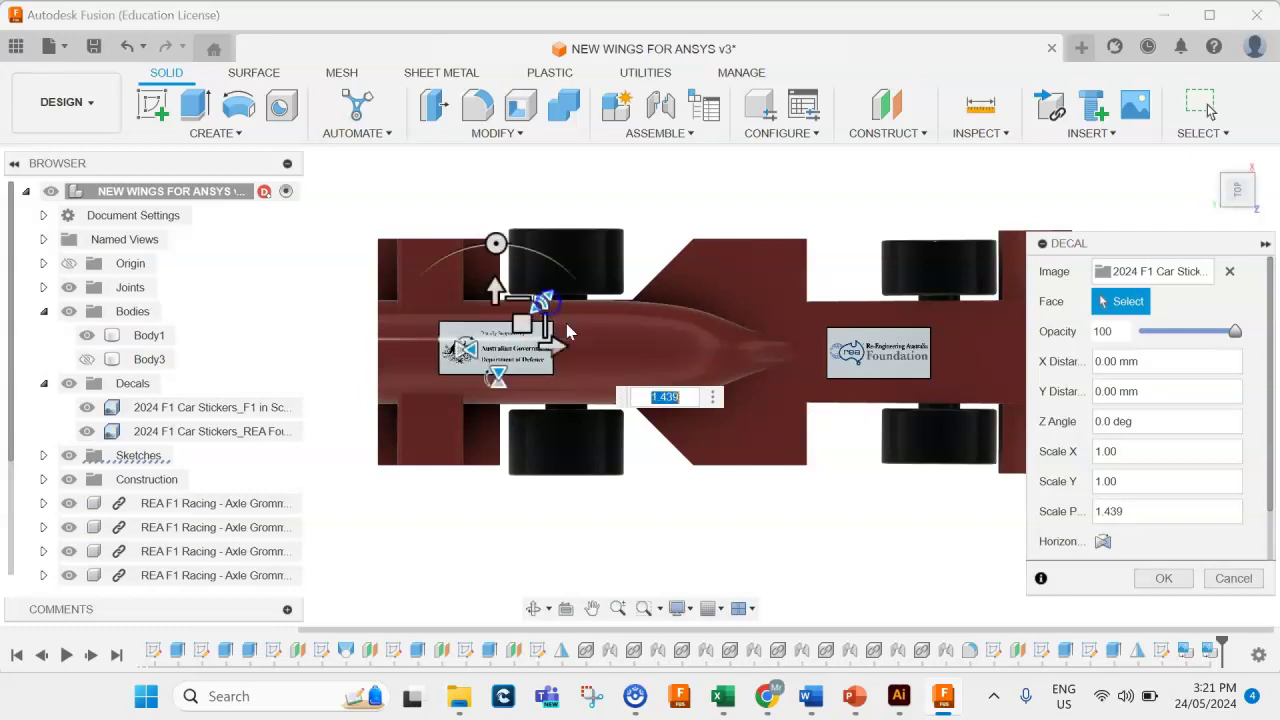
left_click(1166, 580)
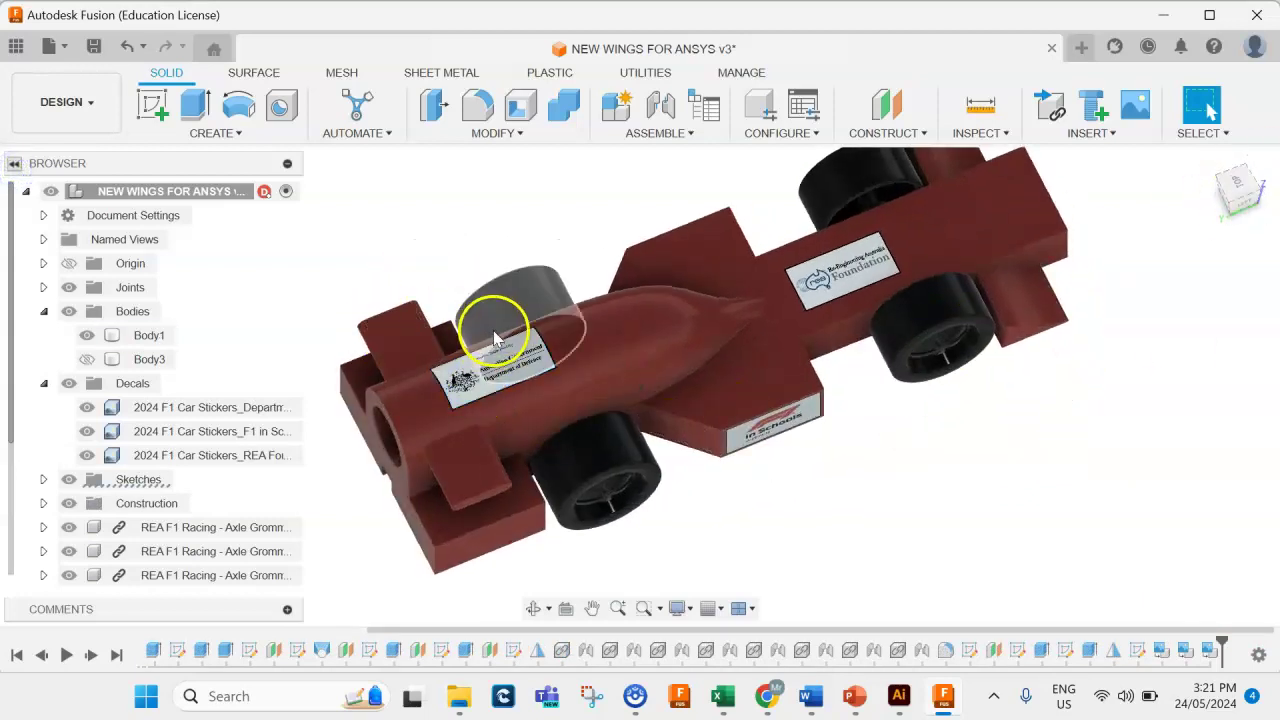
- Offset a construction plane -50 mm from the car's flat side face and start a sketch
left_click(886, 108)
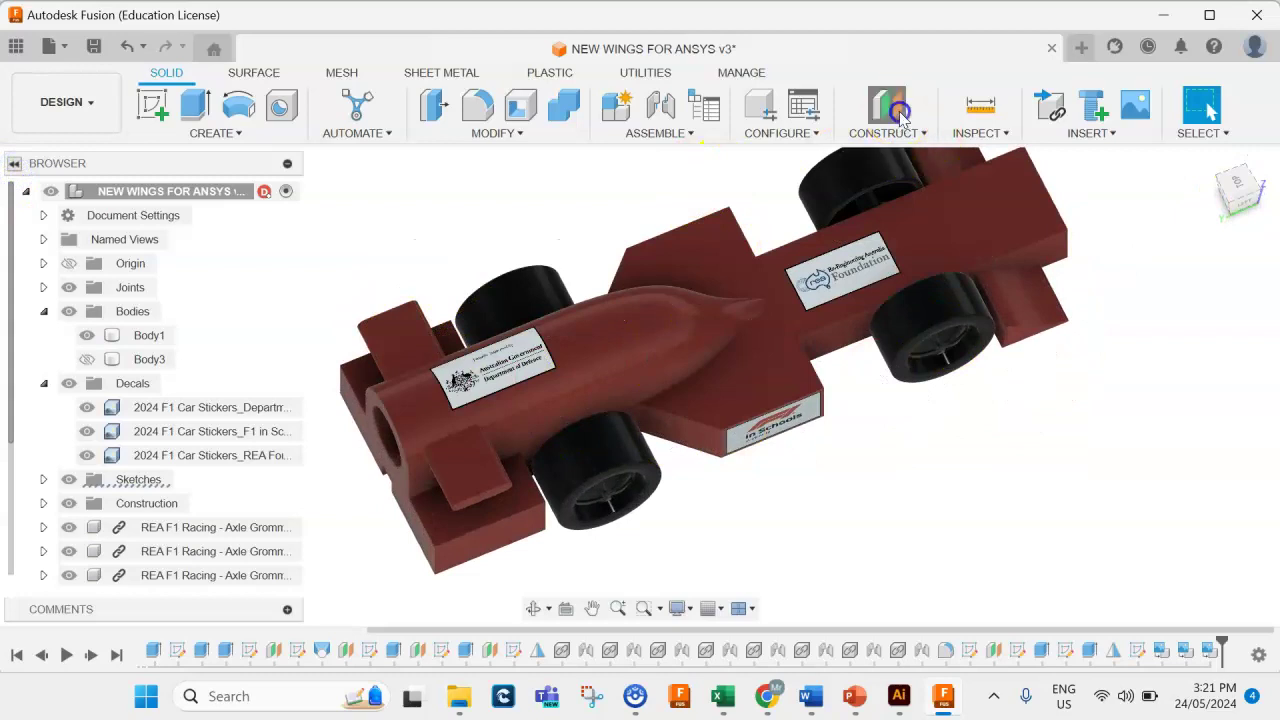
left_click(1240, 199)
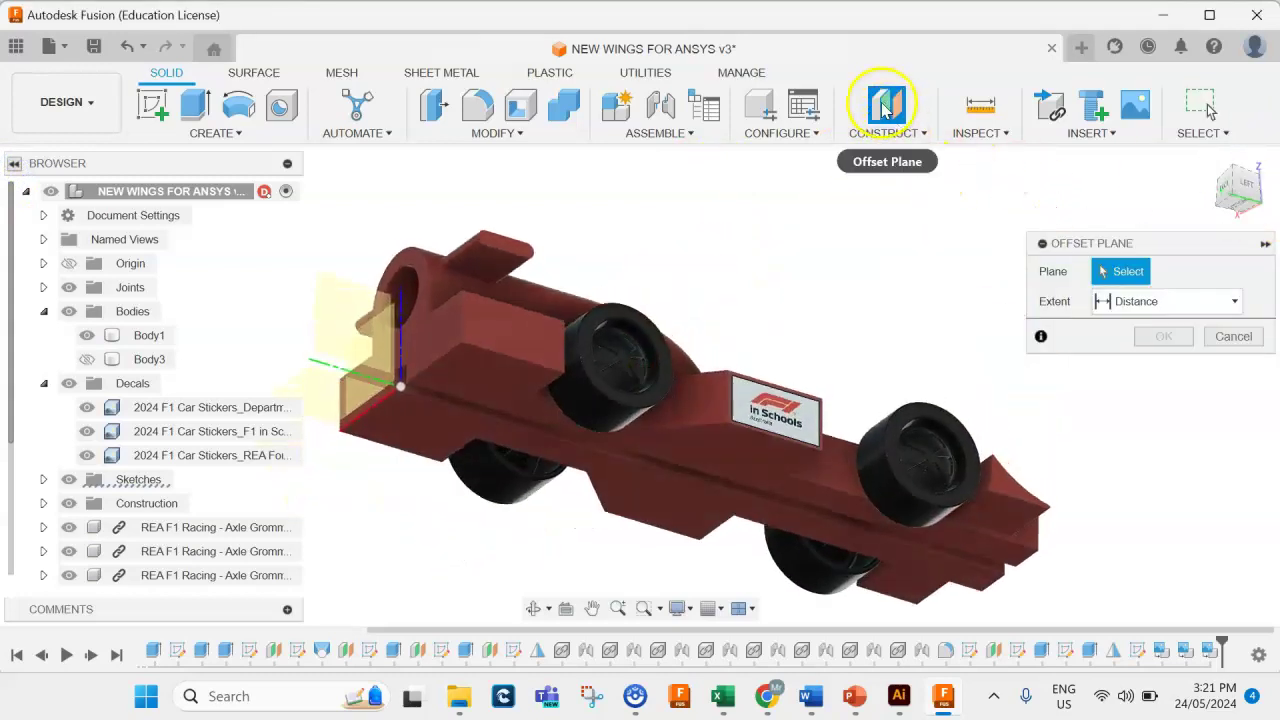
left_click(451, 373)
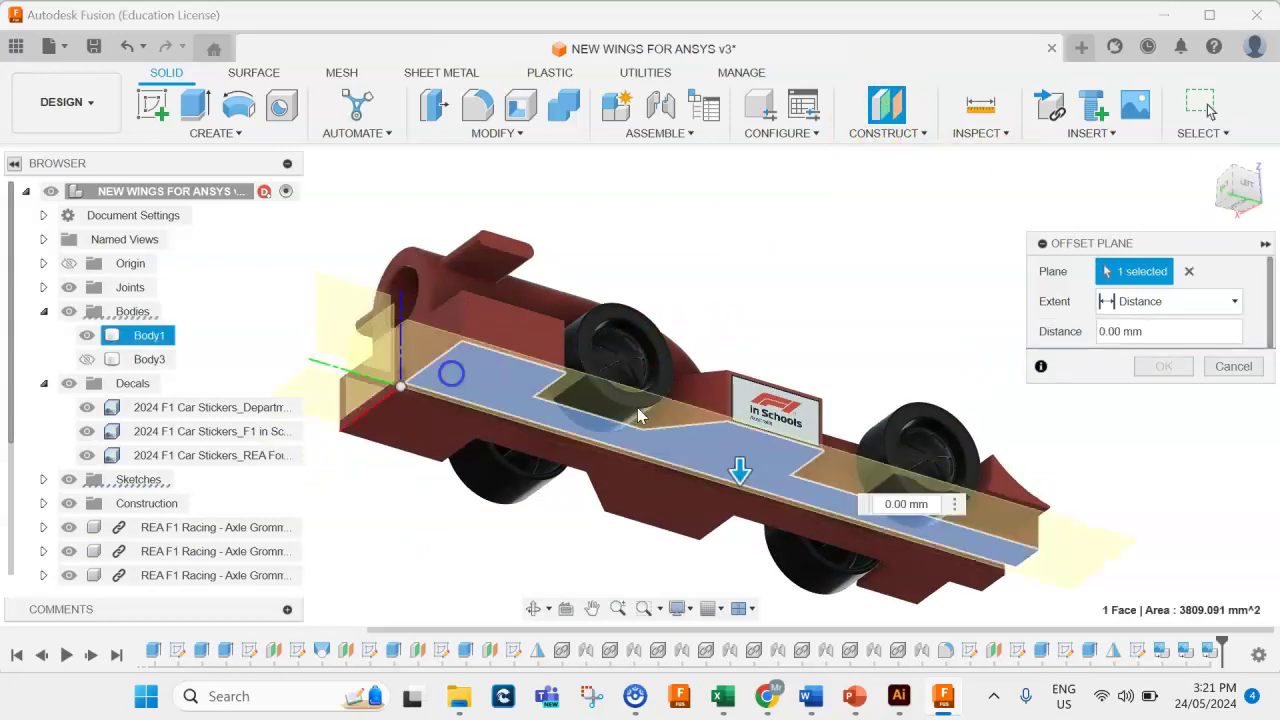
left_click(1270, 217)
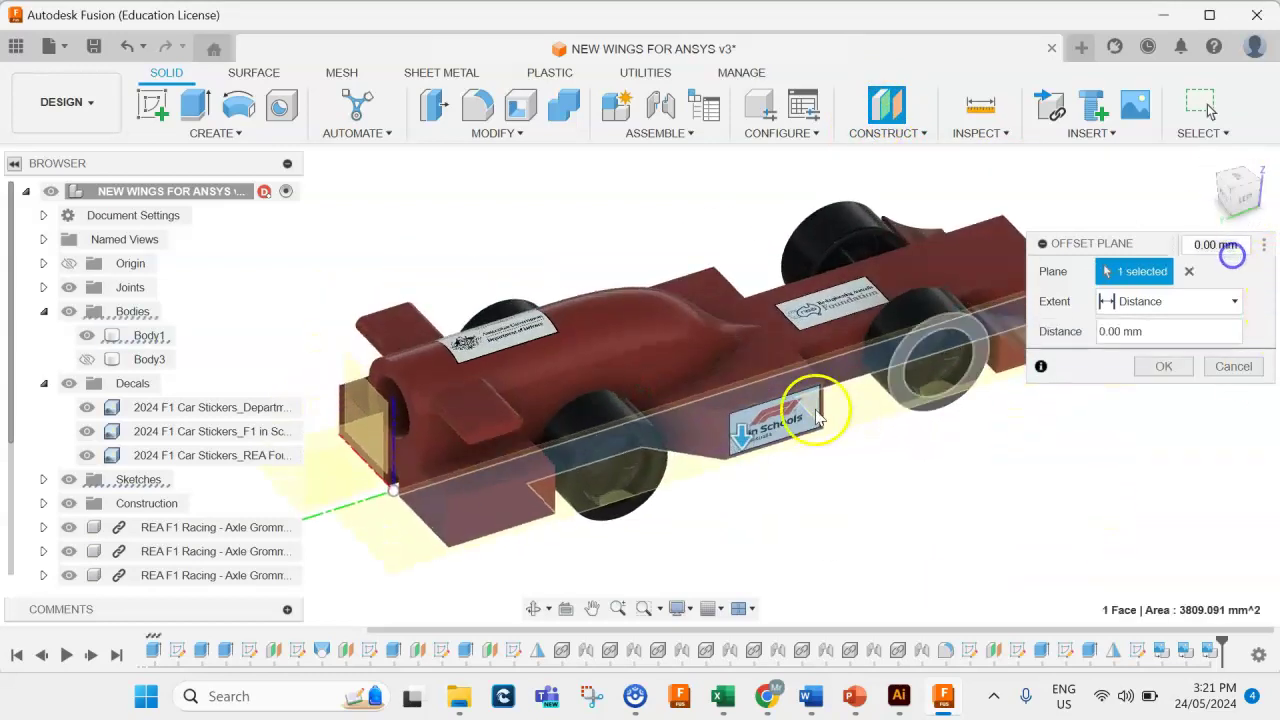
left_click_drag(745, 435, 740, 266)
left_click(1222, 224)
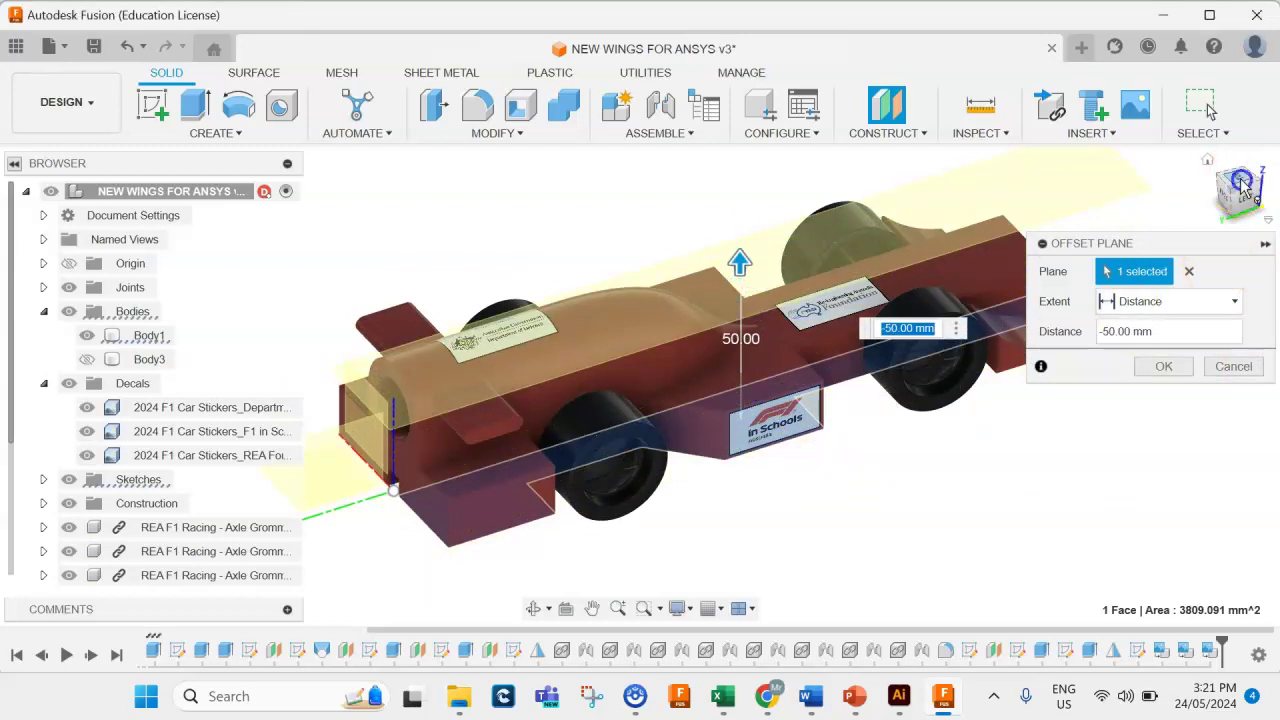
left_click(155, 107)
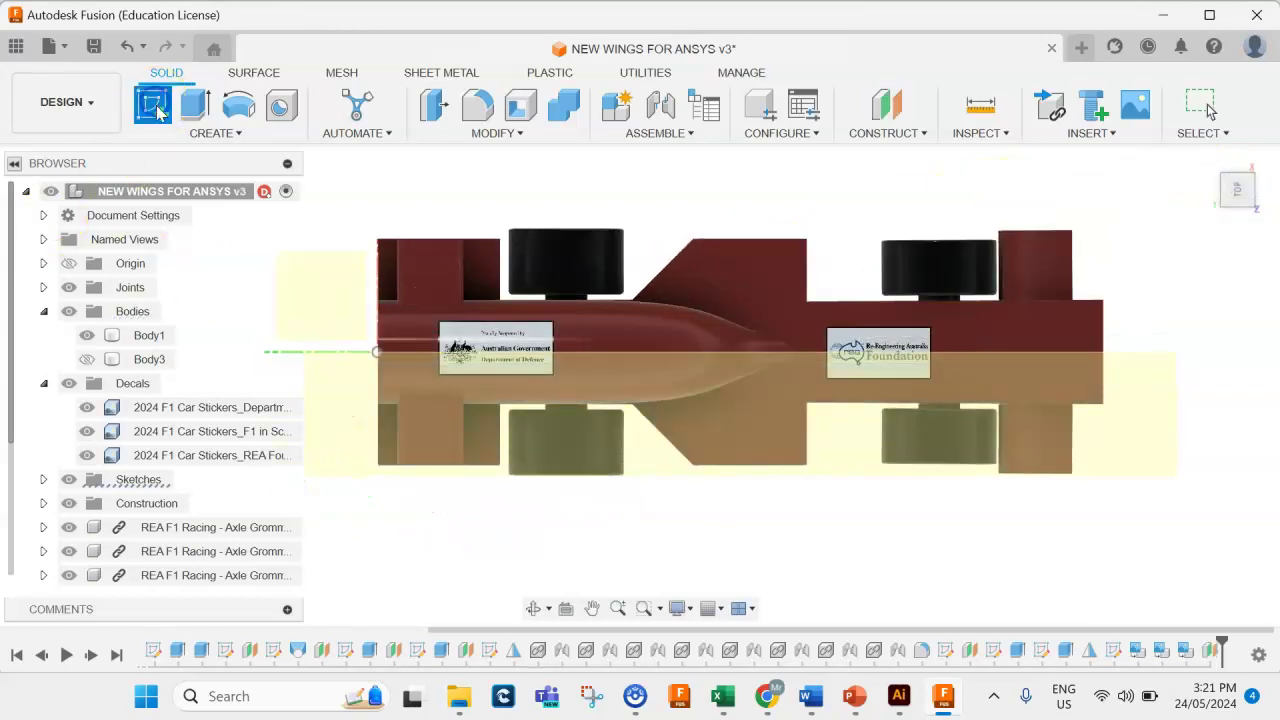
- On the offset plane, draw a 30 × 15 mm rectangle and shift it right over the Defence decal
left_click(657, 462)
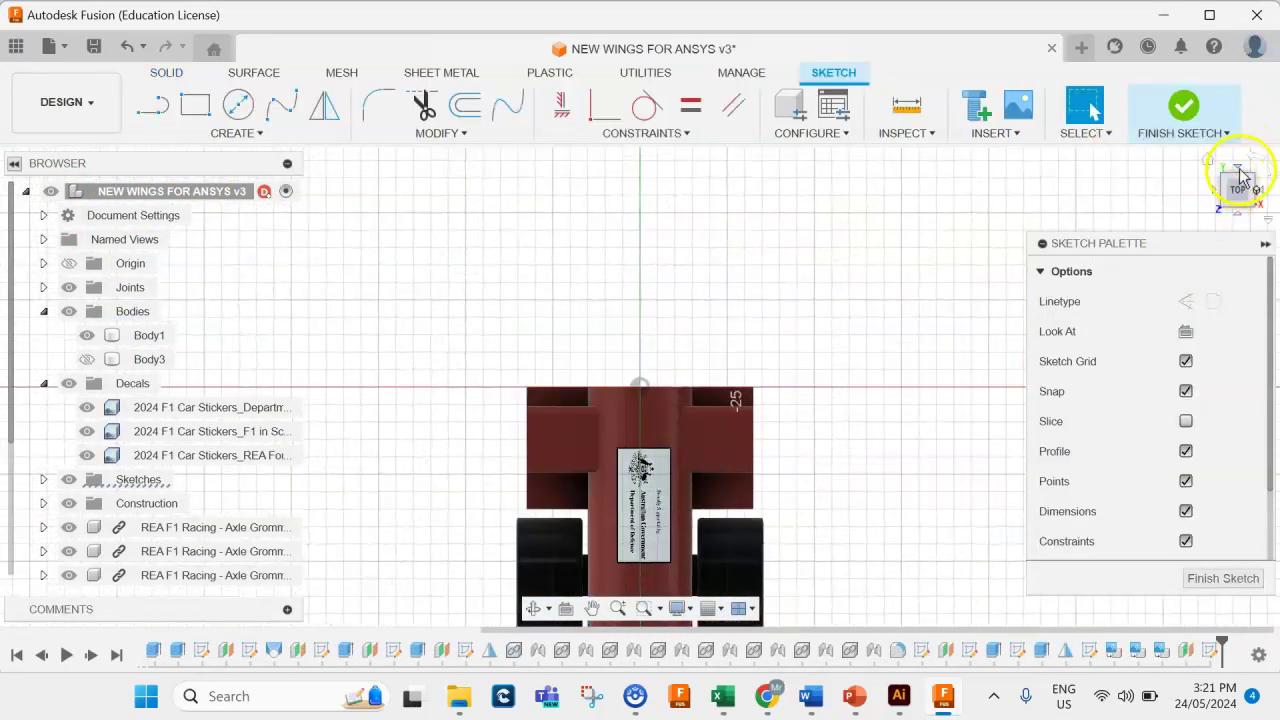
left_click(1254, 163)
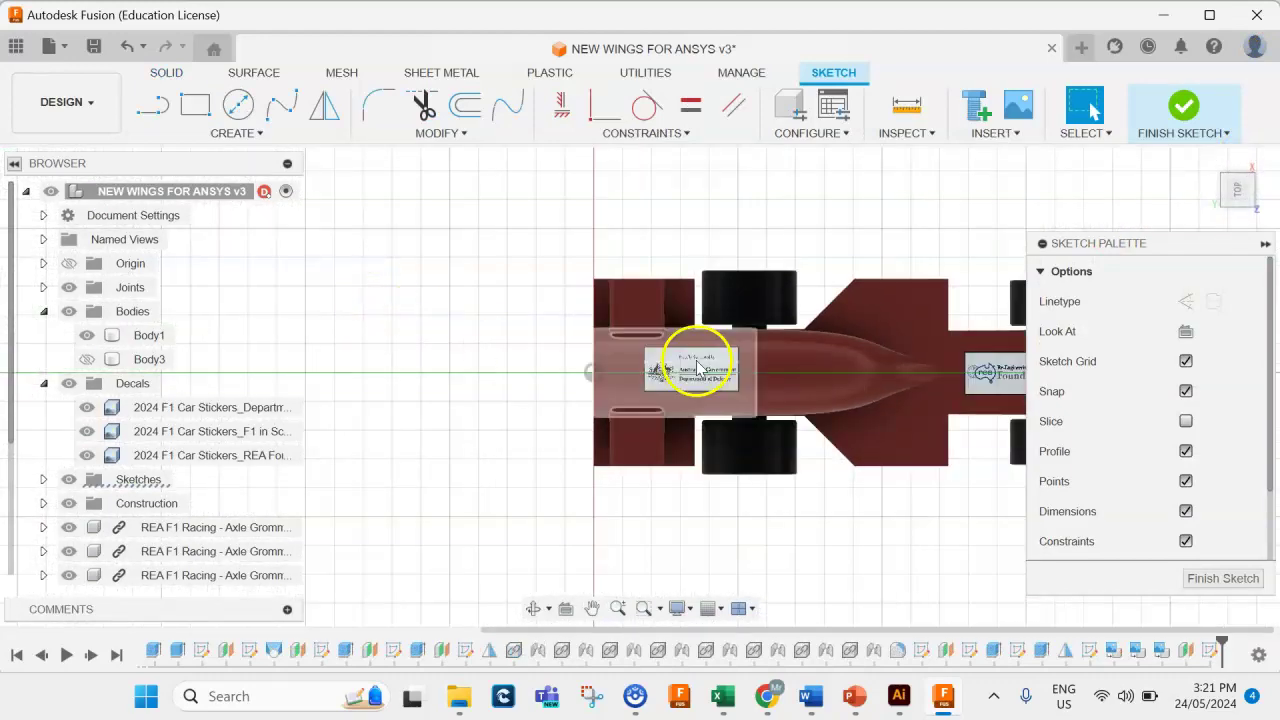
left_click(195, 104)
left_click(530, 329)
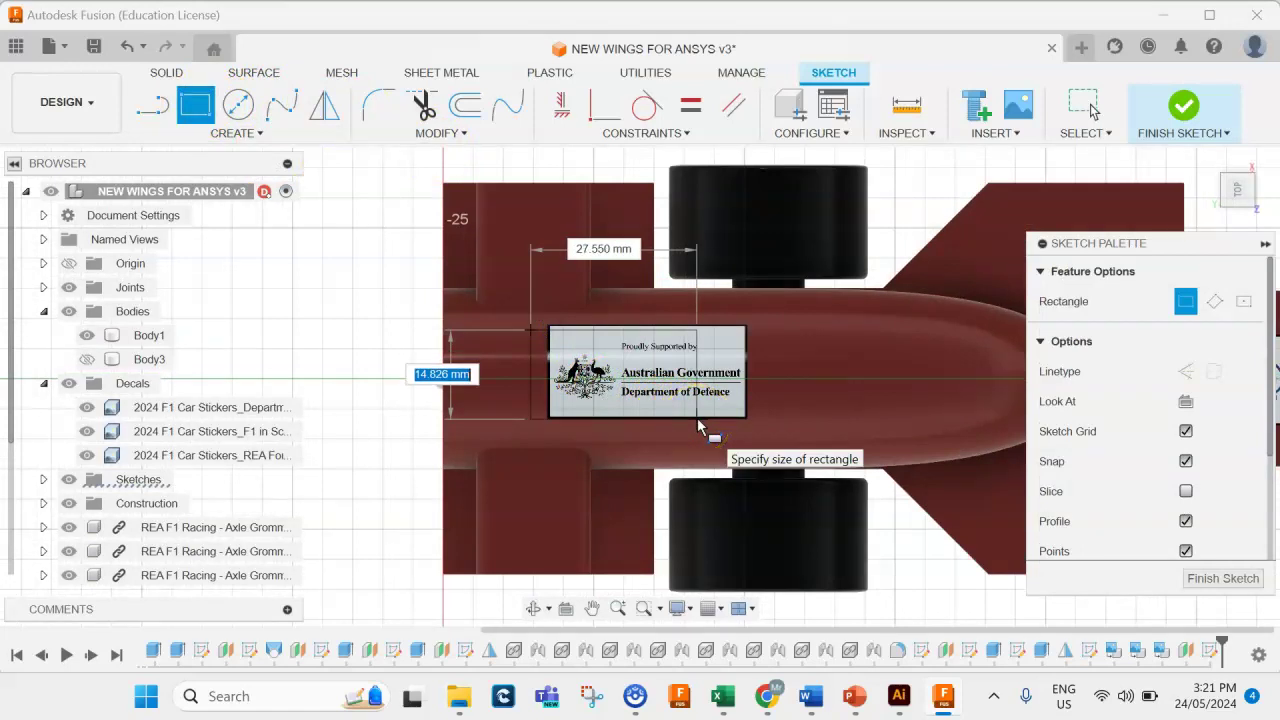
type("30")
key("Tab")
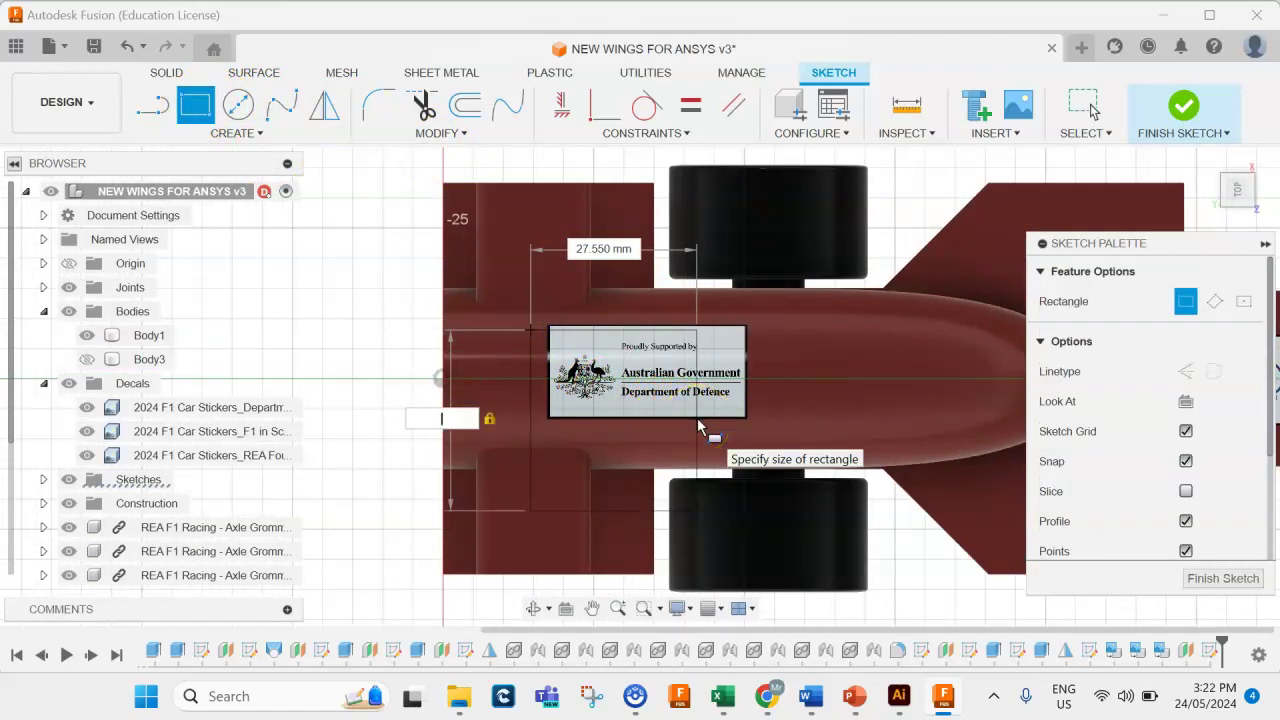
key("Tab")
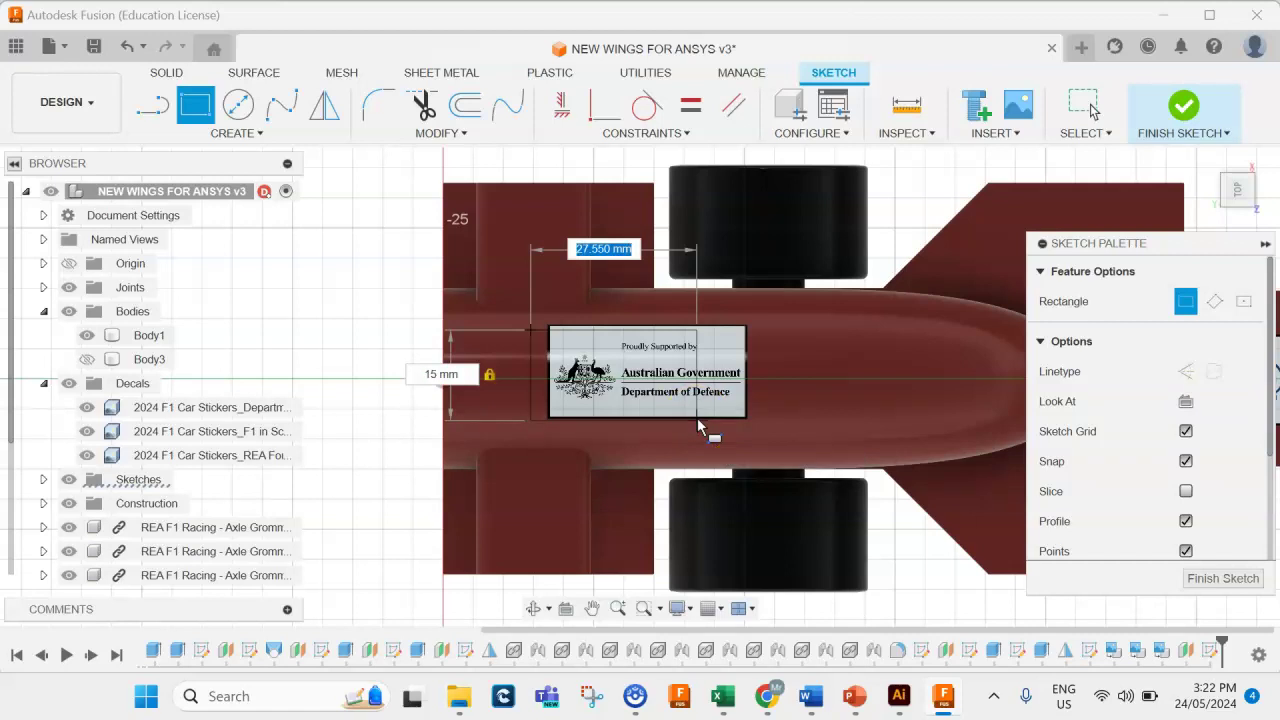
type("30")
key("Return")
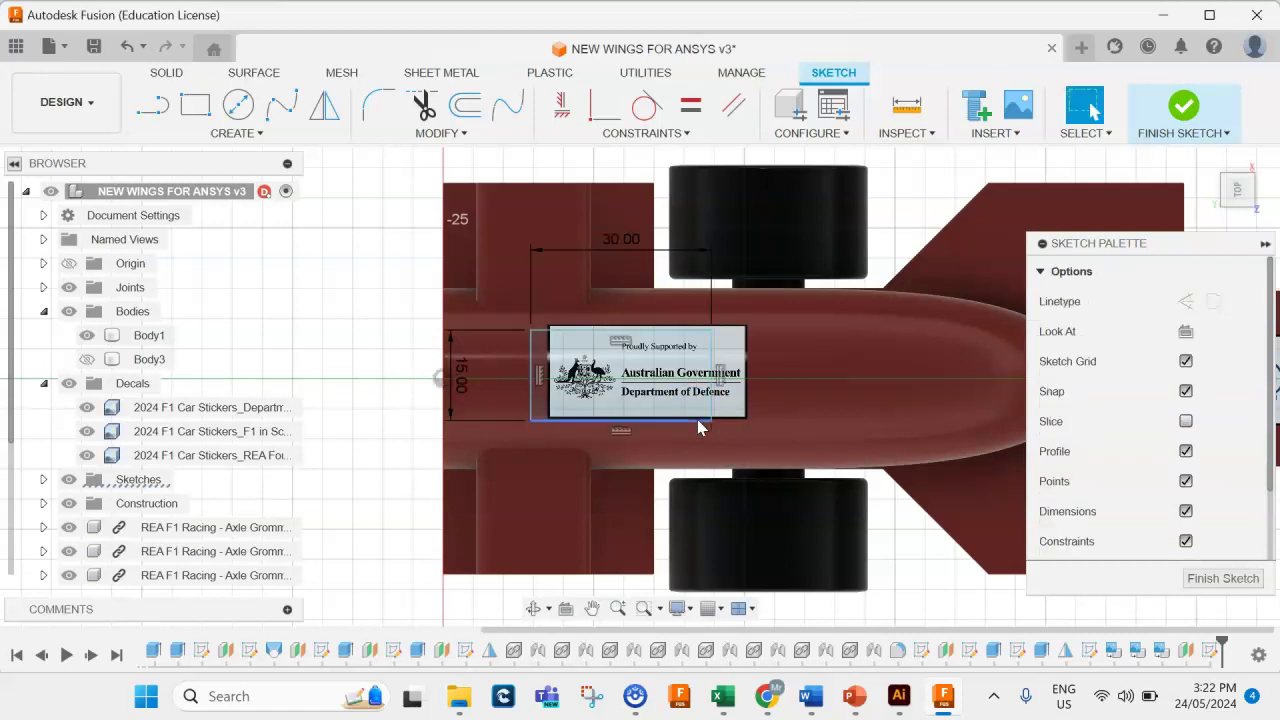
left_click_drag(540, 387, 556, 388)
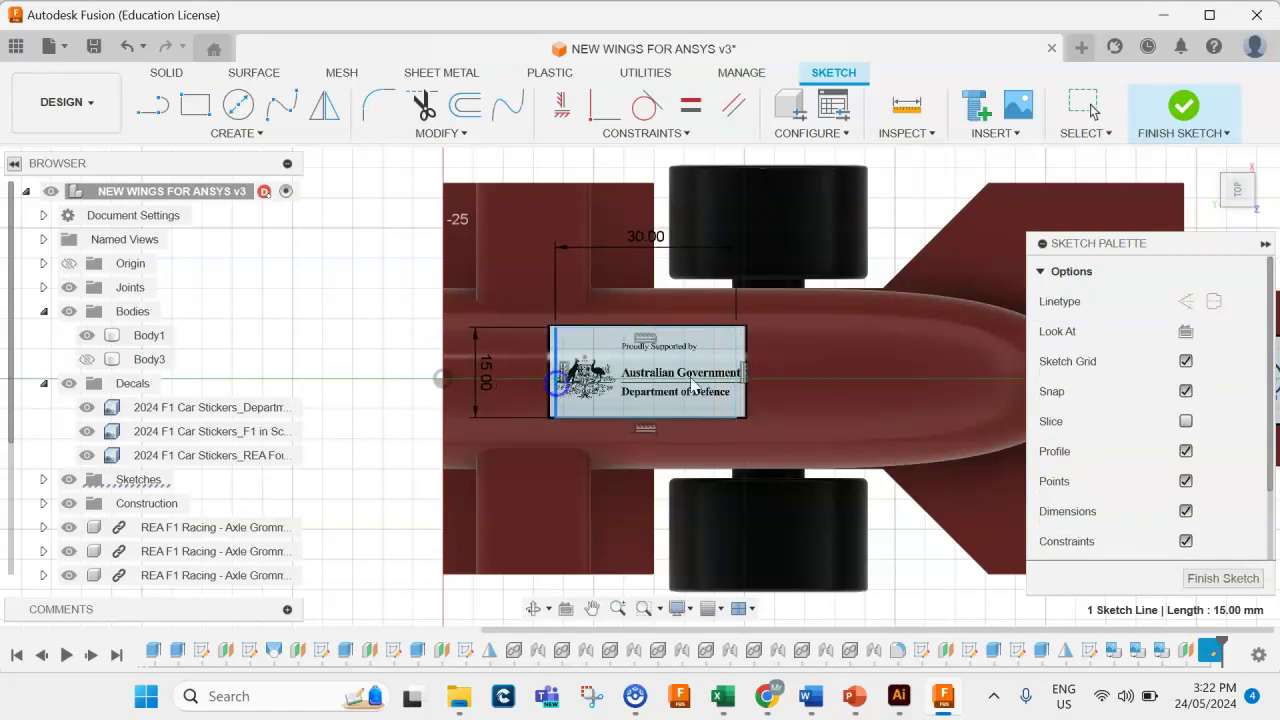
- Finish the sketch, then edit the Department of Defence decal down to 0.93 scale
left_click(1183, 105)
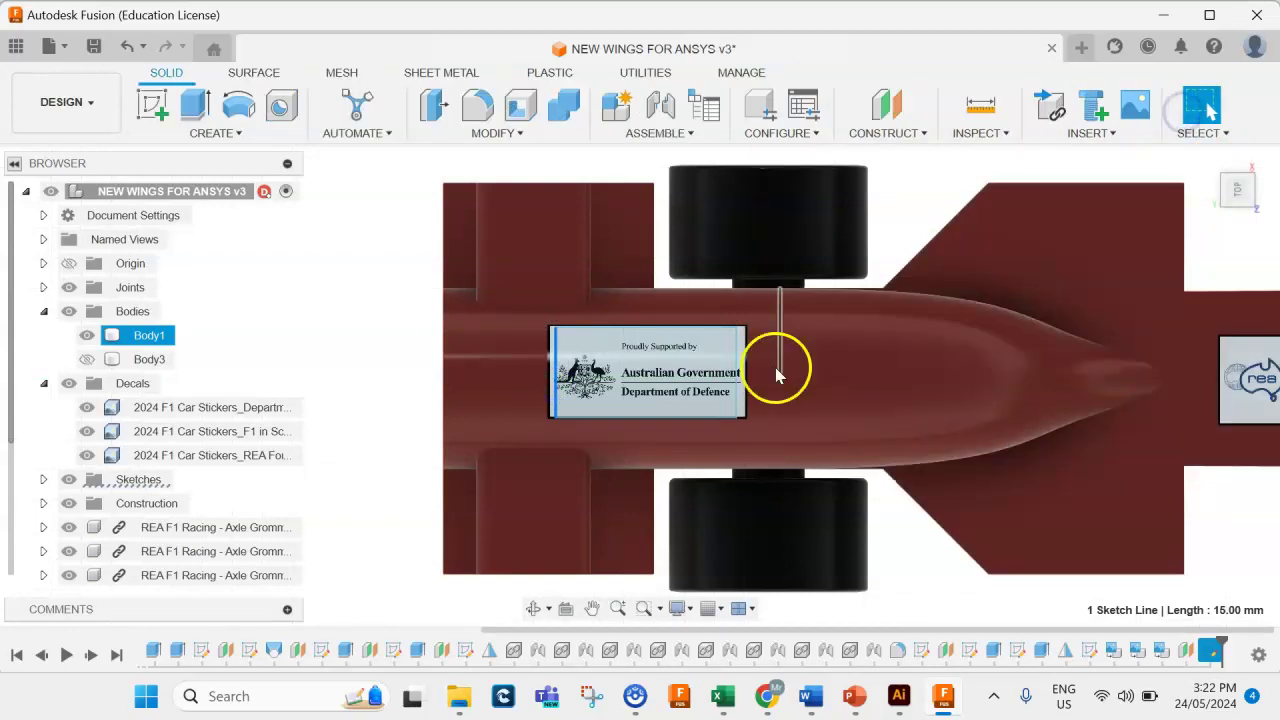
left_click(177, 408)
right_click(186, 410)
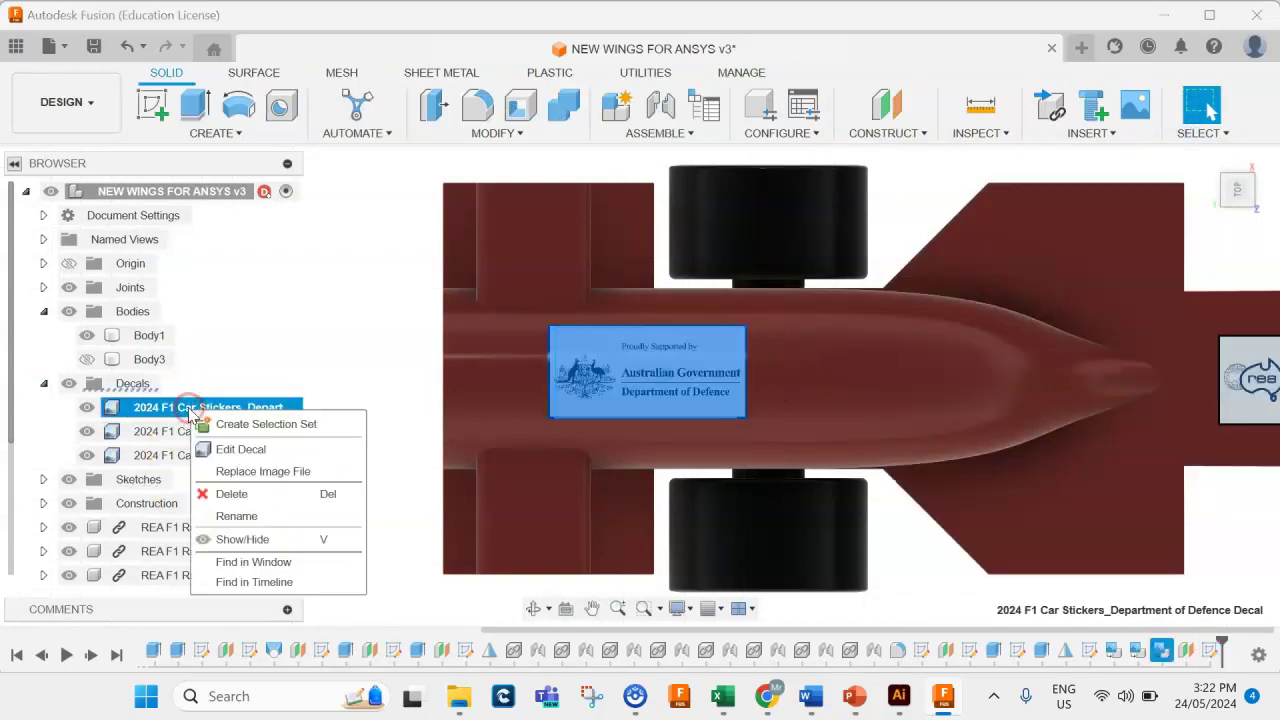
left_click(240, 450)
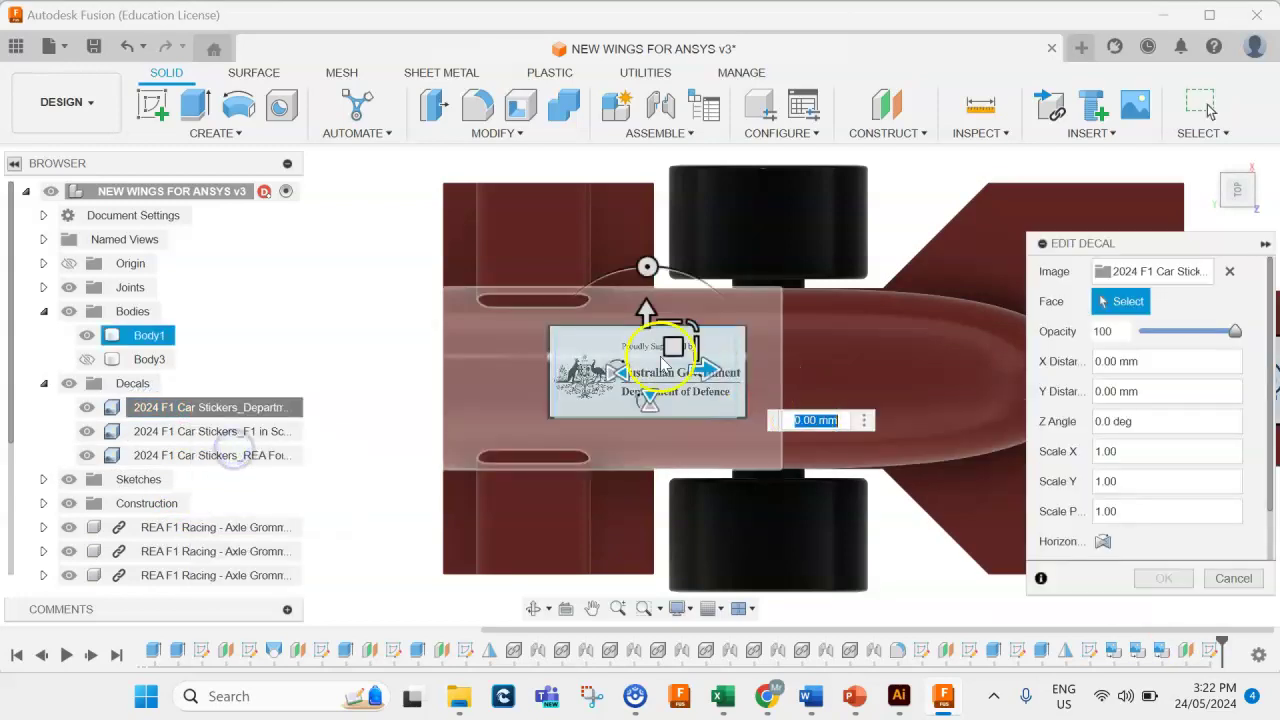
mouse_move(703, 334)
left_mouse_down()
mouse_move(686, 314)
mouse_move(689, 326)
left_mouse_up()
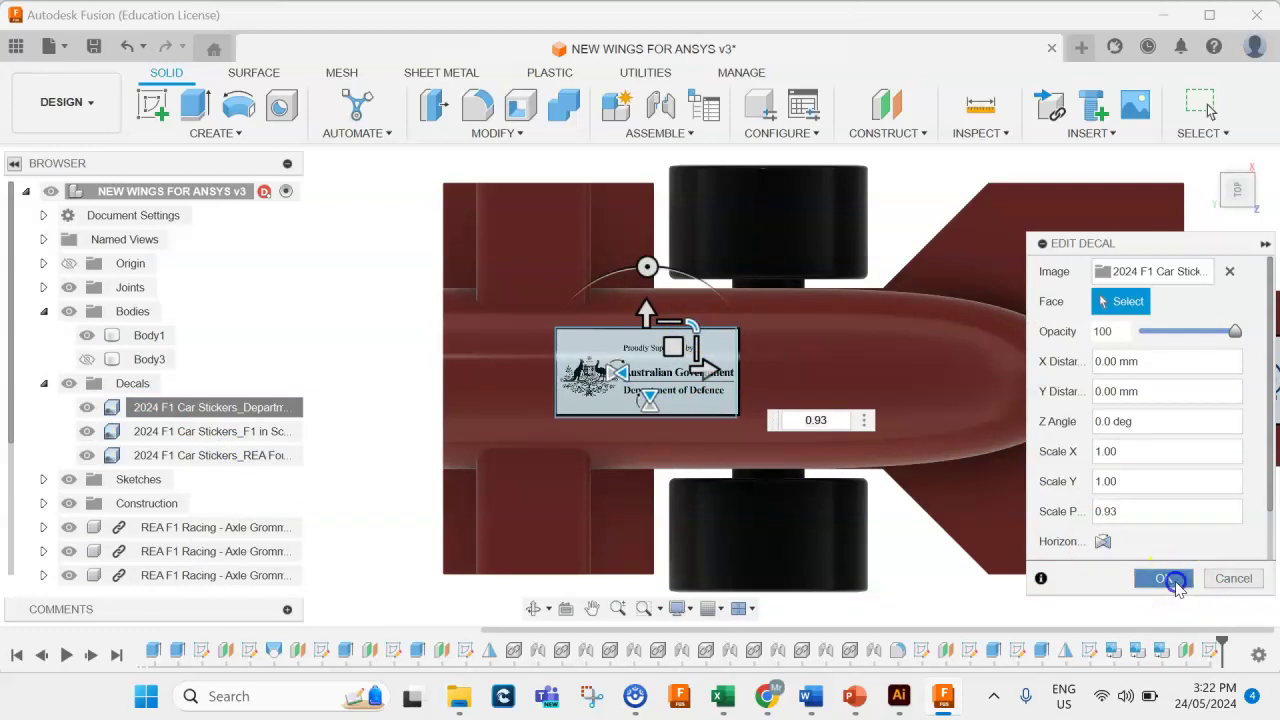
left_click(1168, 579)
scroll(343, 341, "down", 2)
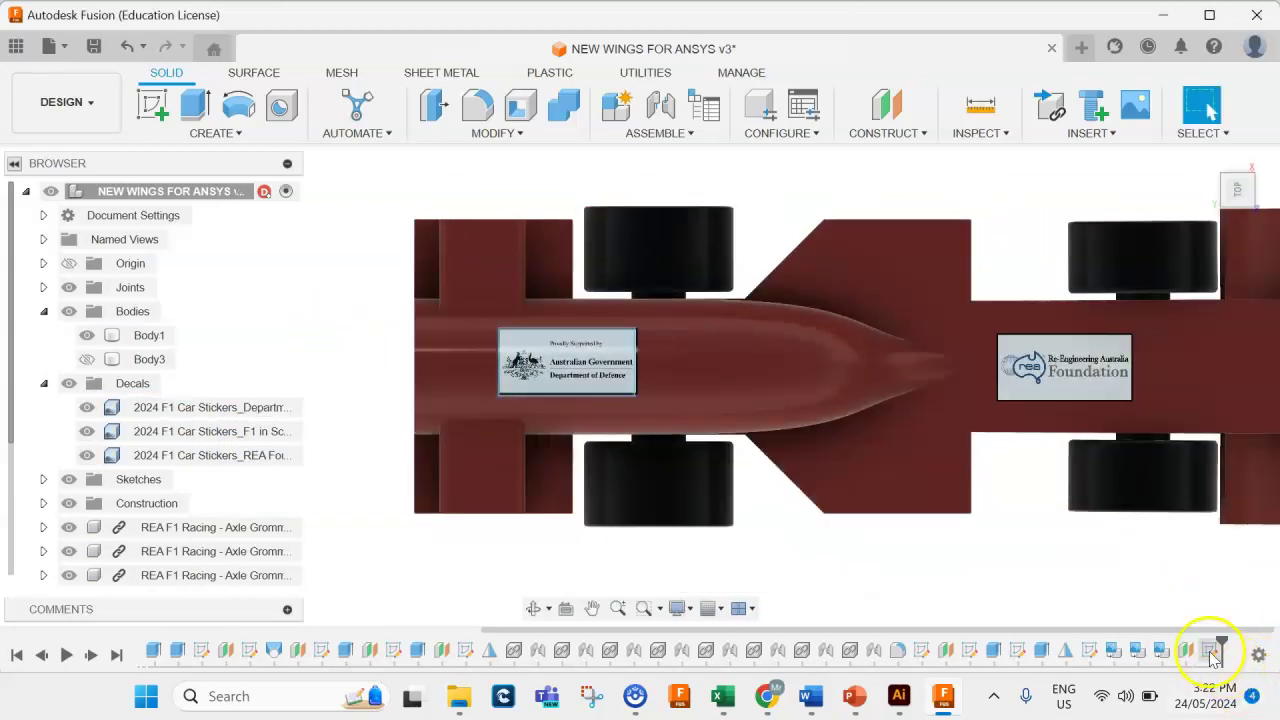
- Delete the last timeline feature and switch to an angled view of the car
right_click(1211, 652)
left_click(1128, 499)
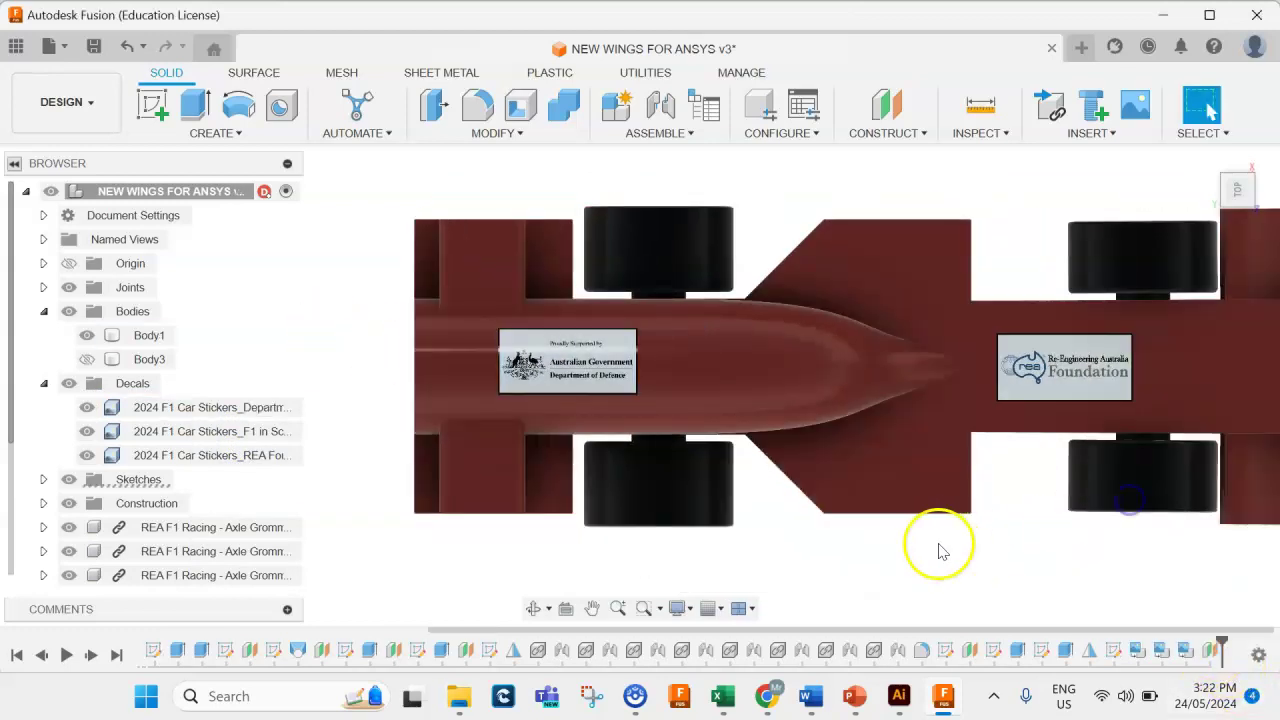
left_click(1235, 199)
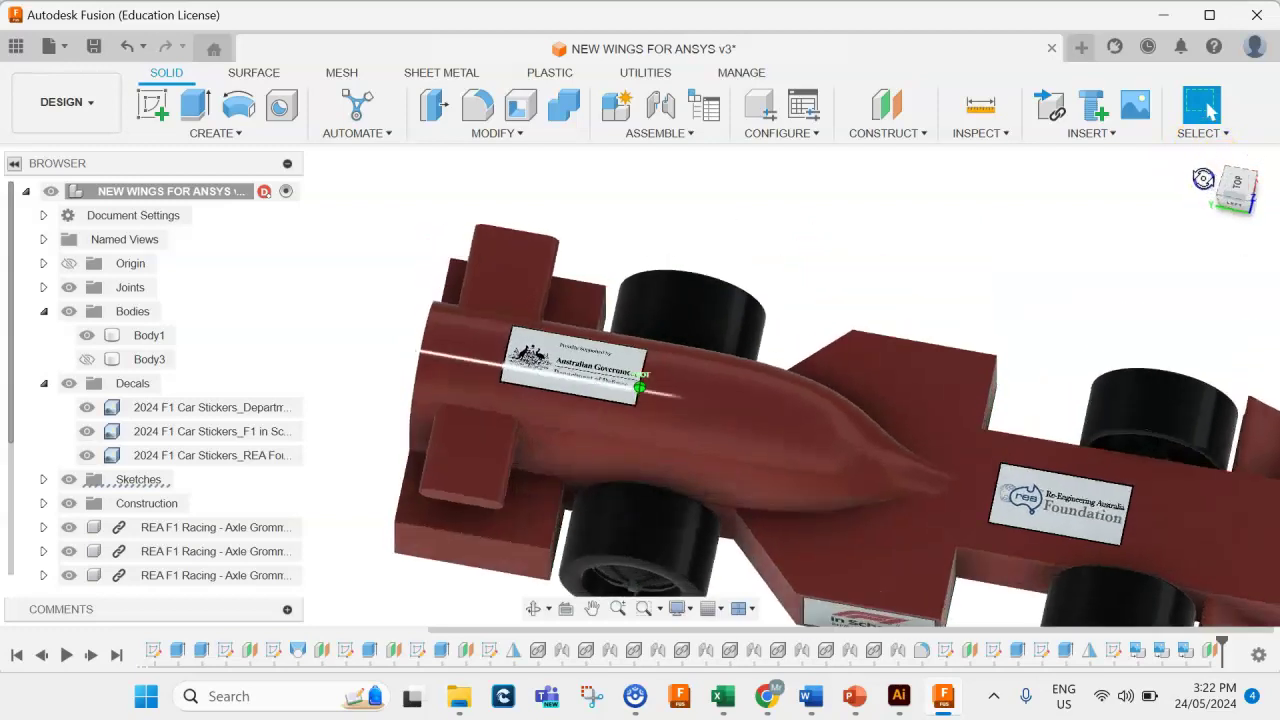
scroll(632, 483, "up", 2)
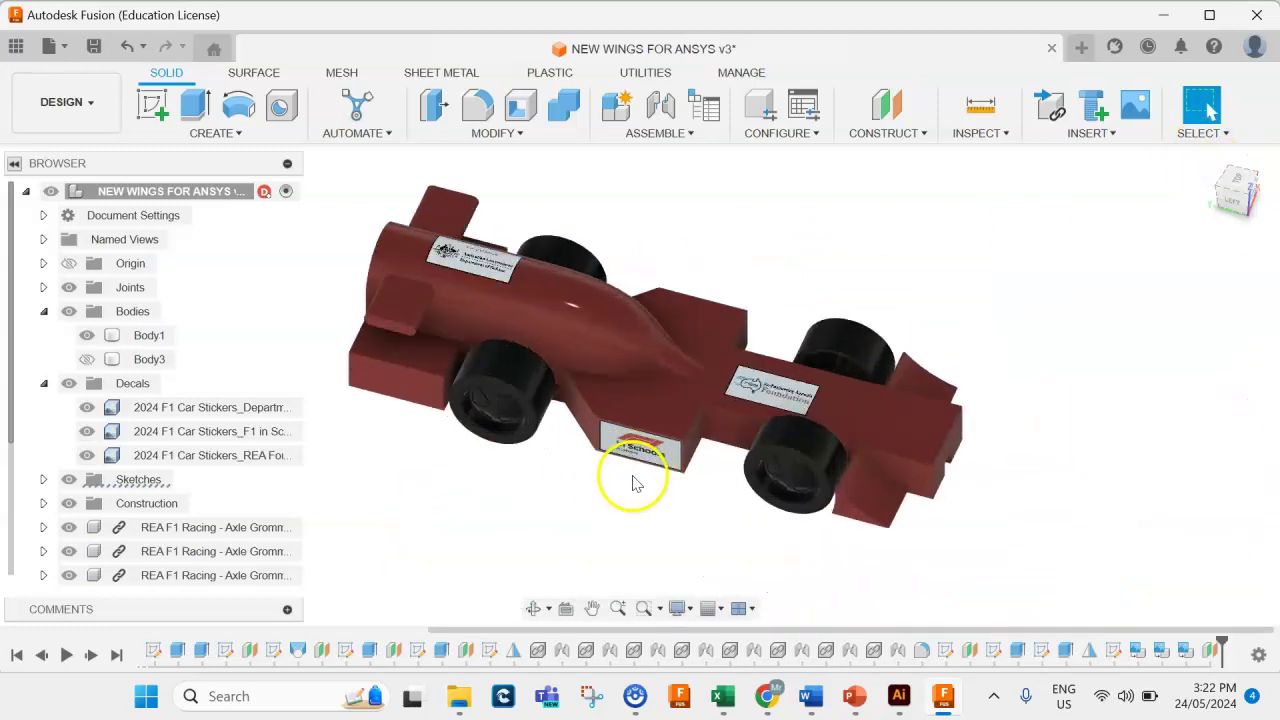
- Inspect the Department of Defence, REA Foundation and F1 in Schools decals, including from below
left_click(479, 264)
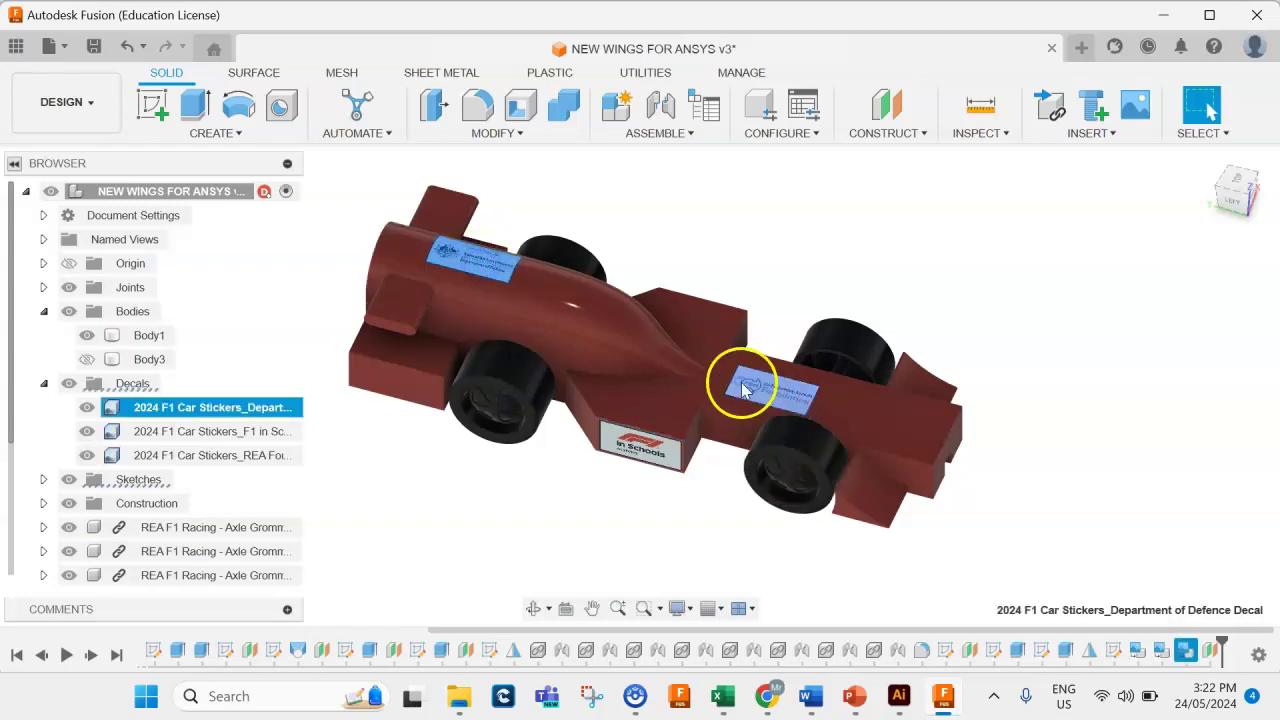
left_click(769, 400)
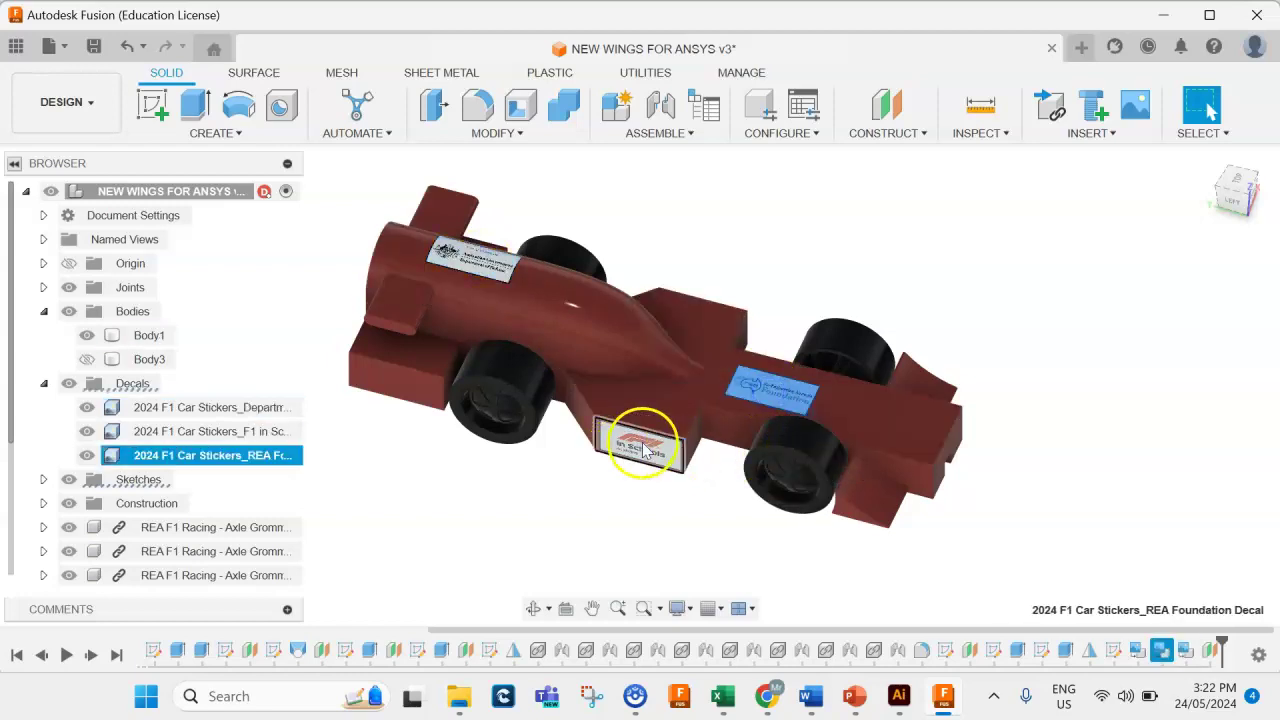
scroll(628, 447, "up", 5)
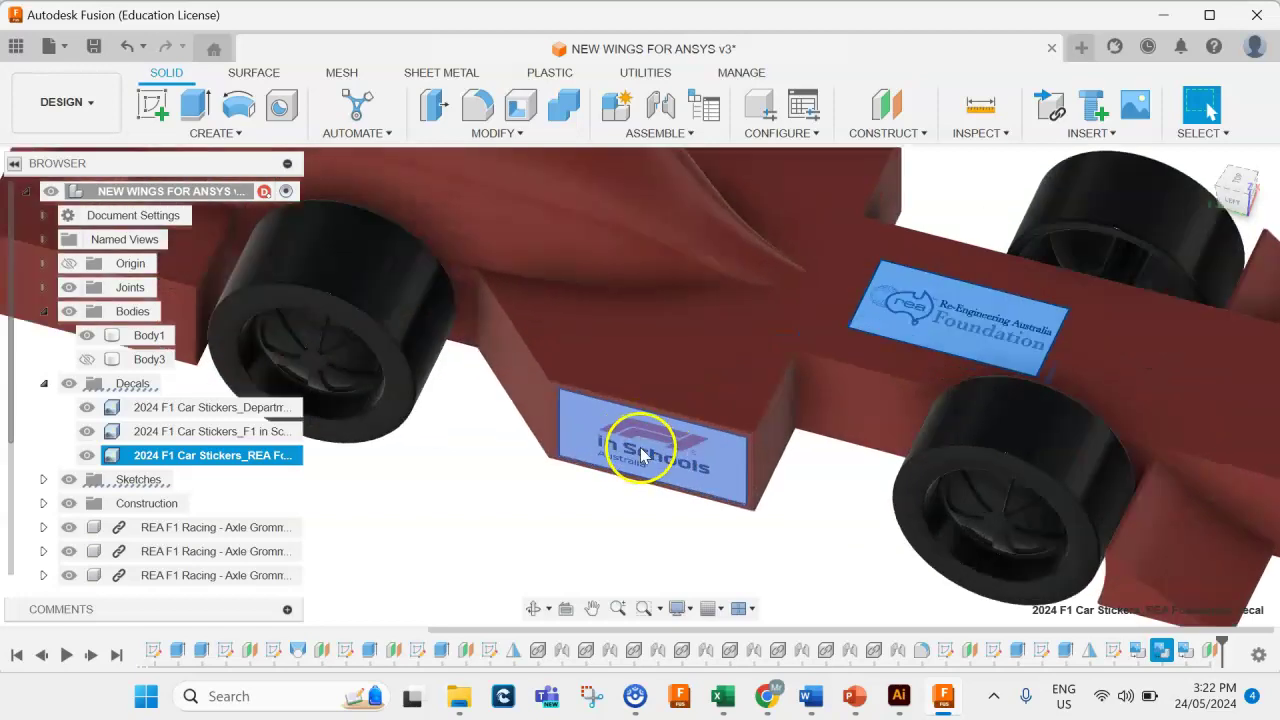
left_click(642, 455)
scroll(929, 286, "down", 5)
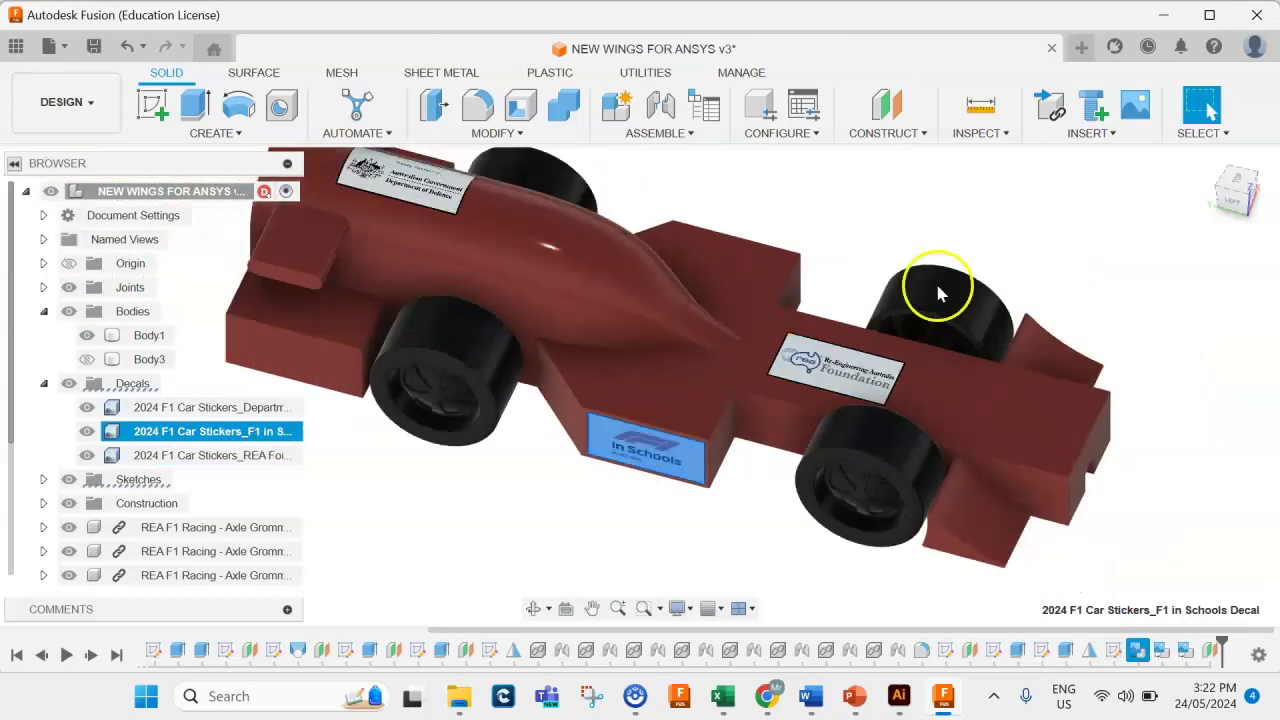
left_click(1261, 177)
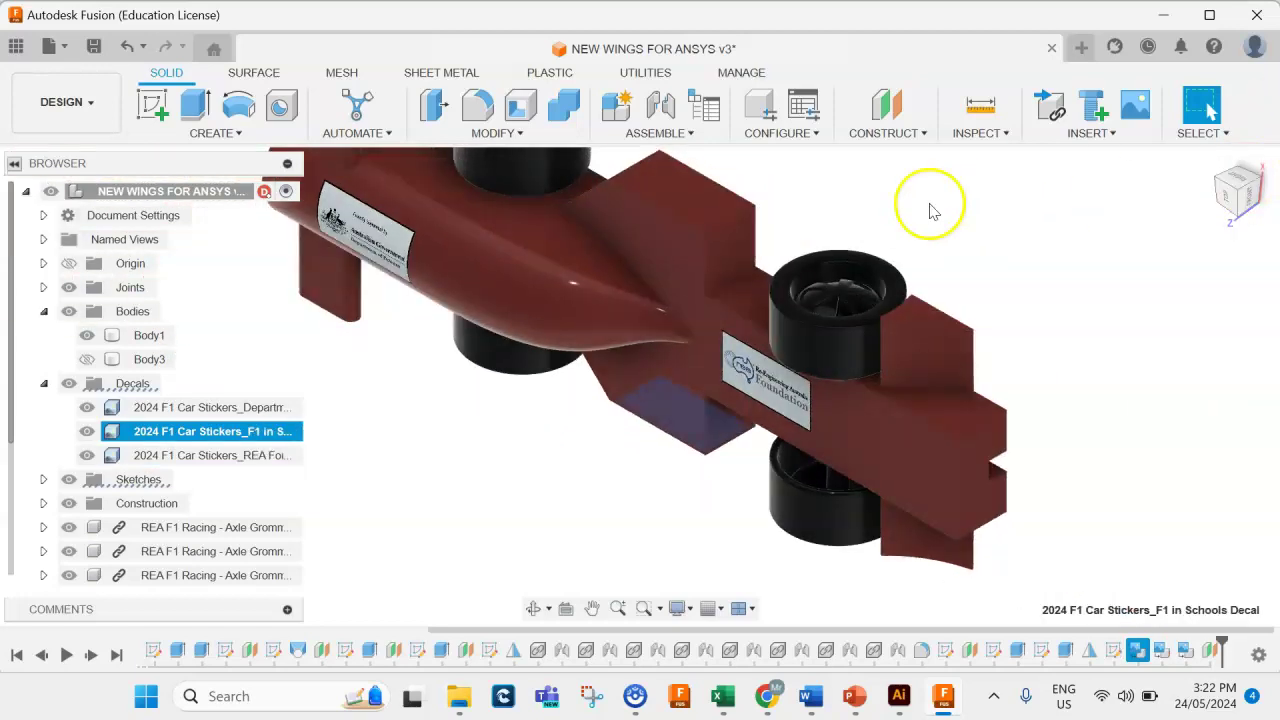
left_click(672, 183)
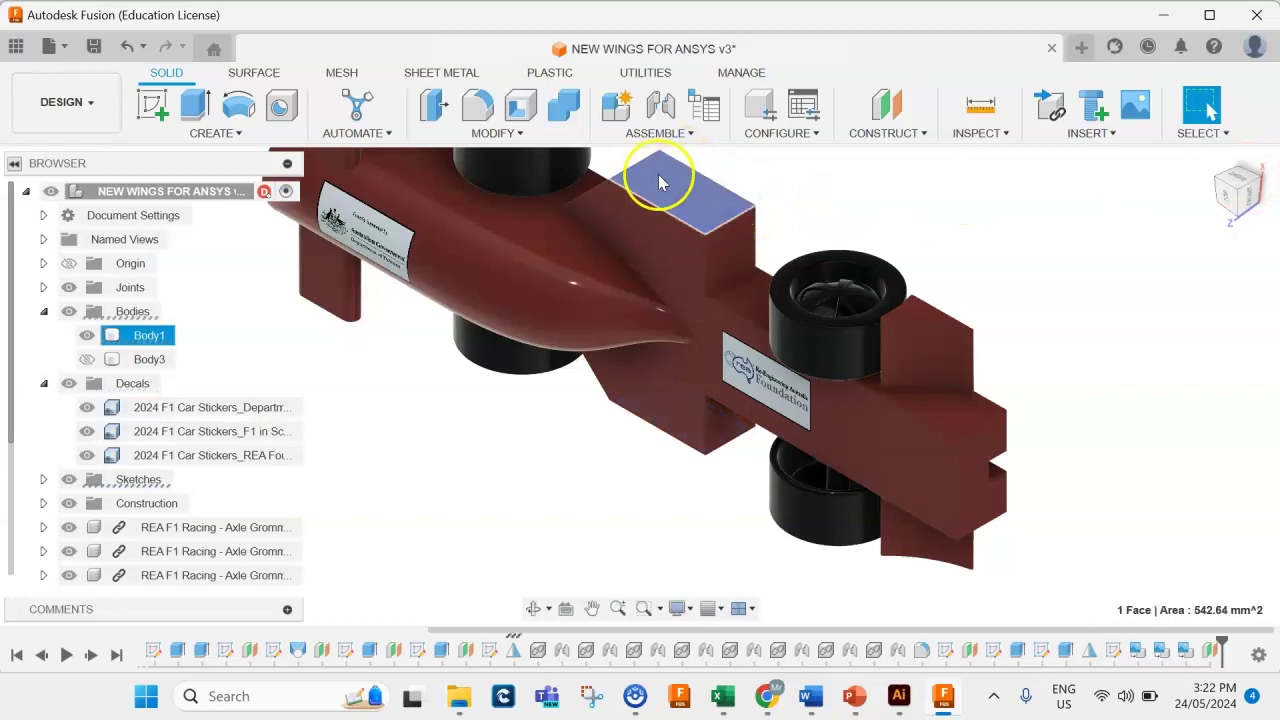
left_click_drag(1234, 182, 1270, 174)
left_click(1262, 178)
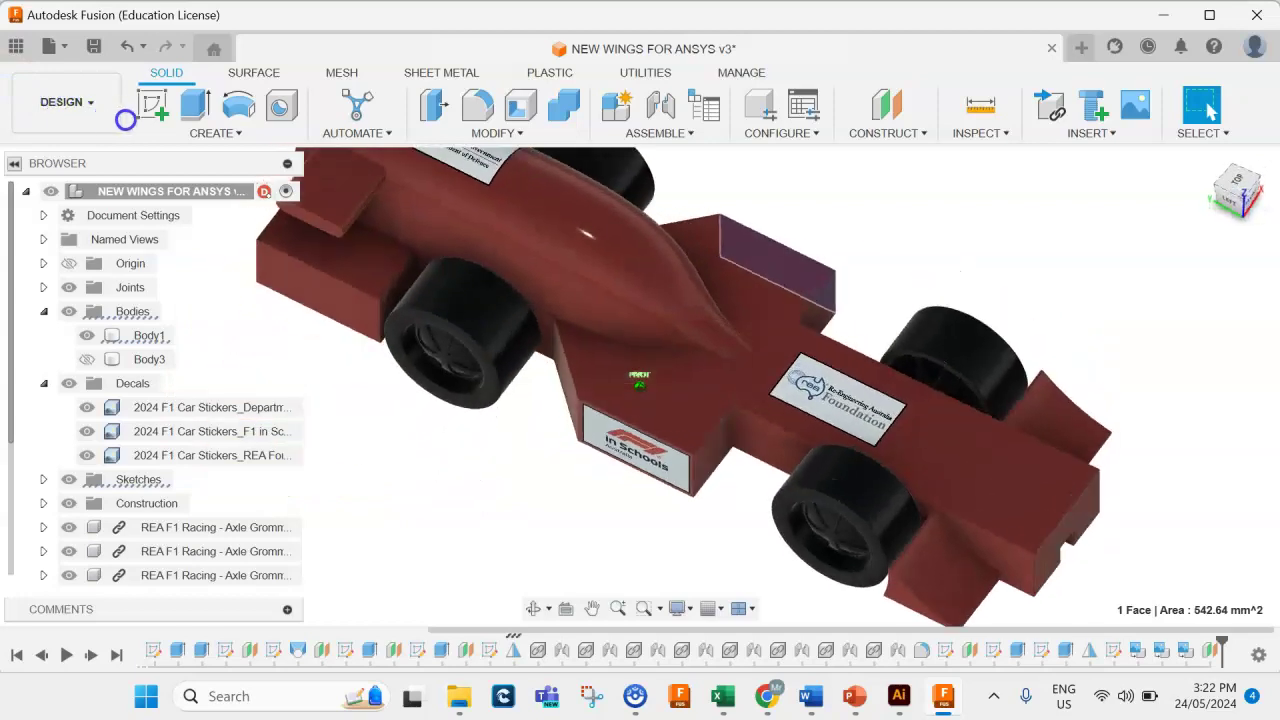
scroll(593, 455, "down", 3)
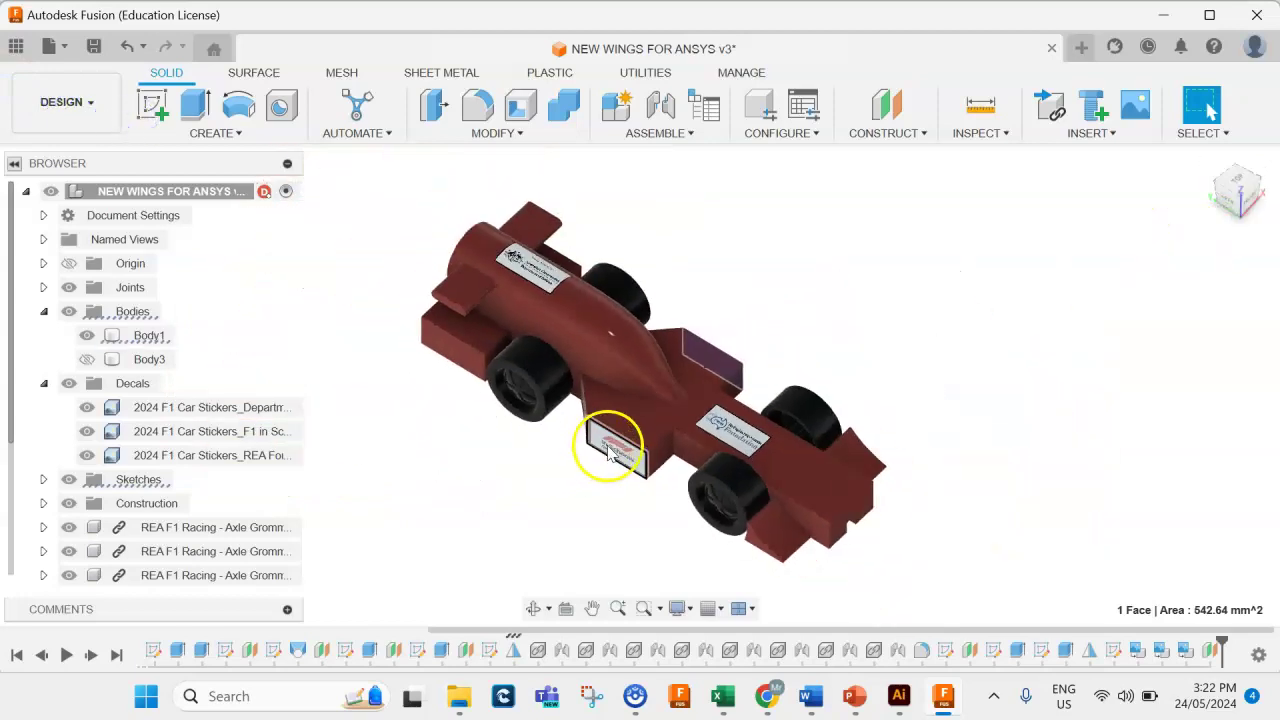
left_click(638, 445)
scroll(632, 445, "up", 3)
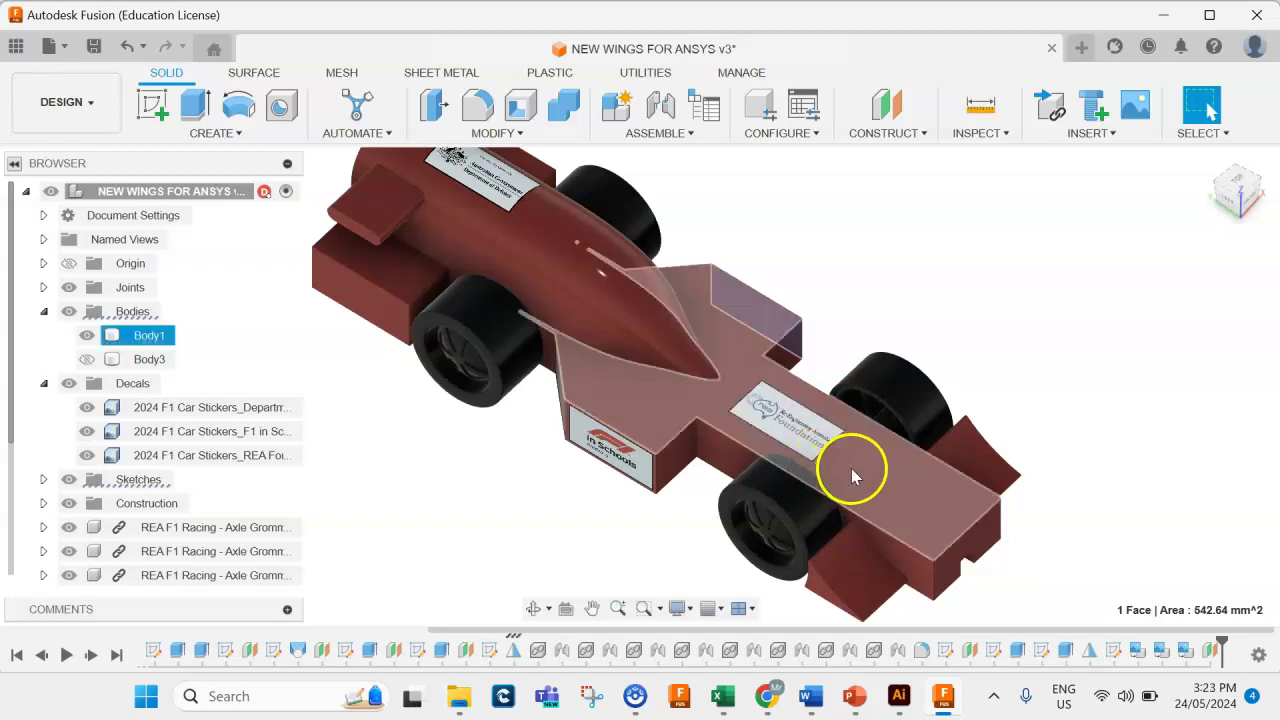
scroll(855, 469, "up", 4)
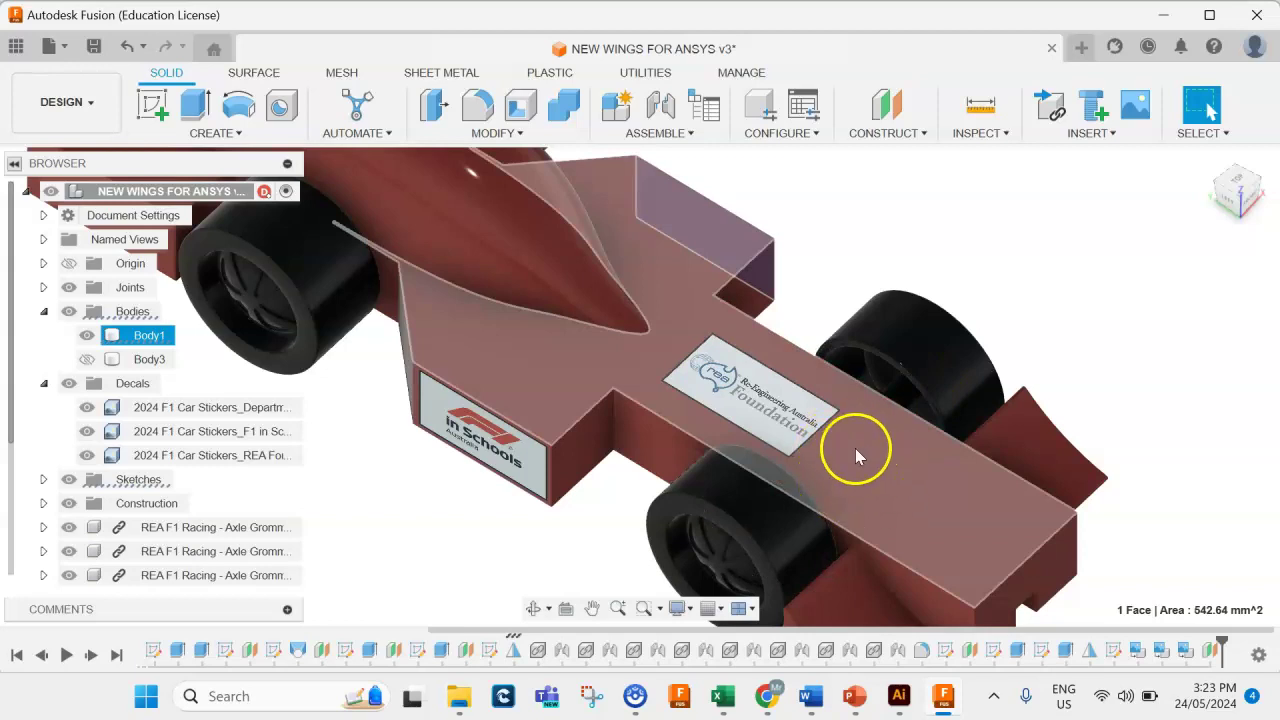
scroll(852, 443, "down", 10)
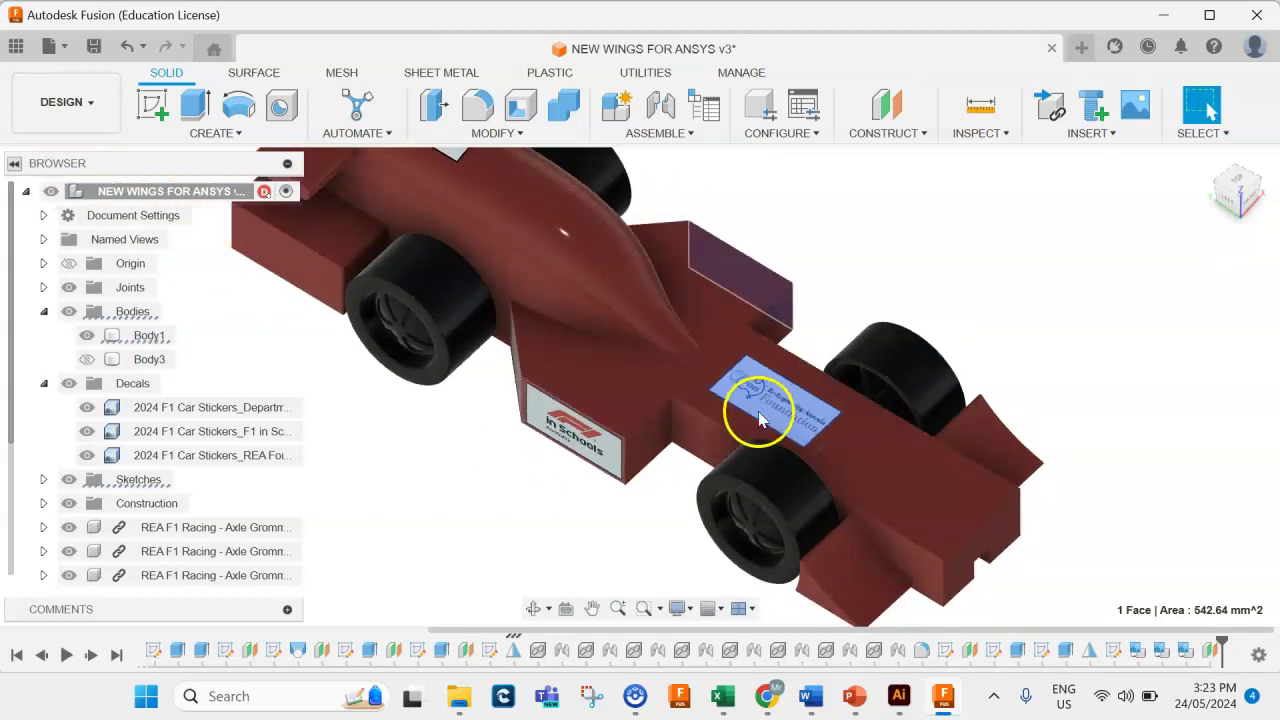